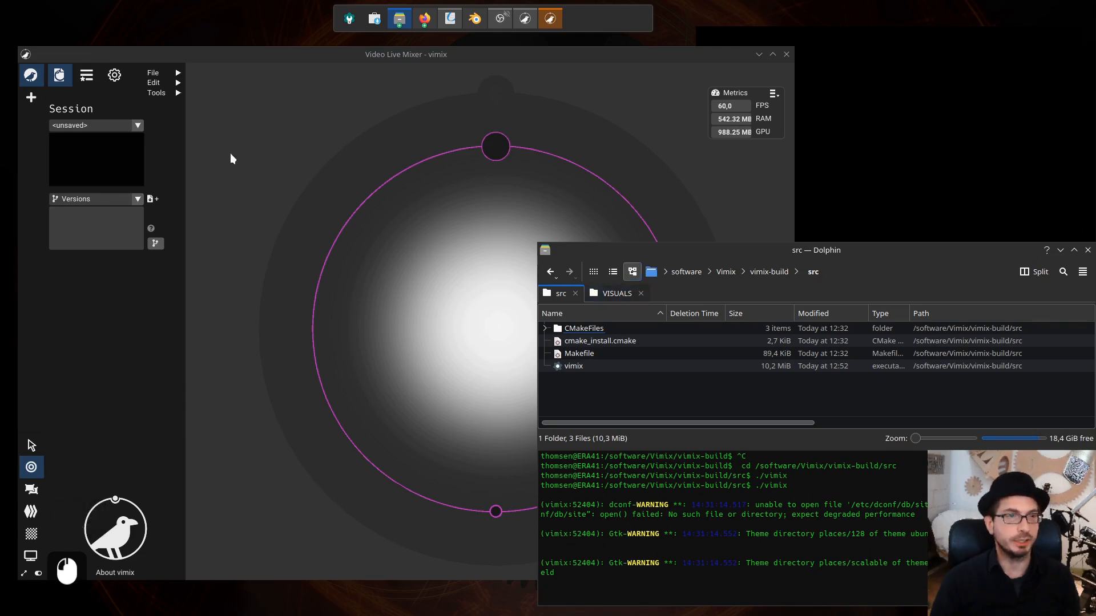
- Look at the Geometry view of the empty session and return to the Mixing view
click(297, 151)
key(F2)
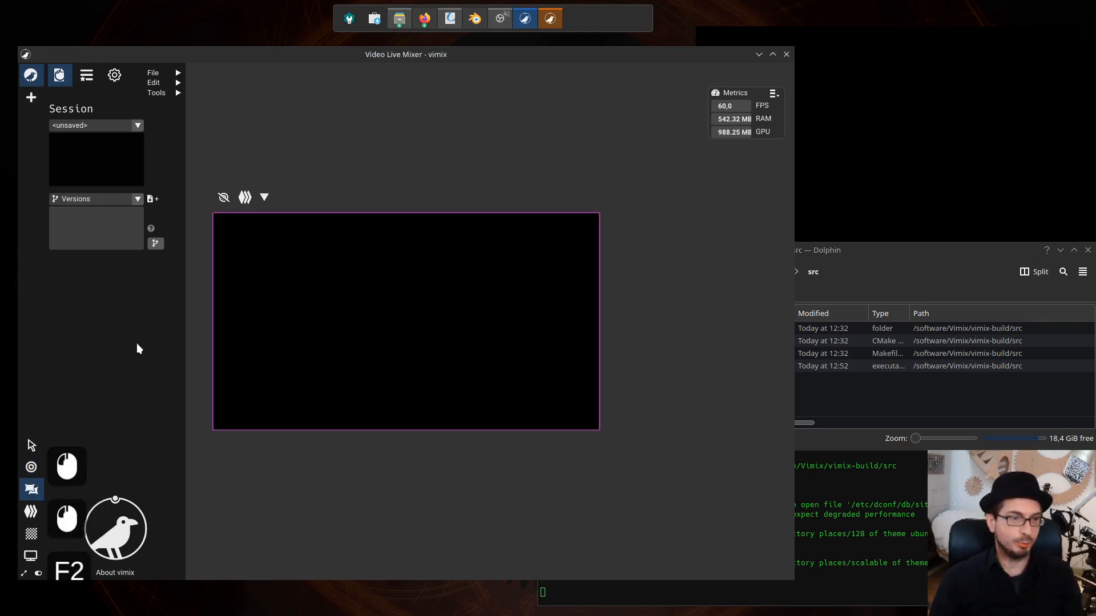
key(F1)
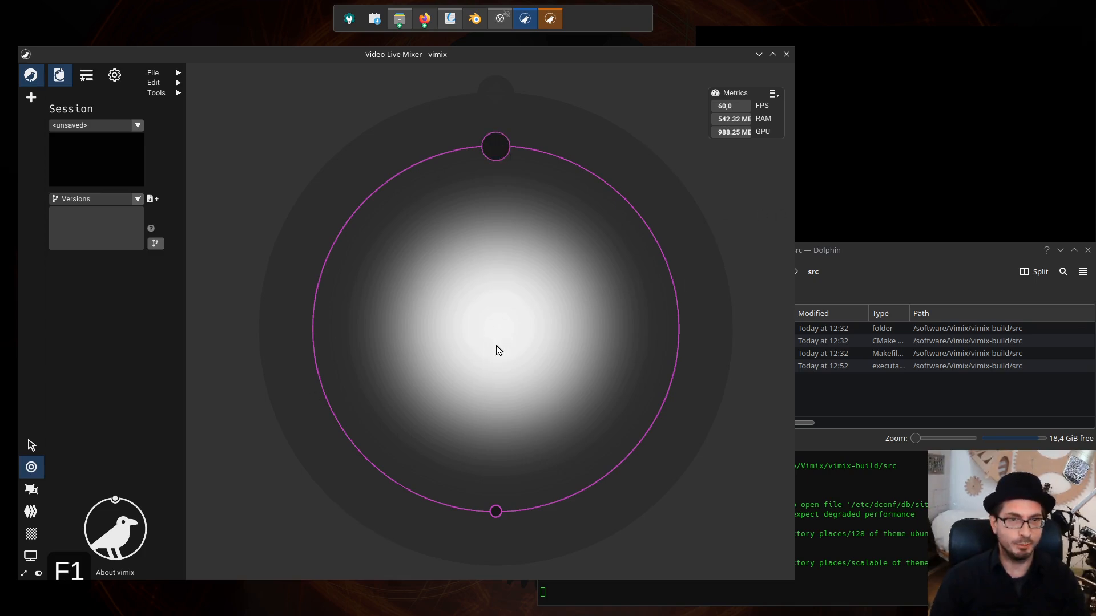
- Switch to the Dolphin file manager and add 0001.png from the SpaceHDR#1 textures to vimix as a source outside the mixing circle
click(883, 254)
click(619, 293)
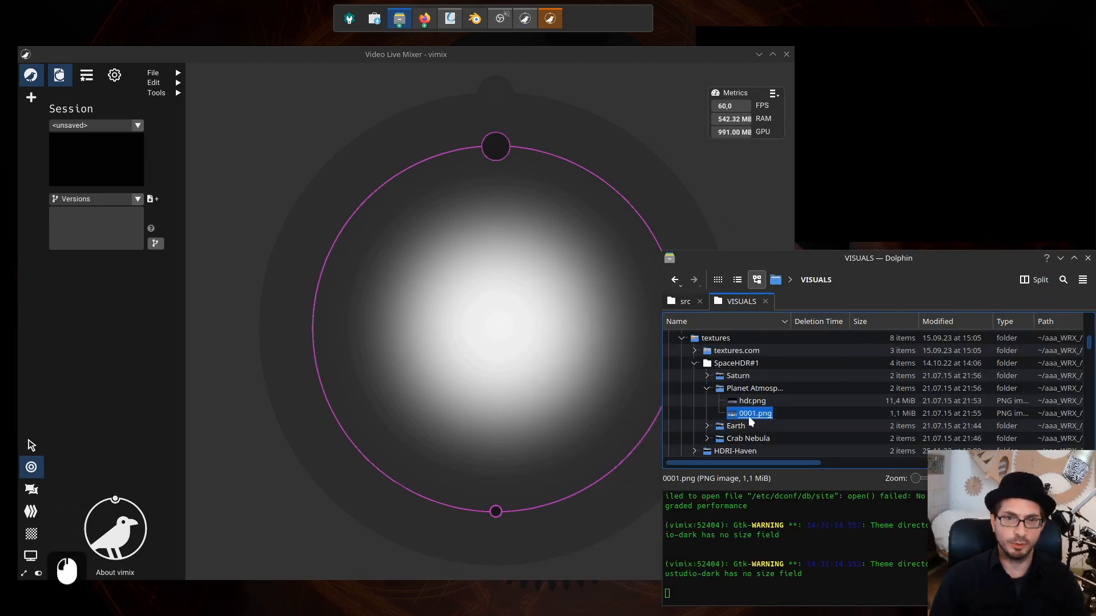
click(750, 416)
drag(464, 255, 328, 149)
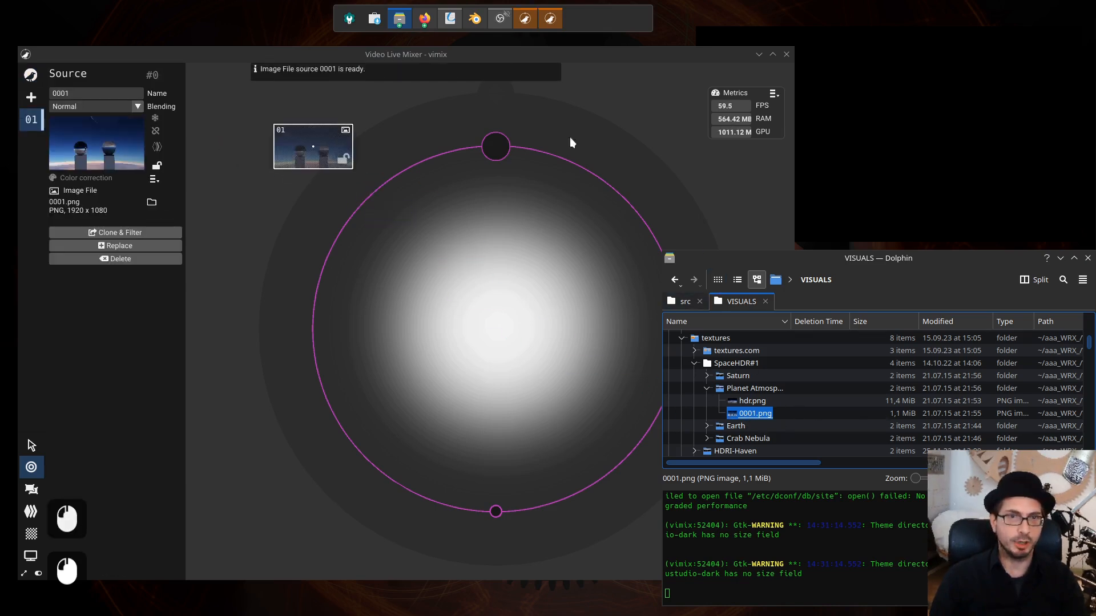
click(501, 51)
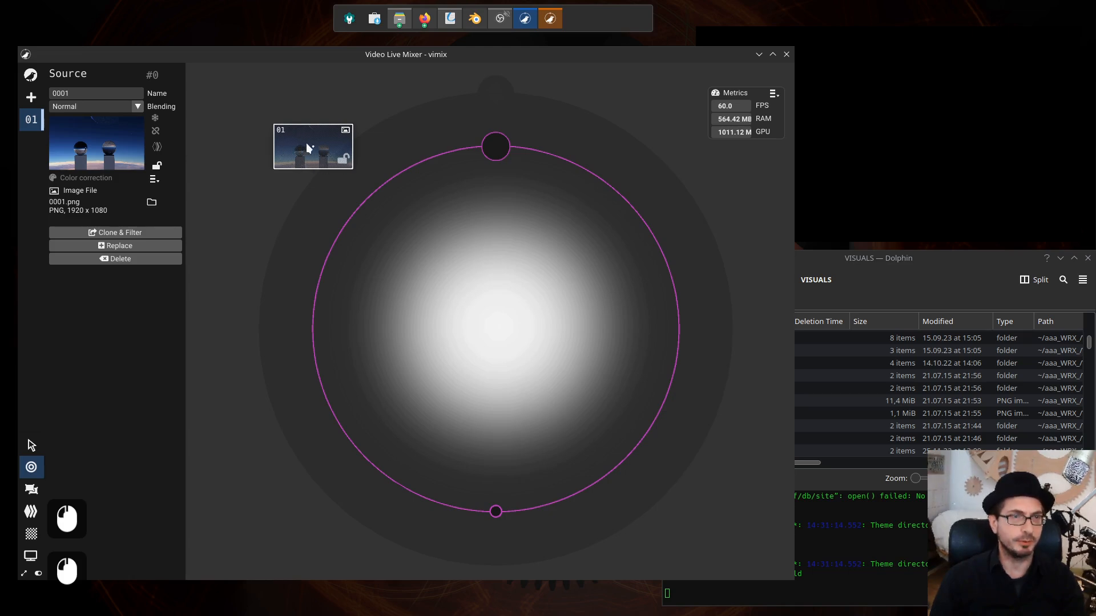
- Move the 0001 image source to the centre of the mixing circle to make it fully visible in the output
mouse_move(306, 144)
mouse_down()
mouse_move(285, 151)
mouse_move(306, 149)
mouse_up()
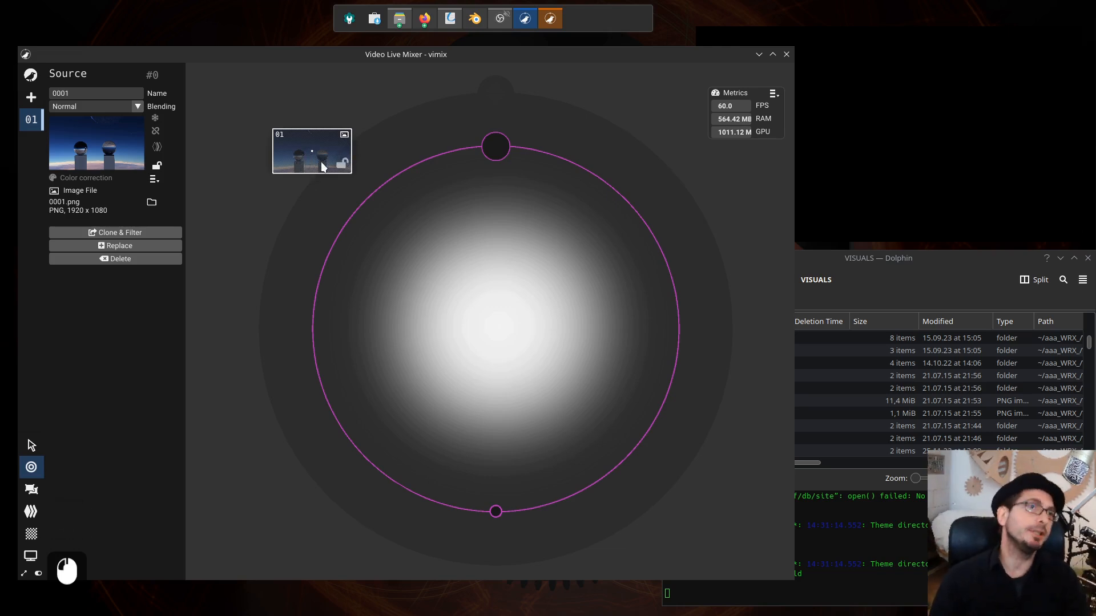
drag(317, 162, 485, 309)
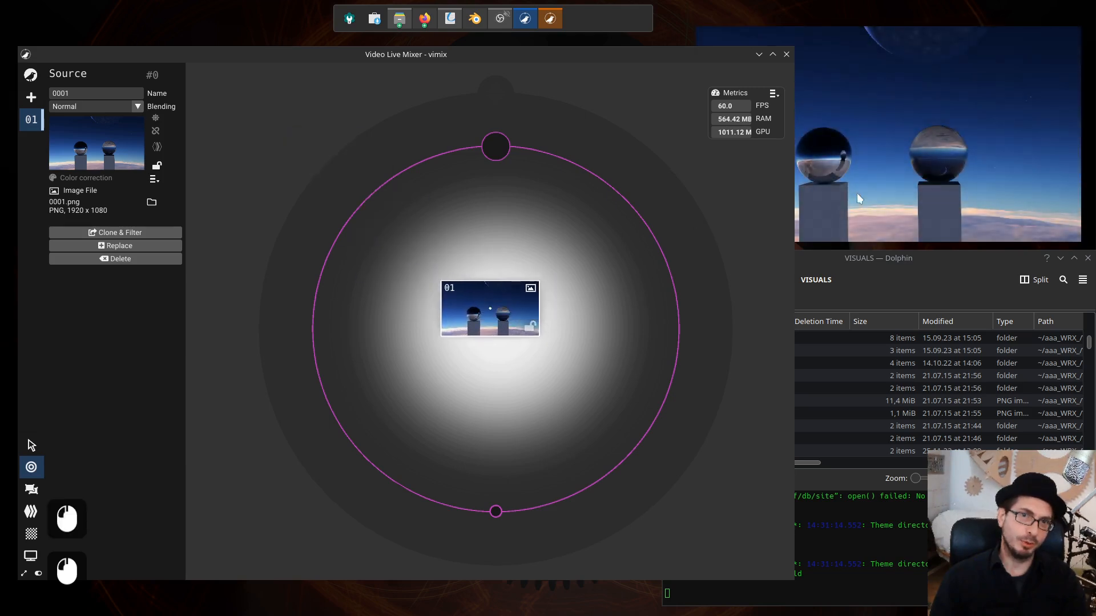
click(952, 182)
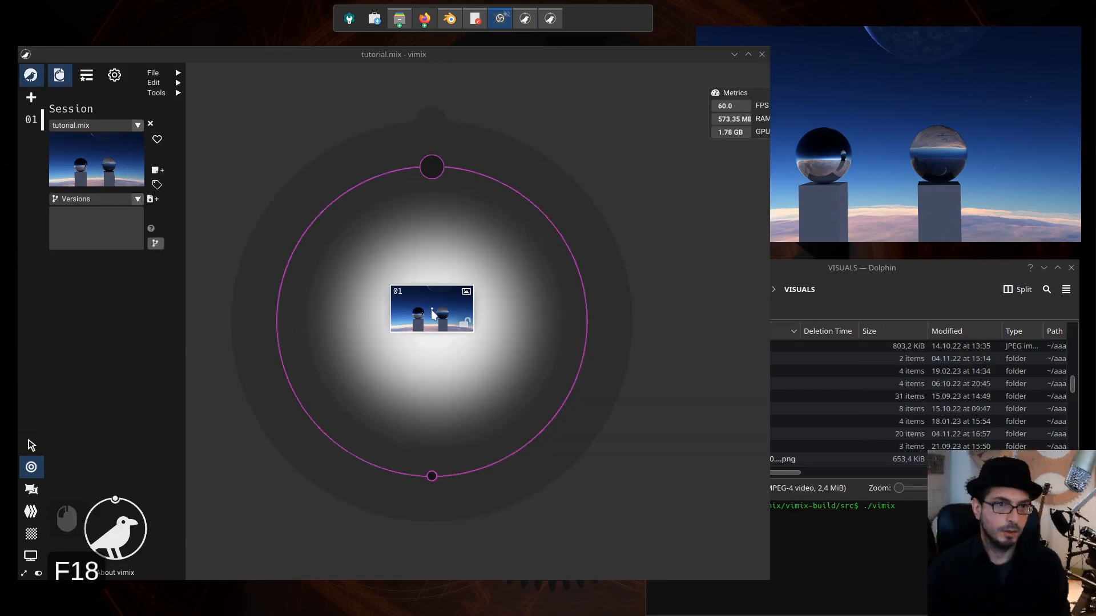
- Move the 0001 image source from the centre to the upper-left outside of the mixing circle to fade it out
drag(432, 313, 273, 130)
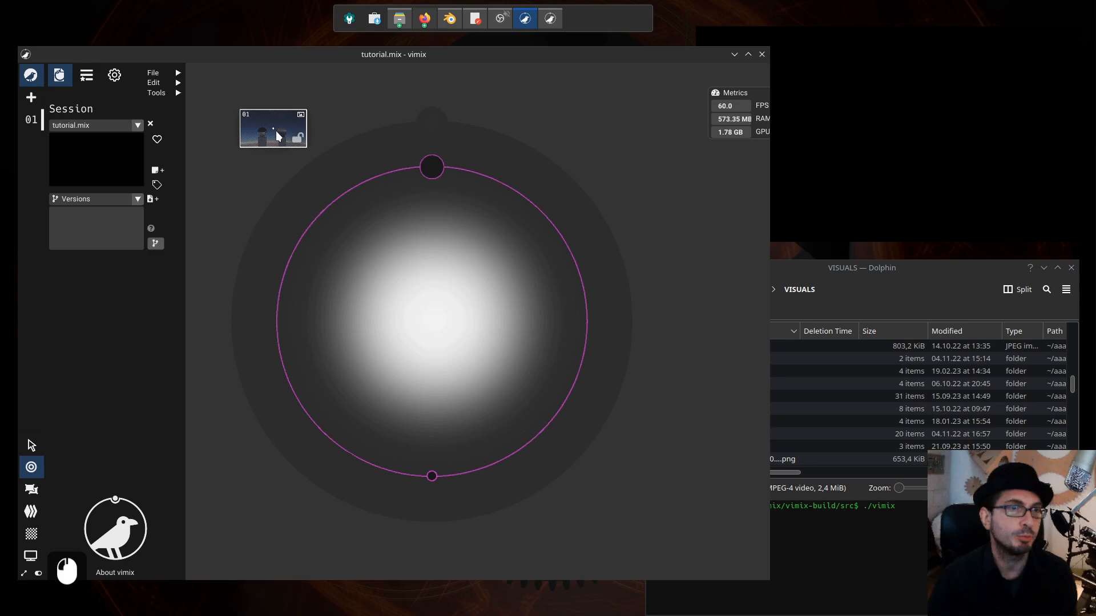
drag(277, 136, 271, 154)
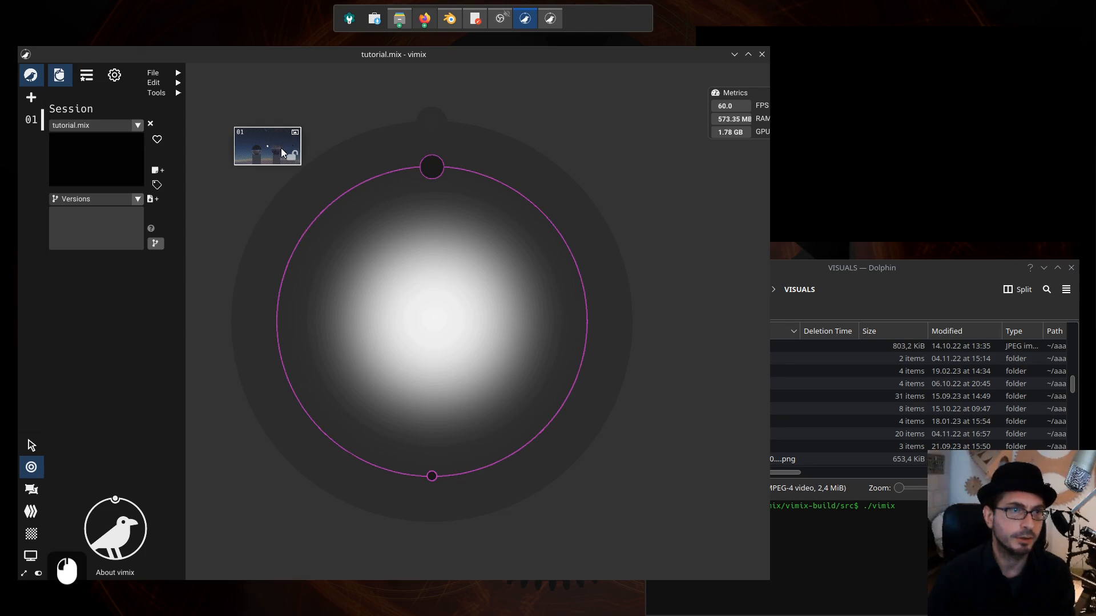
mouse_move(282, 151)
mouse_down()
mouse_move(274, 136)
mouse_move(279, 147)
mouse_up()
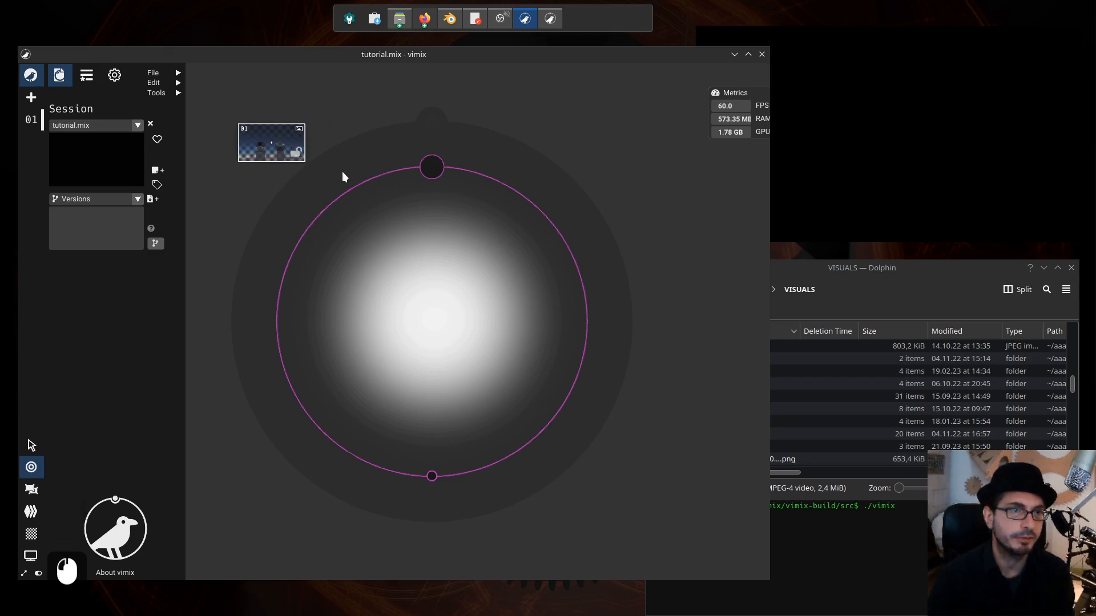
- Fade the image source partly in by moving it just inside the mixing circle, and return it outside the circle
drag(282, 141, 315, 181)
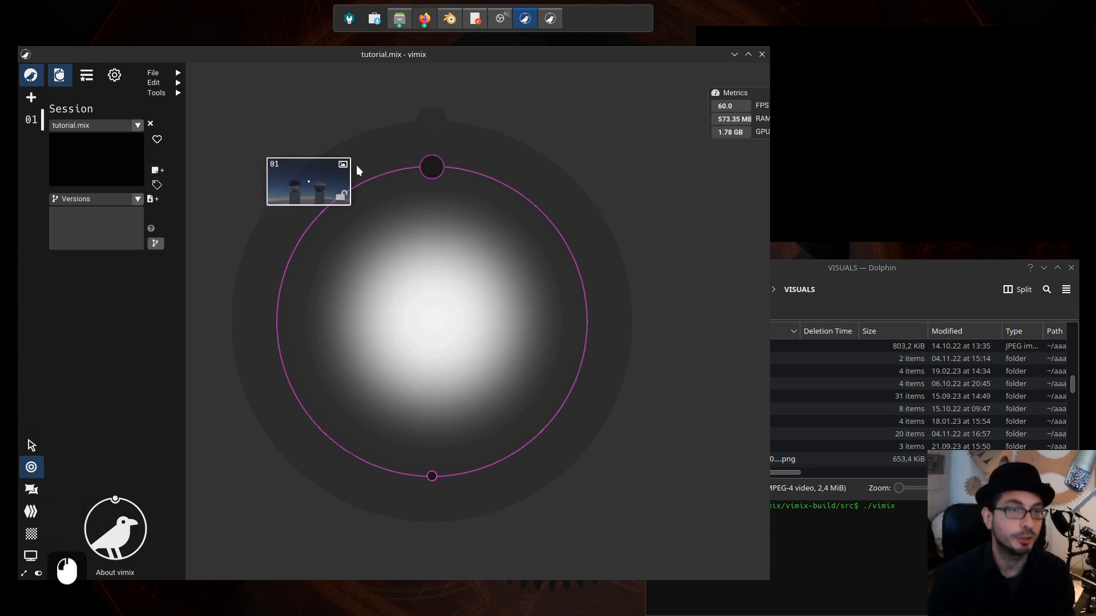
drag(320, 182, 340, 238)
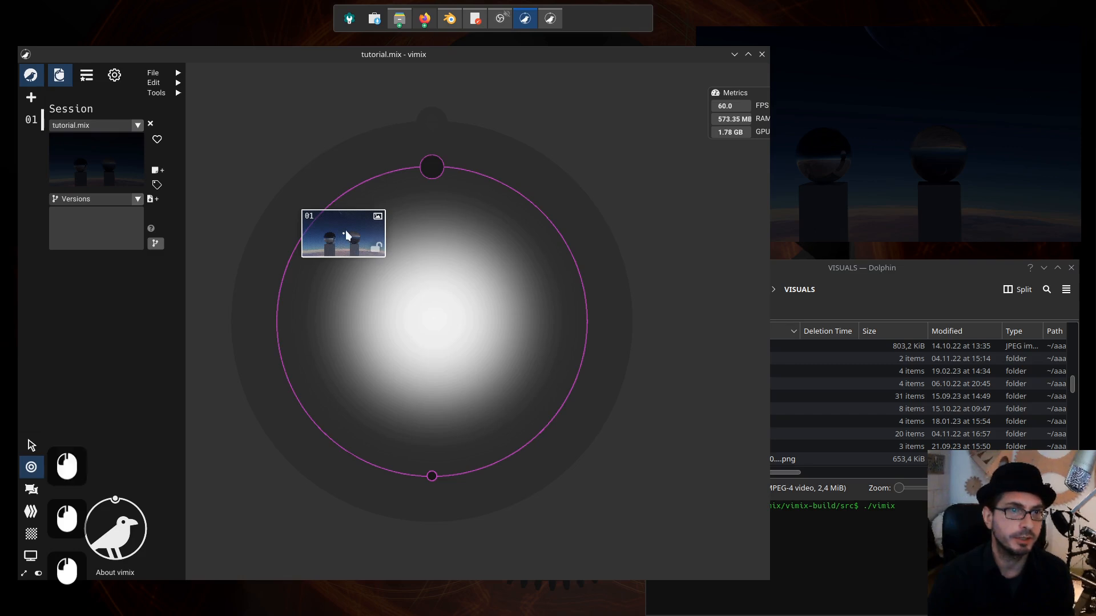
drag(344, 230, 266, 155)
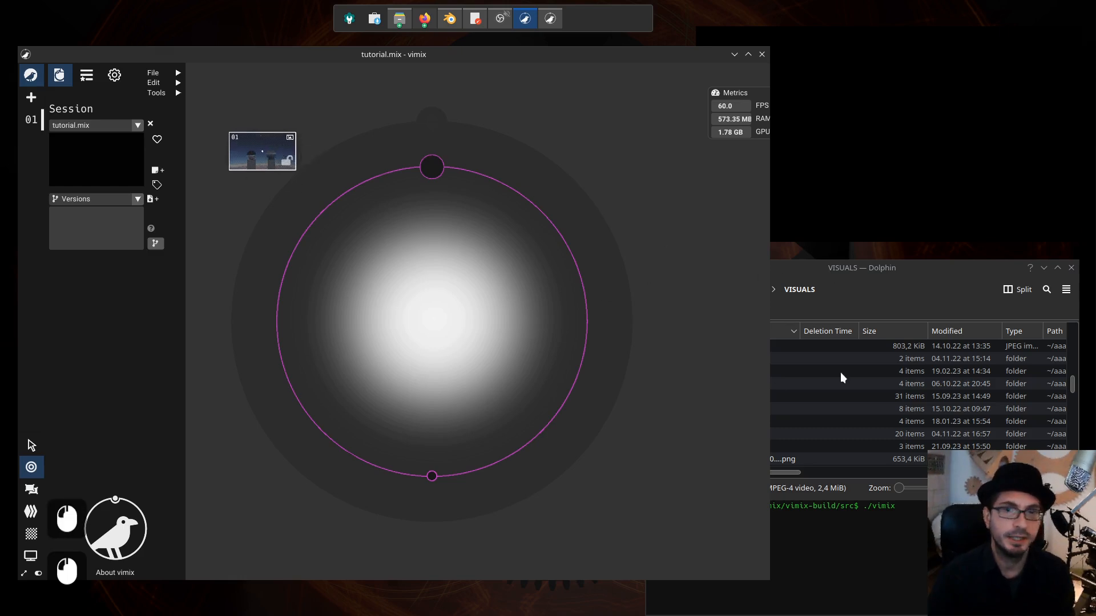
- Add the video 01_NeuroNetloop0001-0085.mp4 from the 00_NeuroNet folder in Dolphin as a second source in vimix
click(880, 279)
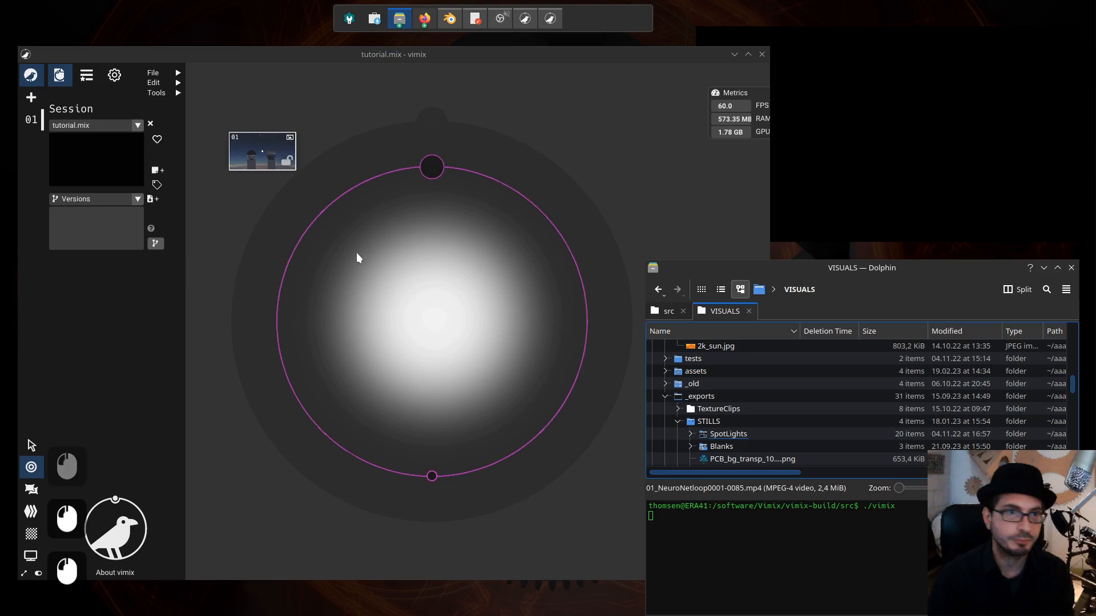
scroll(780, 416, down, 8)
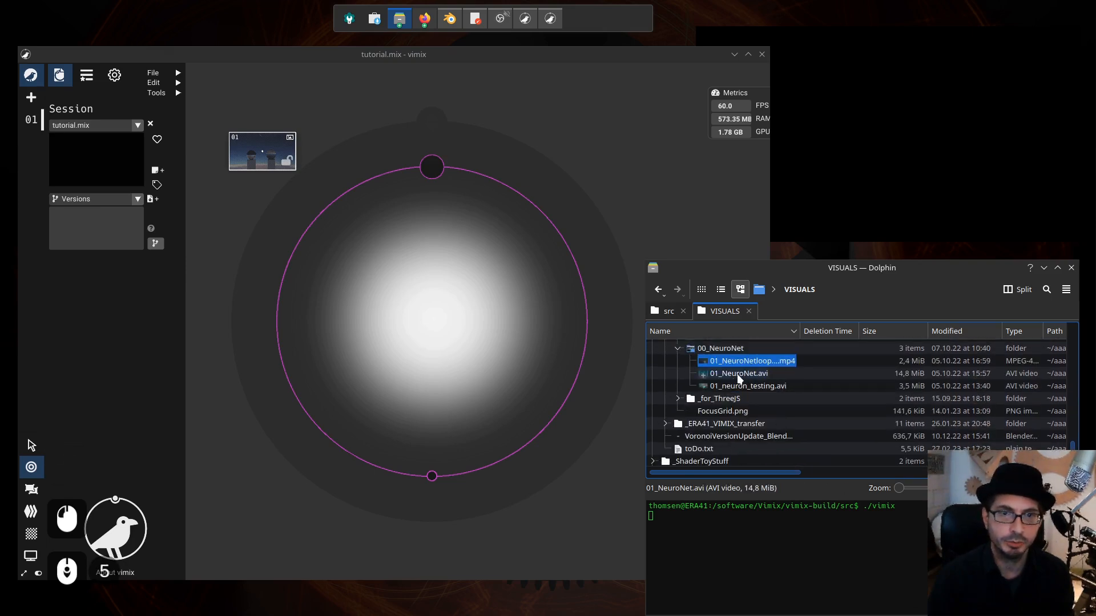
drag(742, 360, 362, 338)
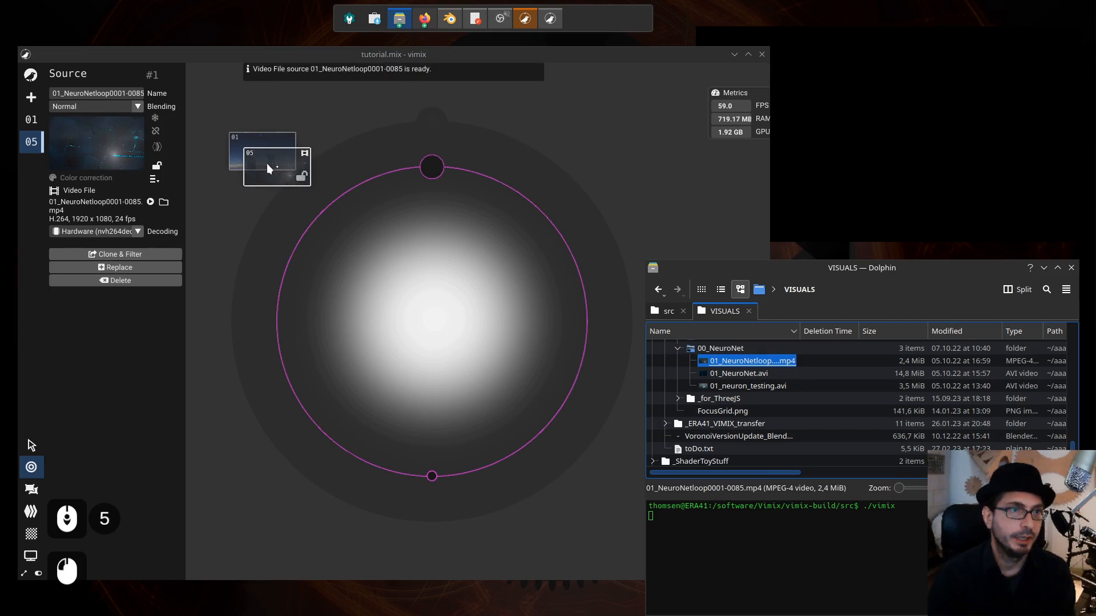
- Spread the image and video sources apart outside the mixing circle, with the image above and the video lower on the left
drag(250, 164, 271, 124)
drag(225, 215, 264, 176)
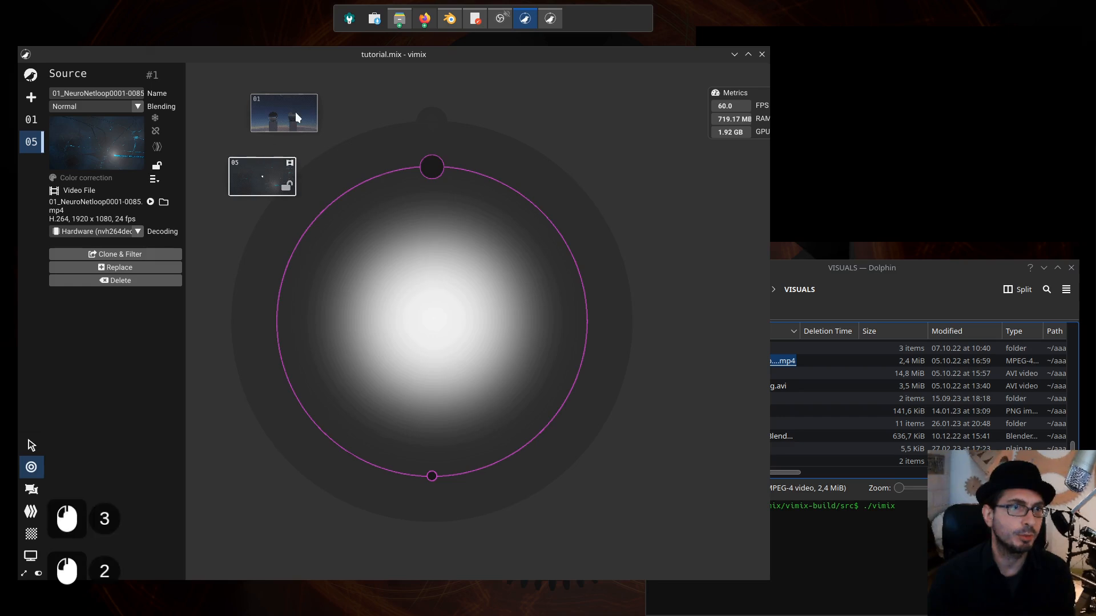
drag(295, 115, 323, 123)
mouse_move(261, 179)
mouse_down()
mouse_move(301, 186)
mouse_move(416, 303)
mouse_move(251, 190)
mouse_move(249, 176)
mouse_up()
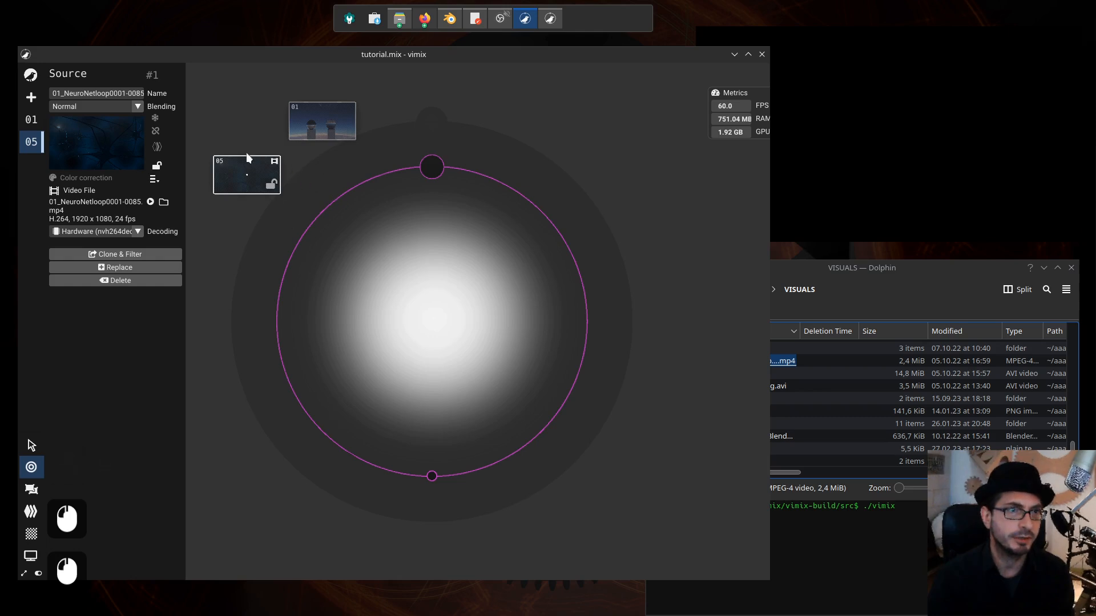
drag(247, 154, 252, 151)
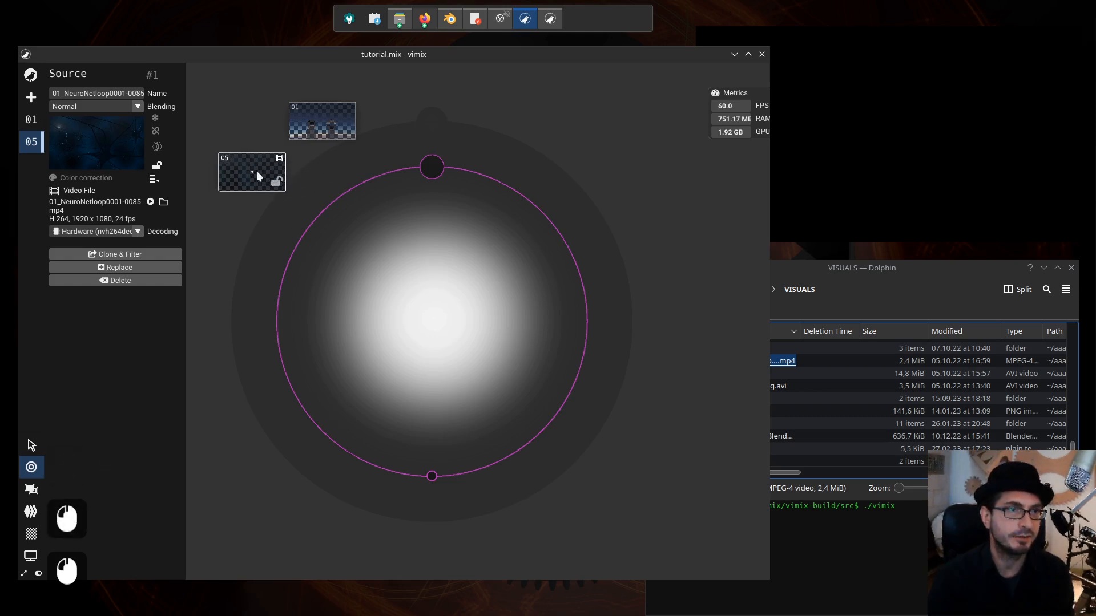
- Fade the video source in by moving it near the centre of the mixing circle, and move it back outside
drag(255, 173, 292, 200)
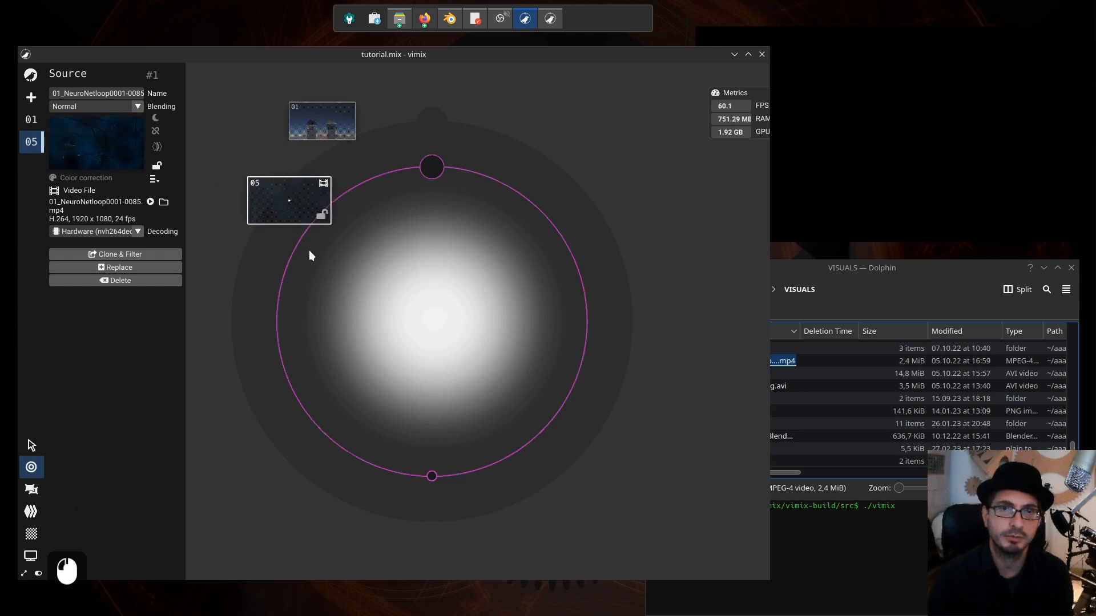
drag(287, 203, 406, 270)
click(317, 112)
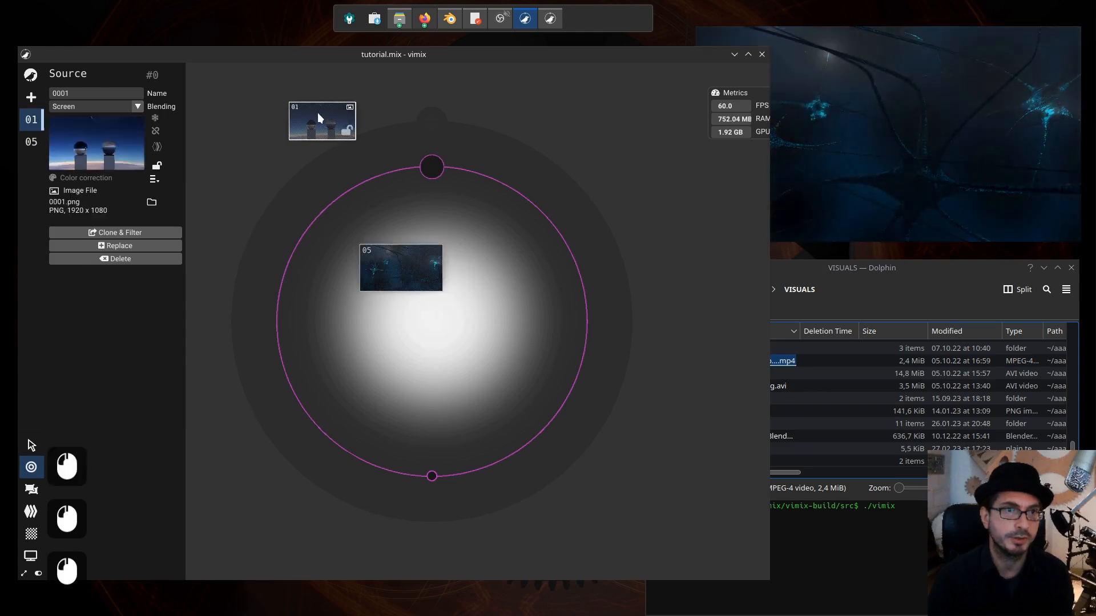
drag(318, 112, 331, 133)
drag(409, 277, 366, 259)
key(F18)
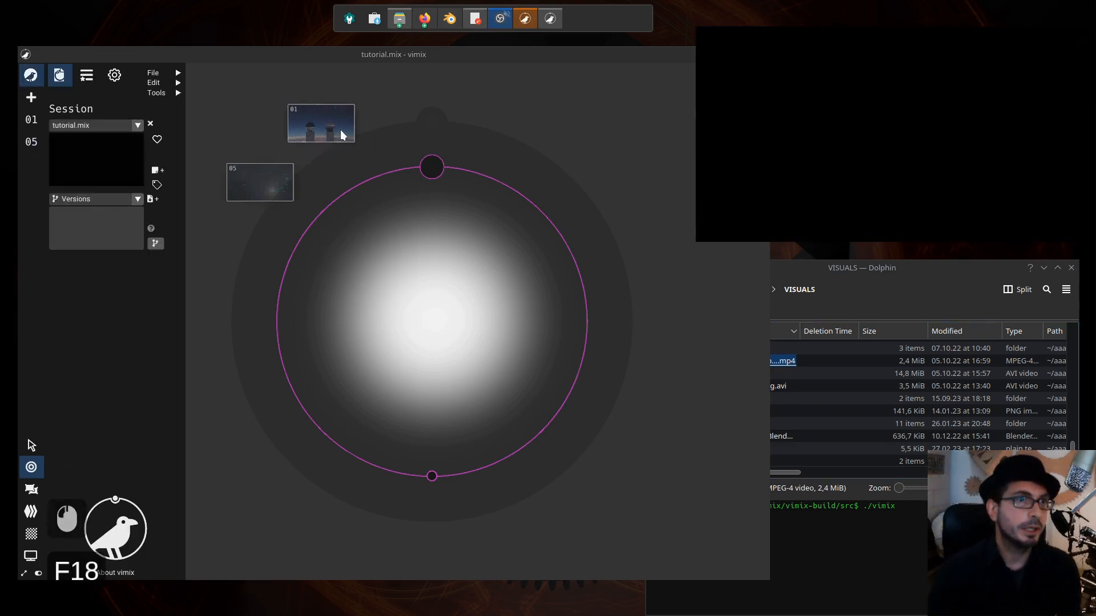
- Examine the source properties of the video and the image in turn, including the blending modes available for the video
double_click(284, 171)
double_click(251, 177)
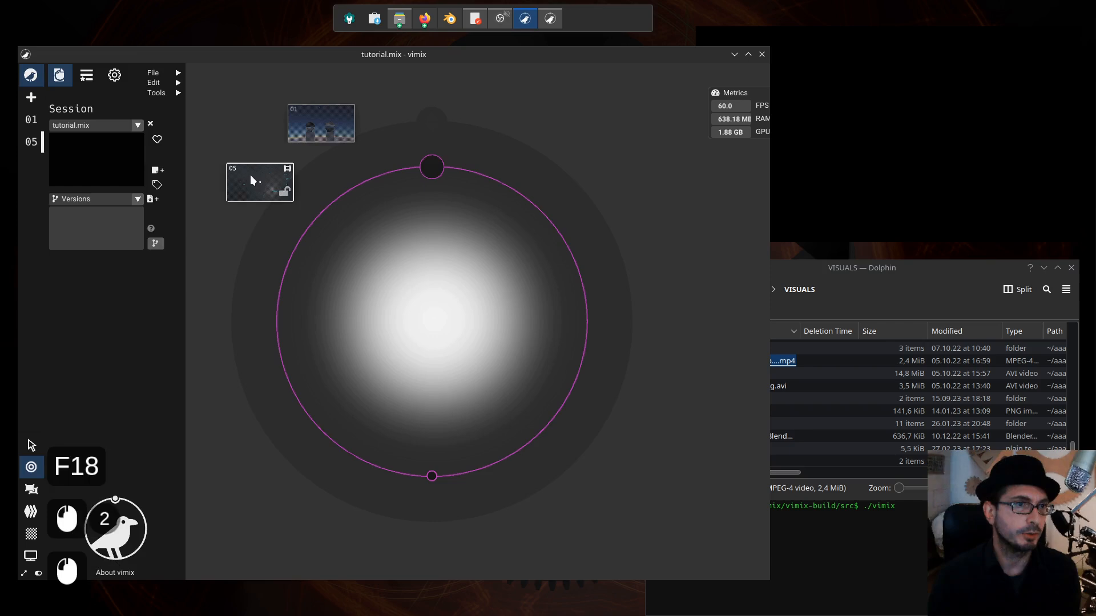
click(318, 130)
click(317, 130)
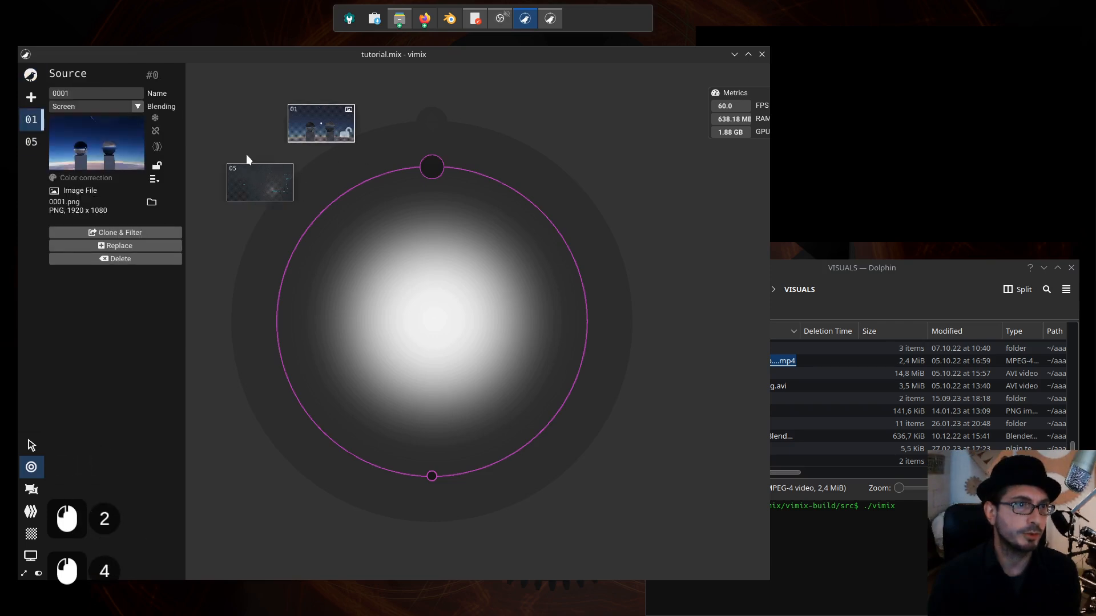
click(251, 174)
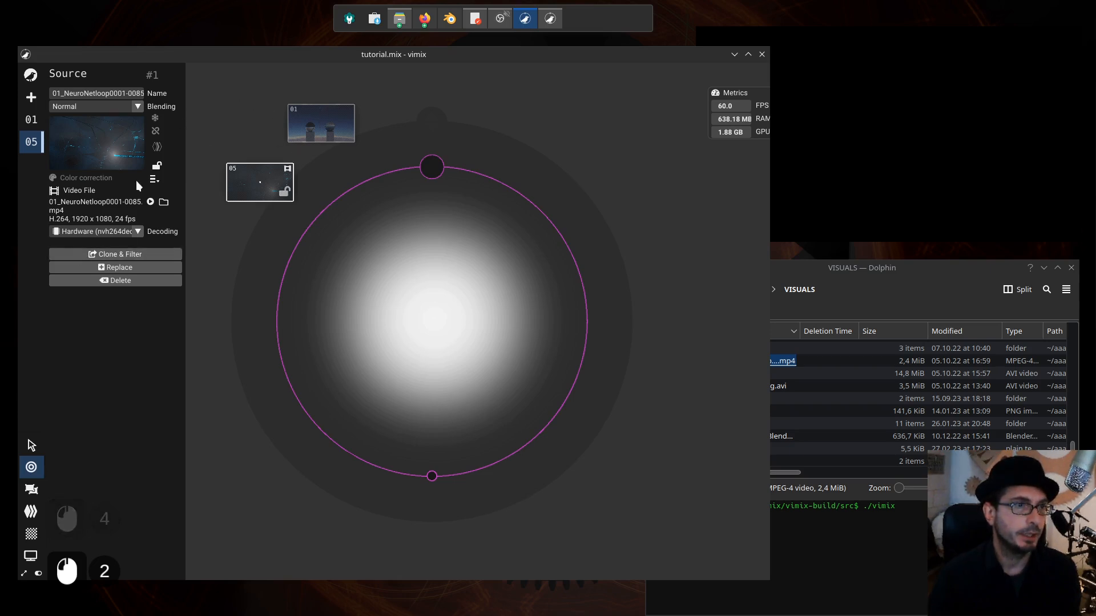
click(317, 135)
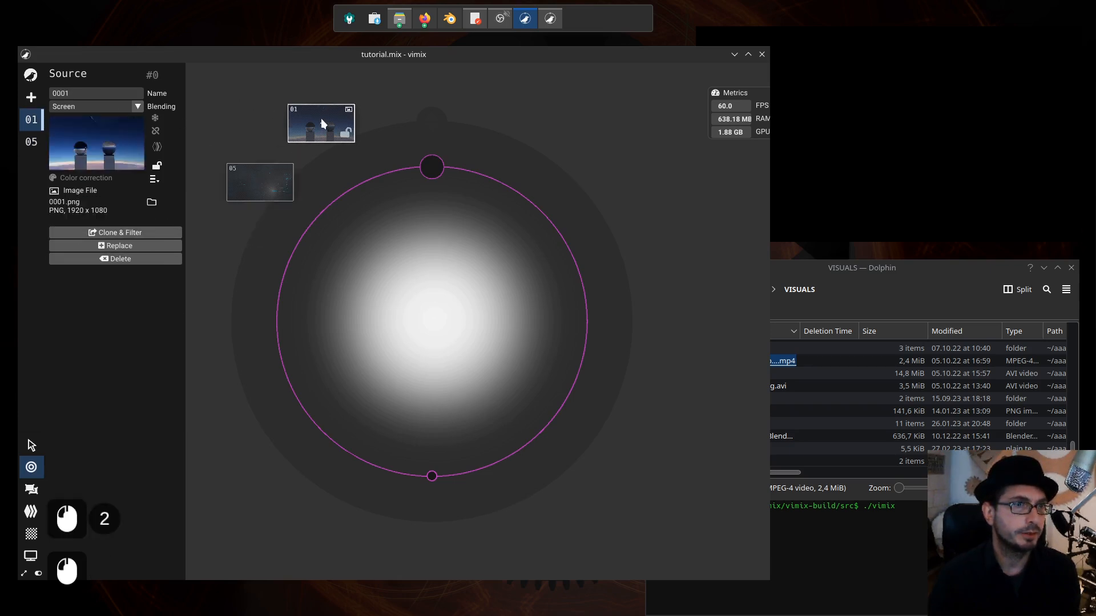
click(254, 186)
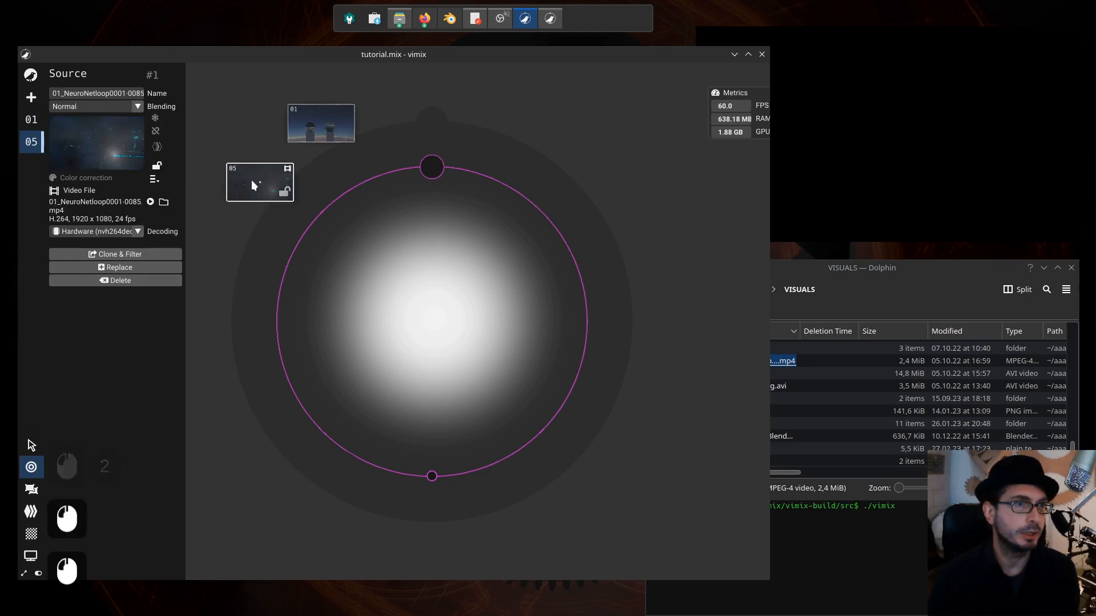
click(313, 118)
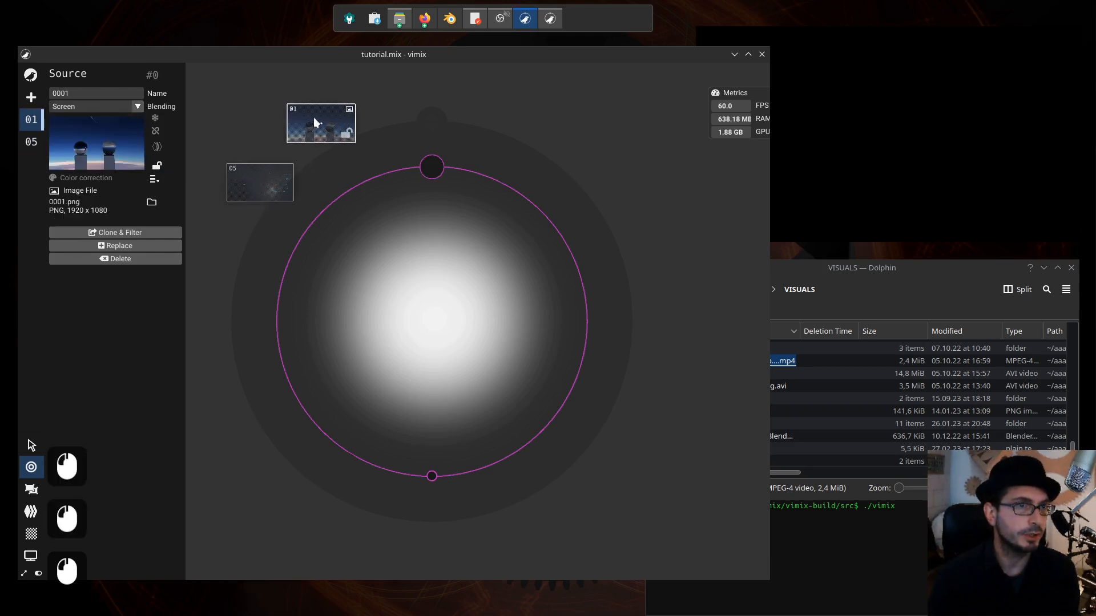
click(262, 181)
click(137, 107)
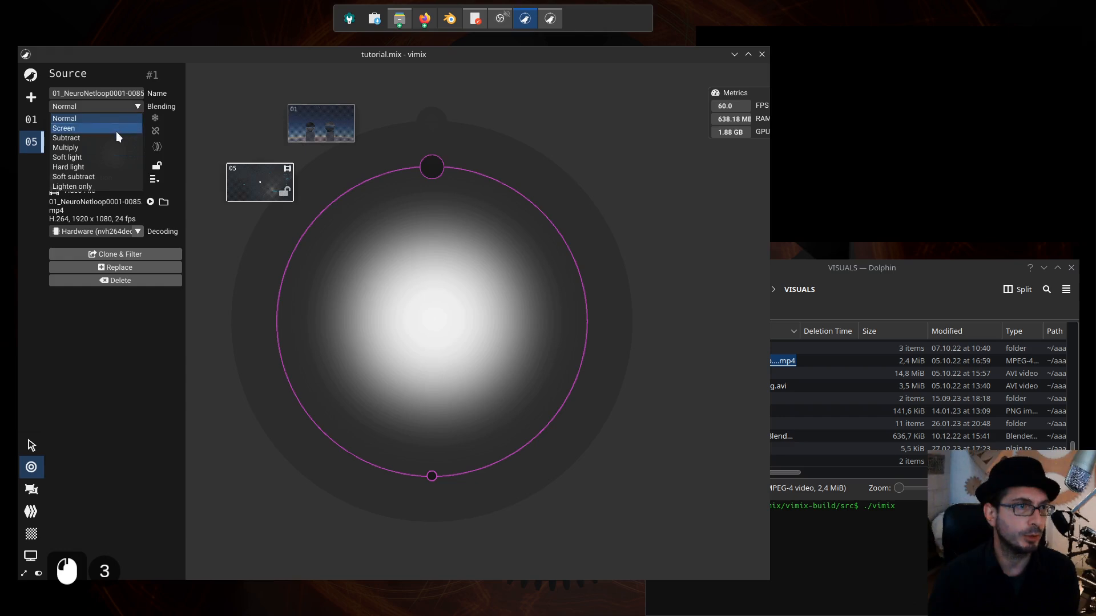
- Move the image source and the video source to the centre of the mixing circle so that they overlap
drag(347, 124, 451, 293)
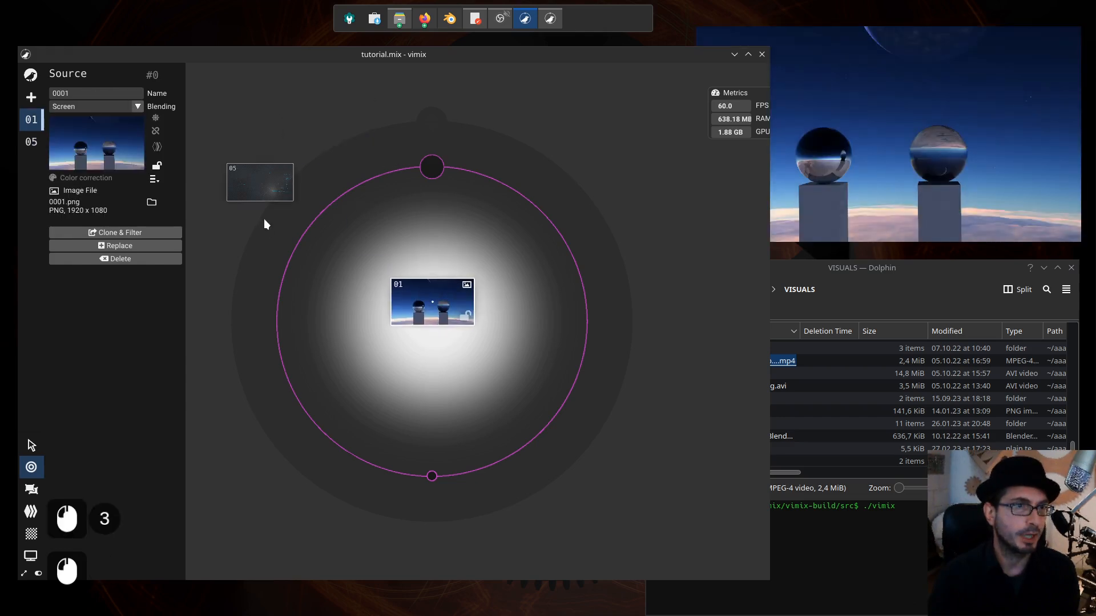
drag(260, 174, 421, 268)
drag(427, 312, 426, 327)
drag(424, 282, 432, 296)
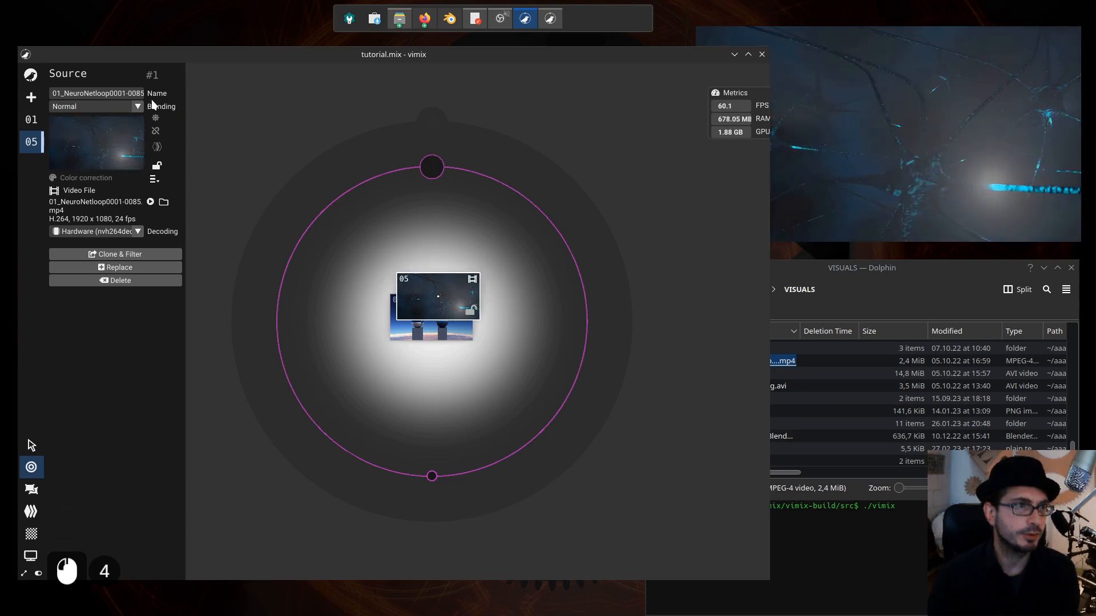
- Set the video source's blending mode to Screen and select the image source beneath it
click(135, 108)
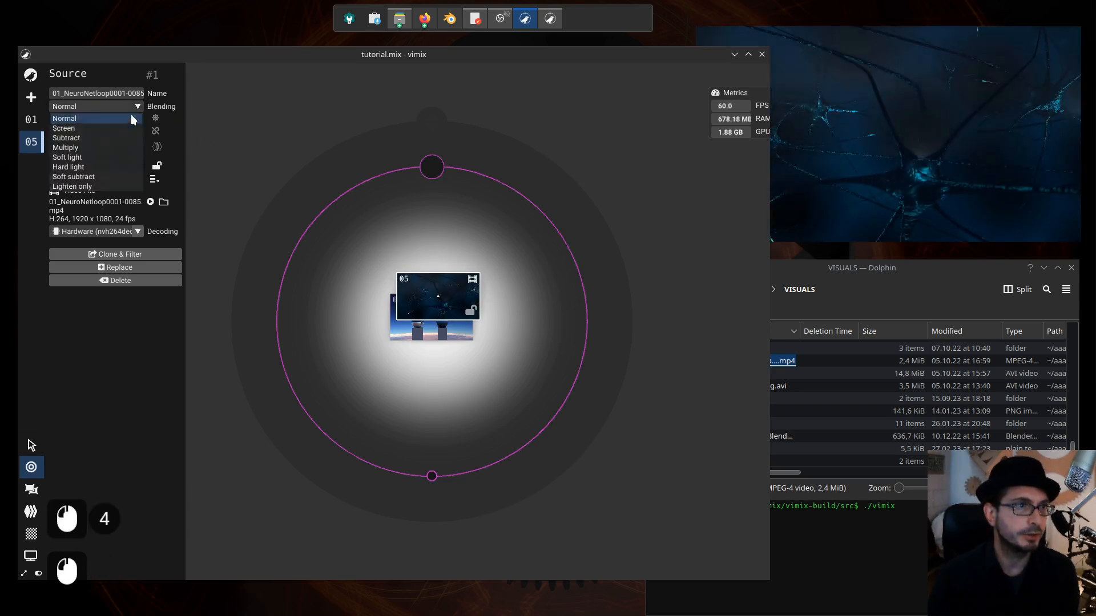
click(100, 129)
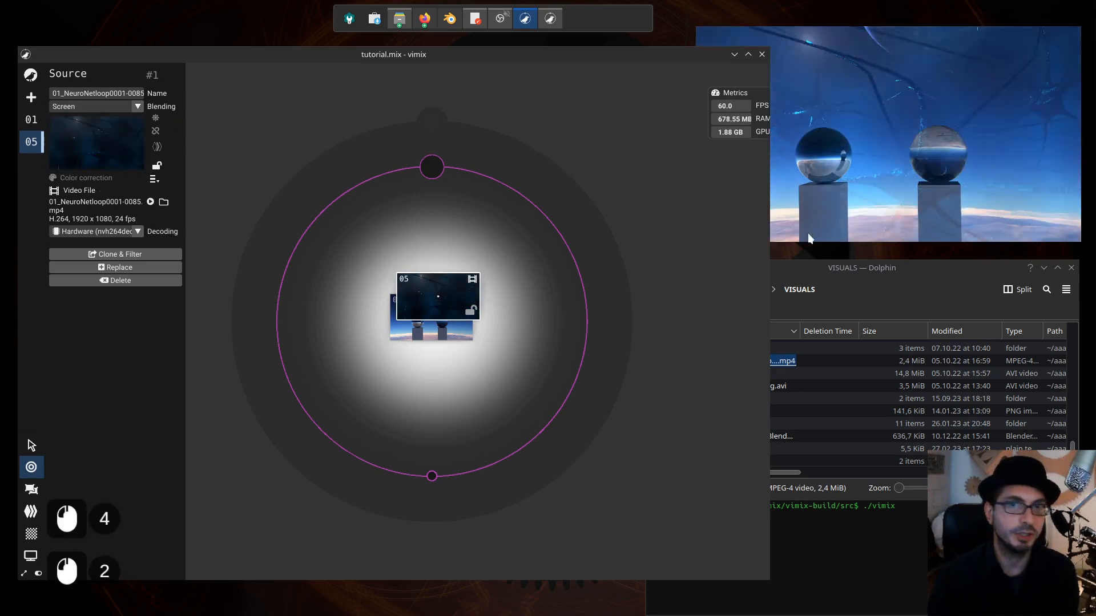
click(445, 335)
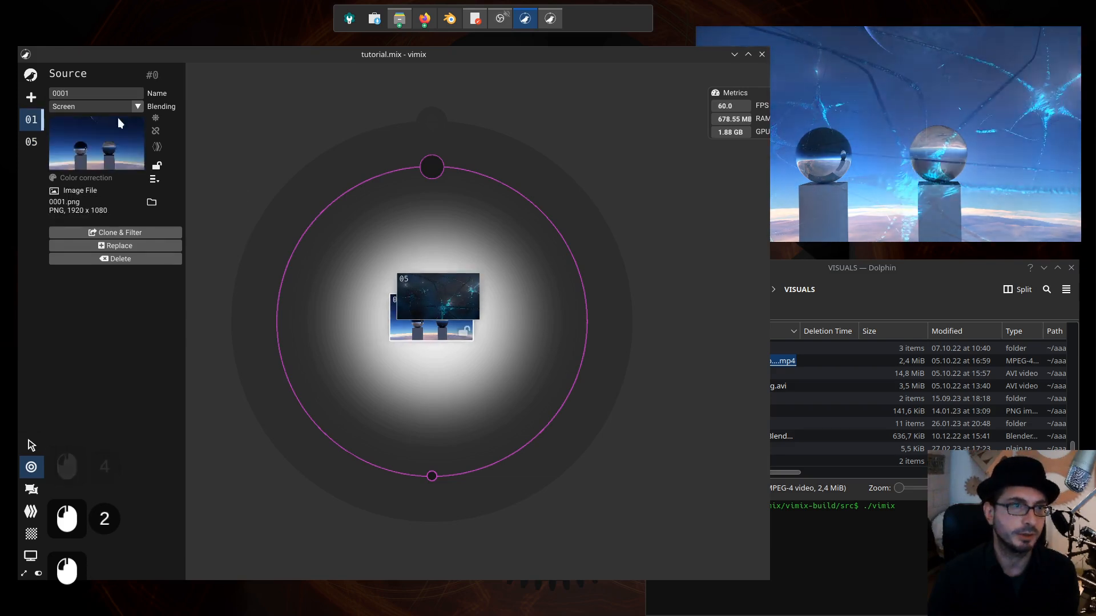
- Nudge the image source, try the Subtract blending mode on it, and set its blending mode to Multiply
click(136, 107)
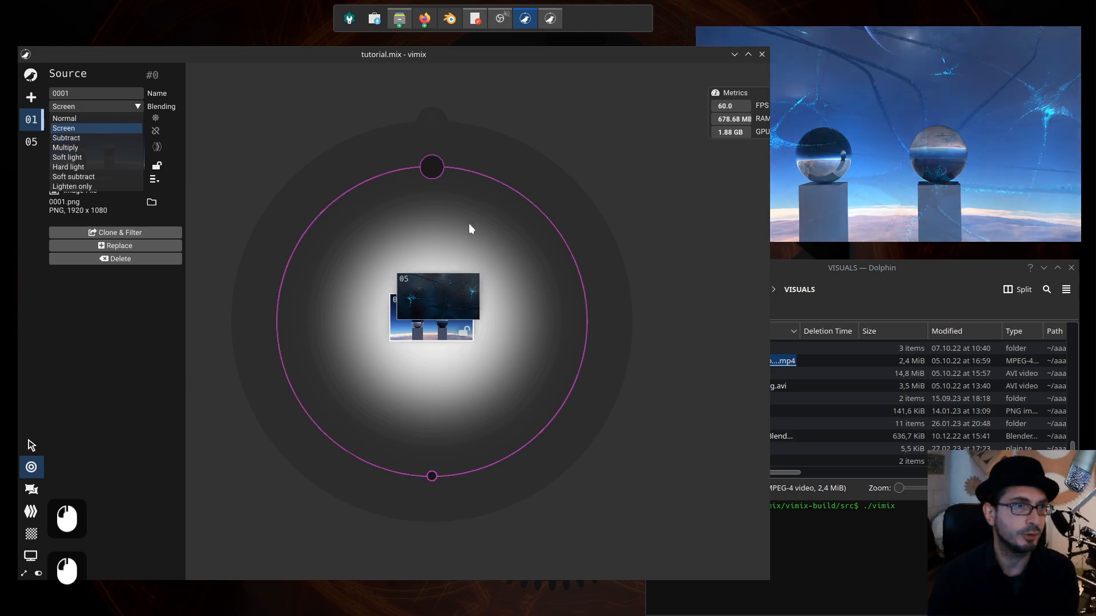
drag(437, 329, 442, 334)
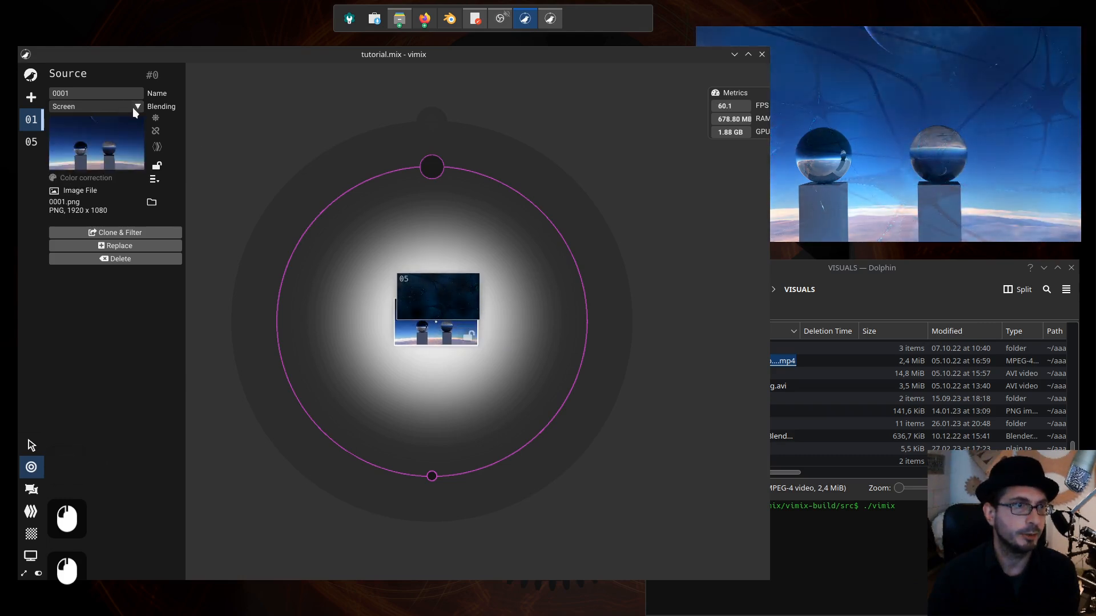
click(135, 107)
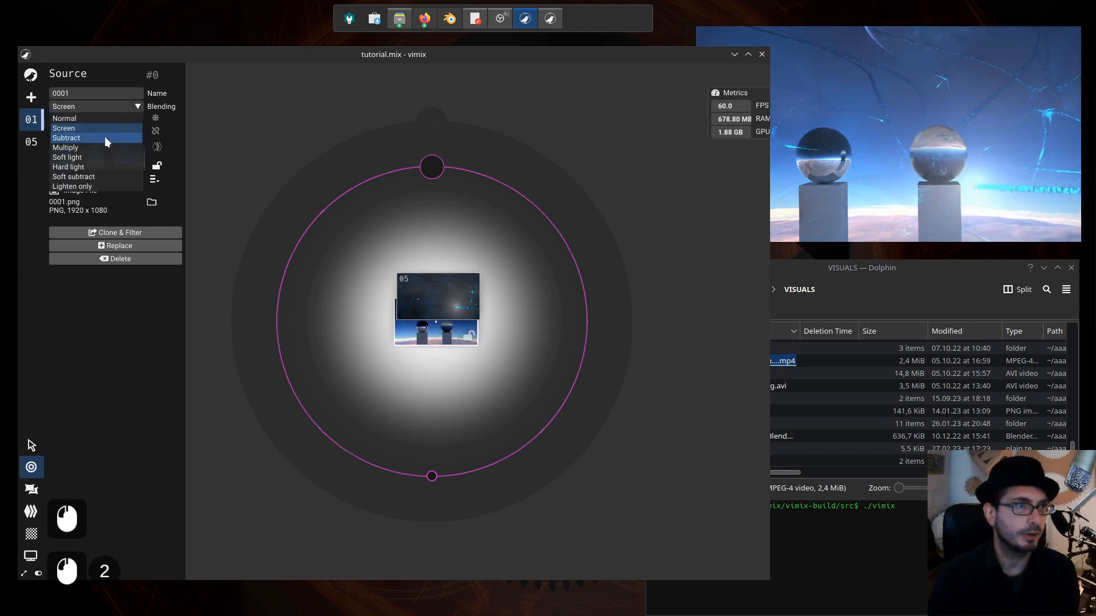
click(105, 140)
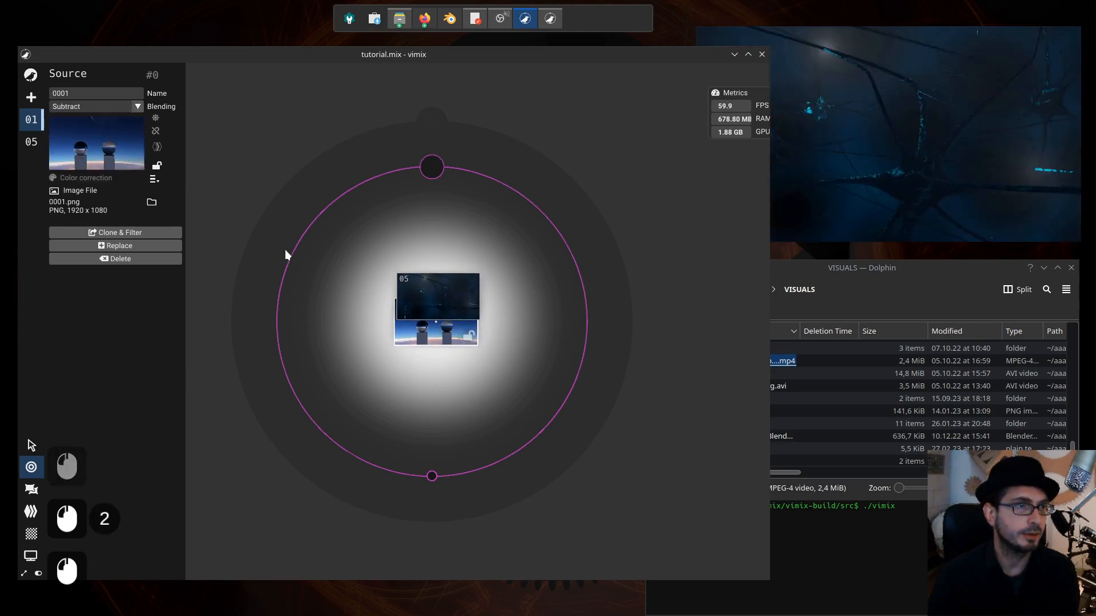
click(135, 107)
click(115, 146)
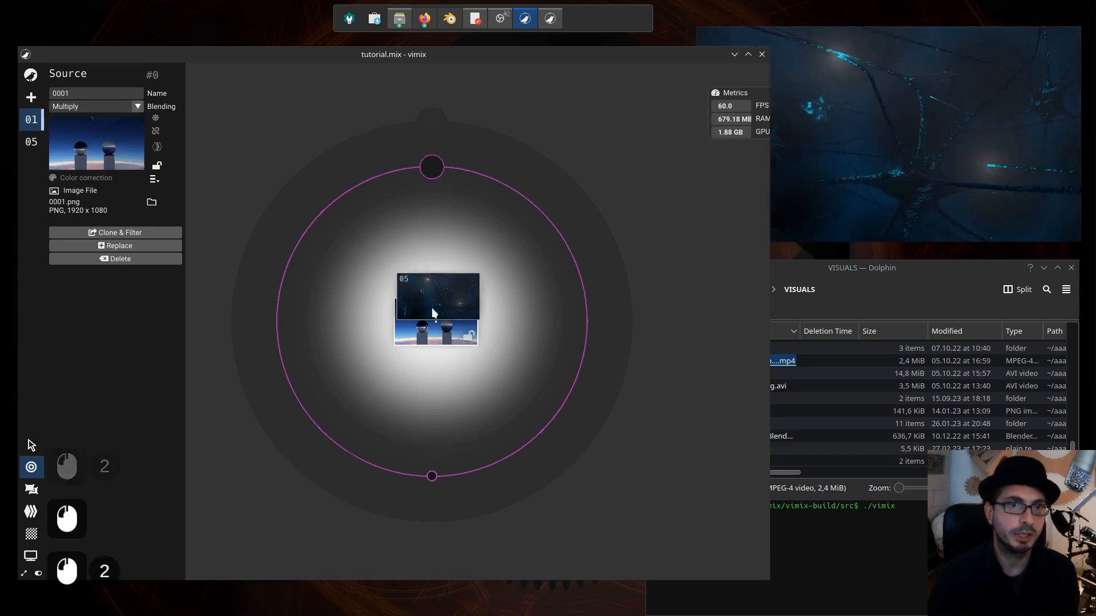
- Shift the video and image sources slightly near the circle's centre and open the video source's blending modes
mouse_move(434, 309)
mouse_down()
mouse_move(439, 340)
mouse_move(436, 304)
mouse_up()
click(439, 331)
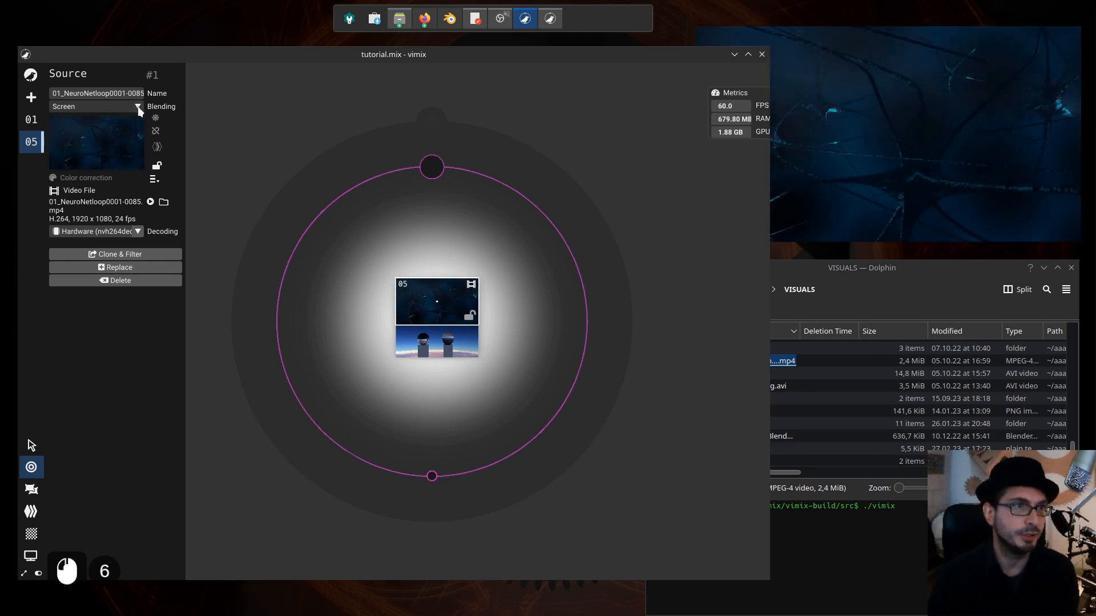
click(137, 107)
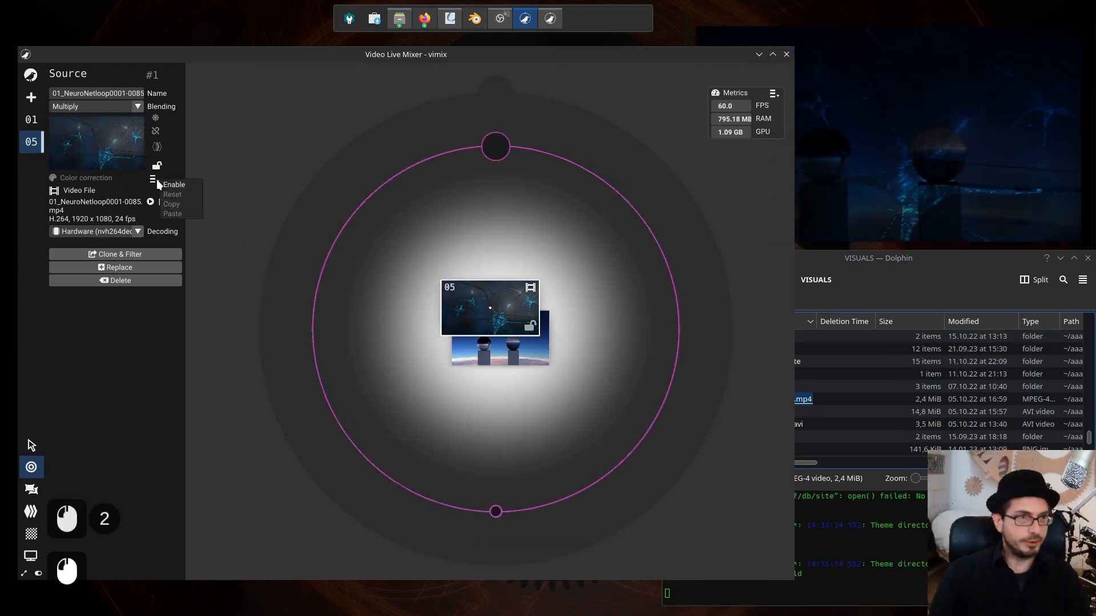
- Nudge the video source slightly upward in the mixing circle and enable its color correction
click(499, 307)
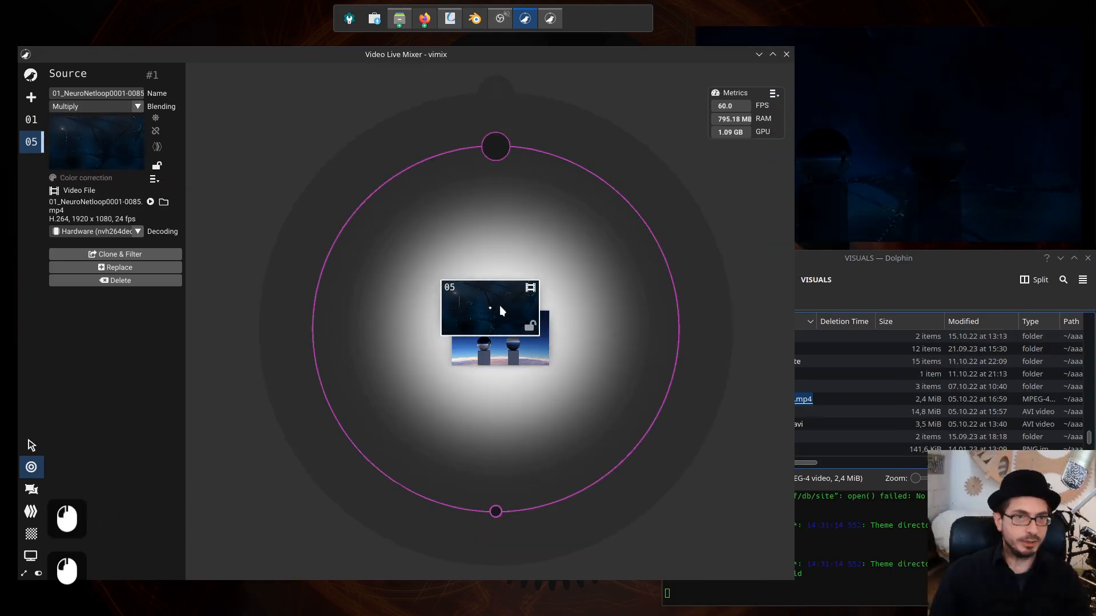
drag(499, 307, 501, 301)
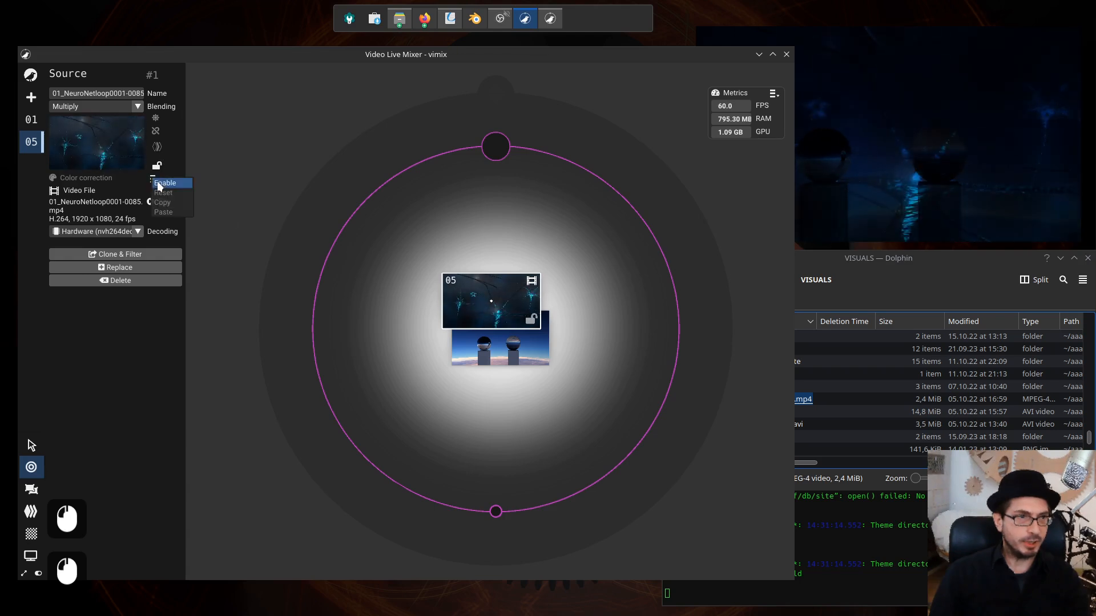
click(167, 183)
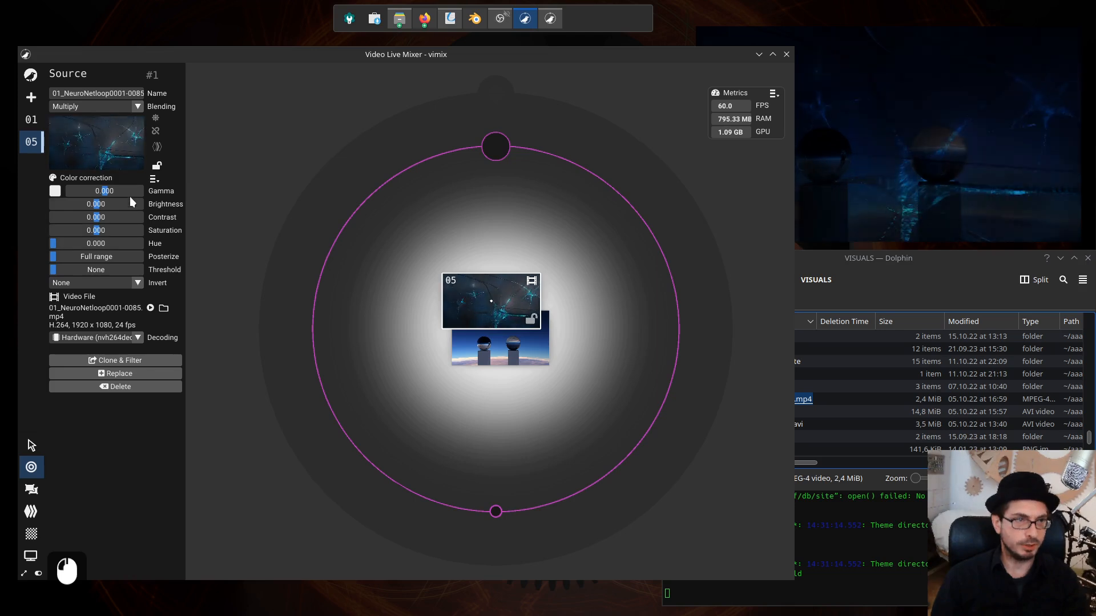
- Raise the video source's brightness to 0.399 and reset it to its default
drag(97, 205, 118, 206)
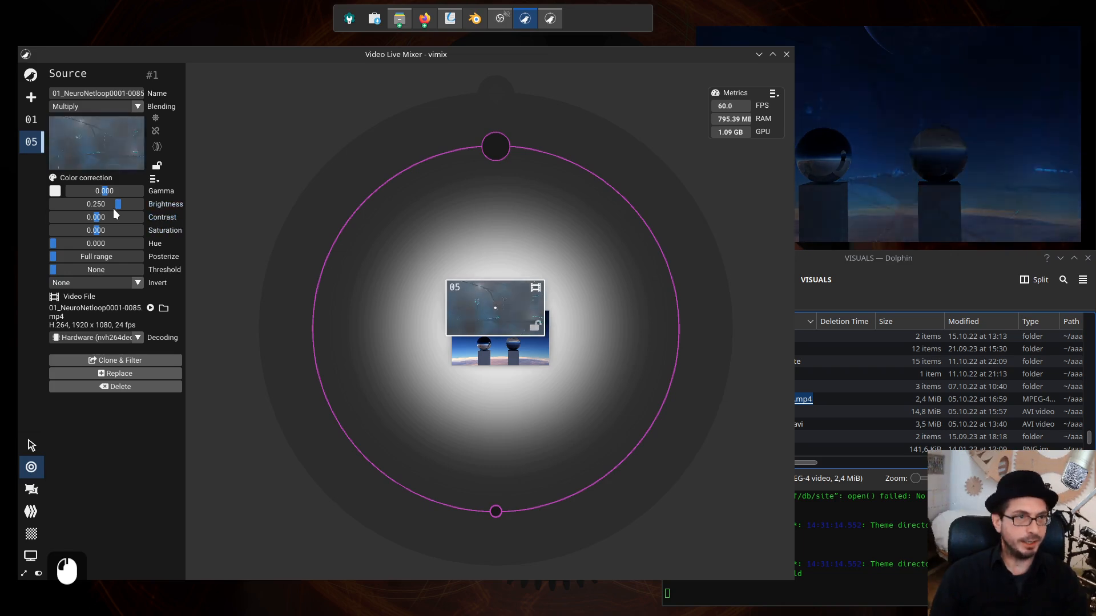
mouse_move(120, 206)
mouse_down()
mouse_move(87, 210)
mouse_move(123, 210)
mouse_up()
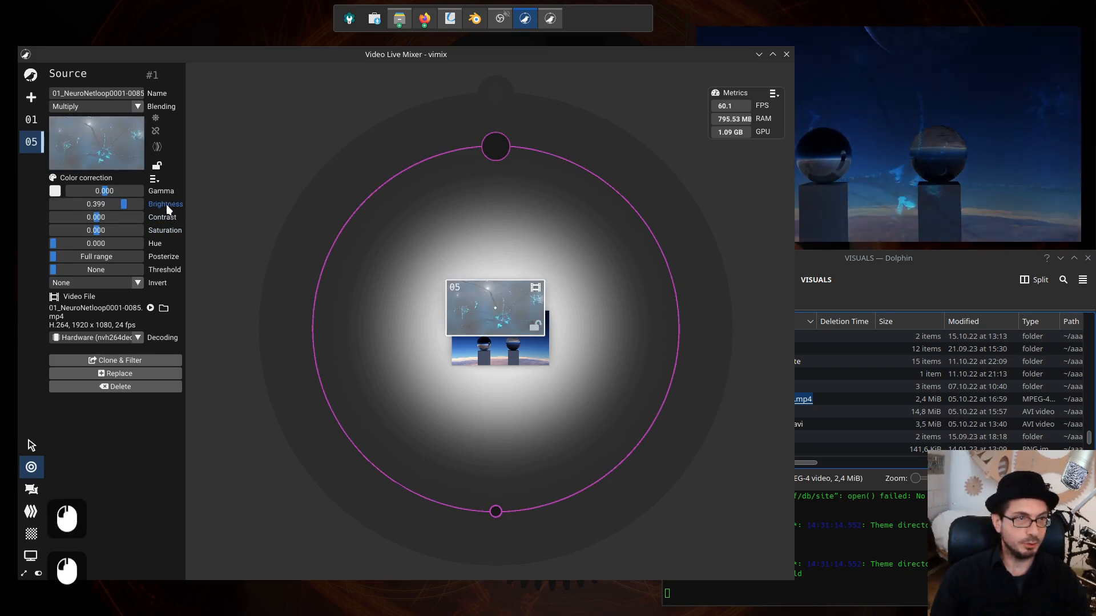
click(165, 205)
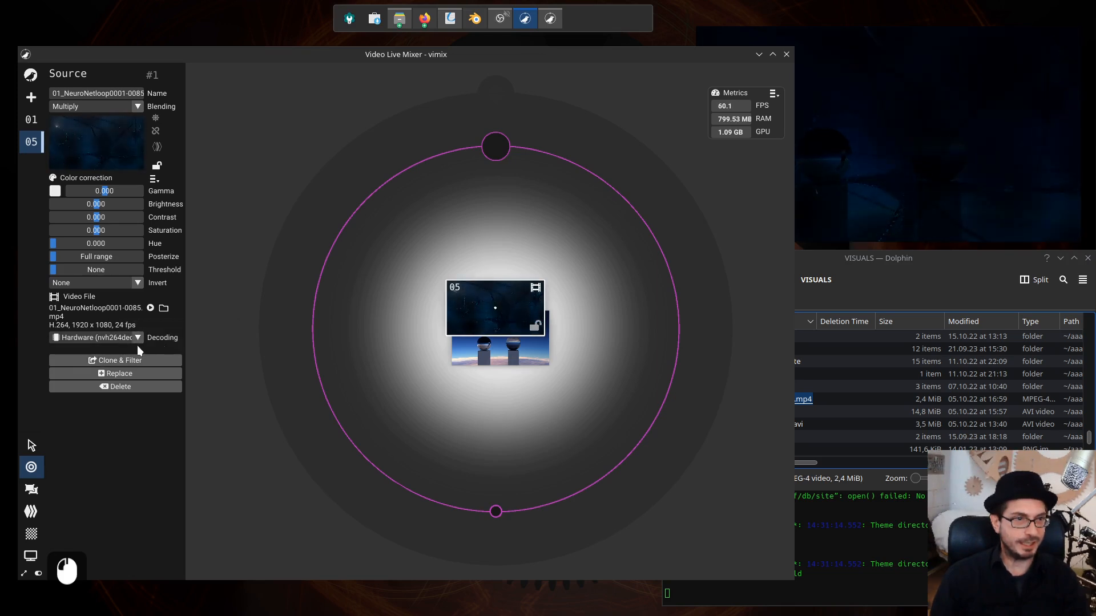
- Examine the decoding options of the video source, selecting the image source in between for comparison
click(142, 342)
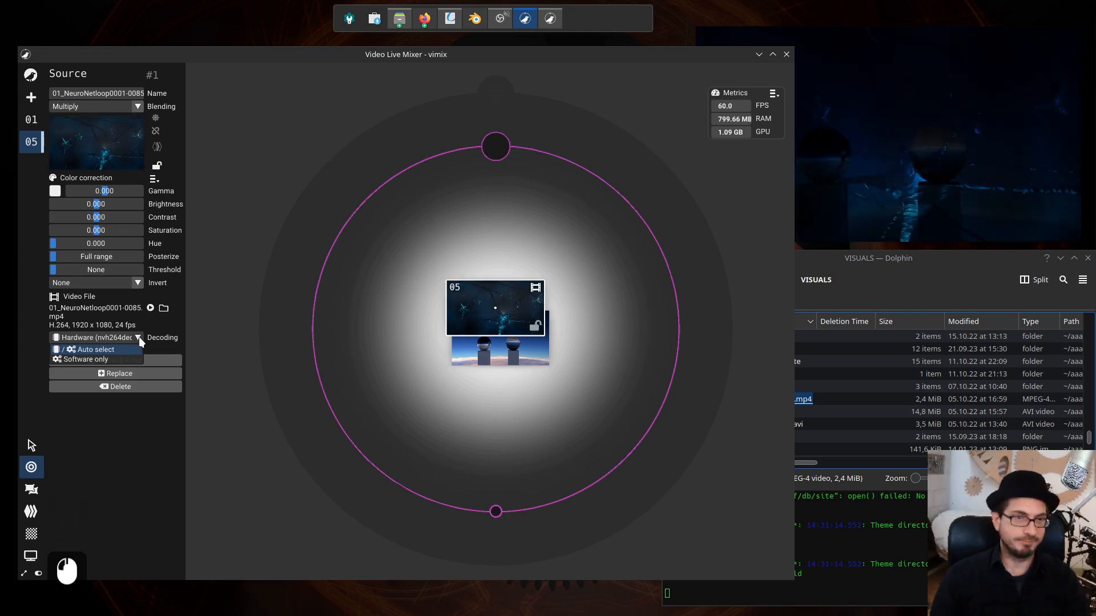
click(164, 329)
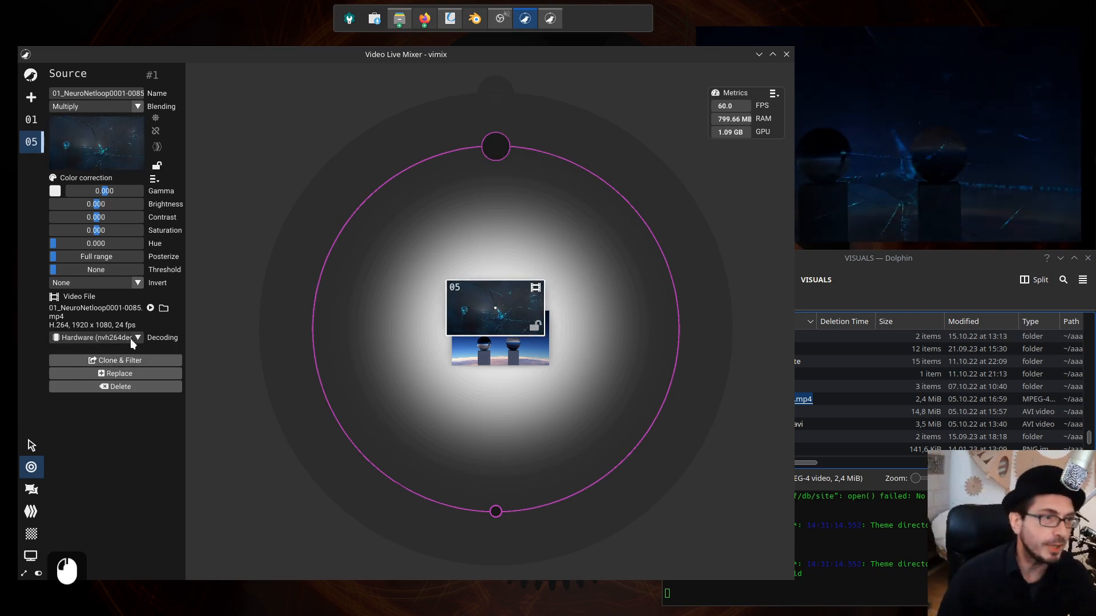
click(501, 349)
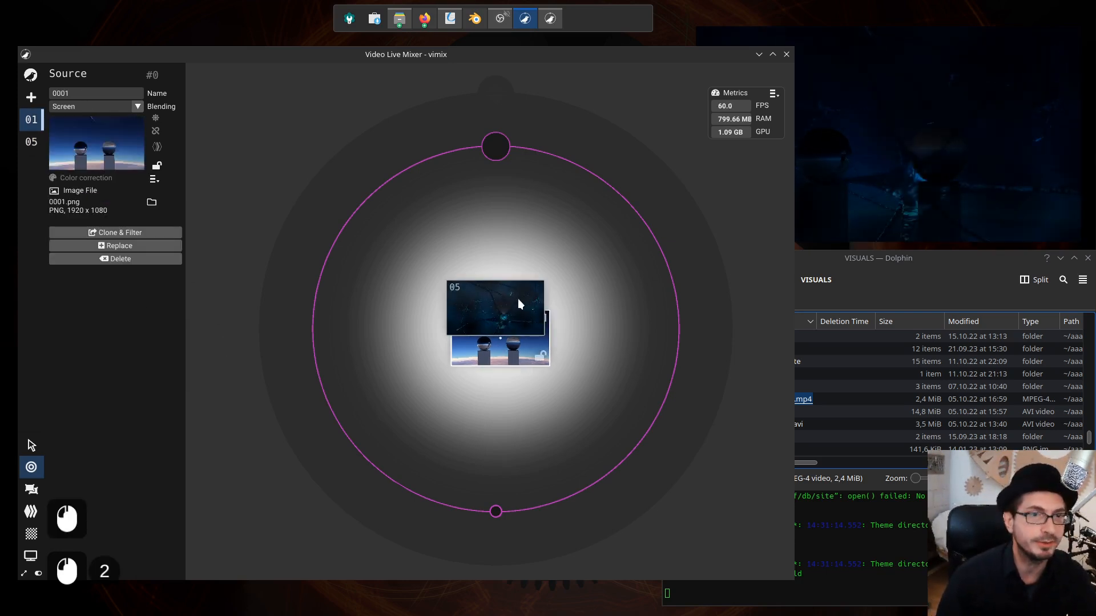
click(519, 304)
click(137, 337)
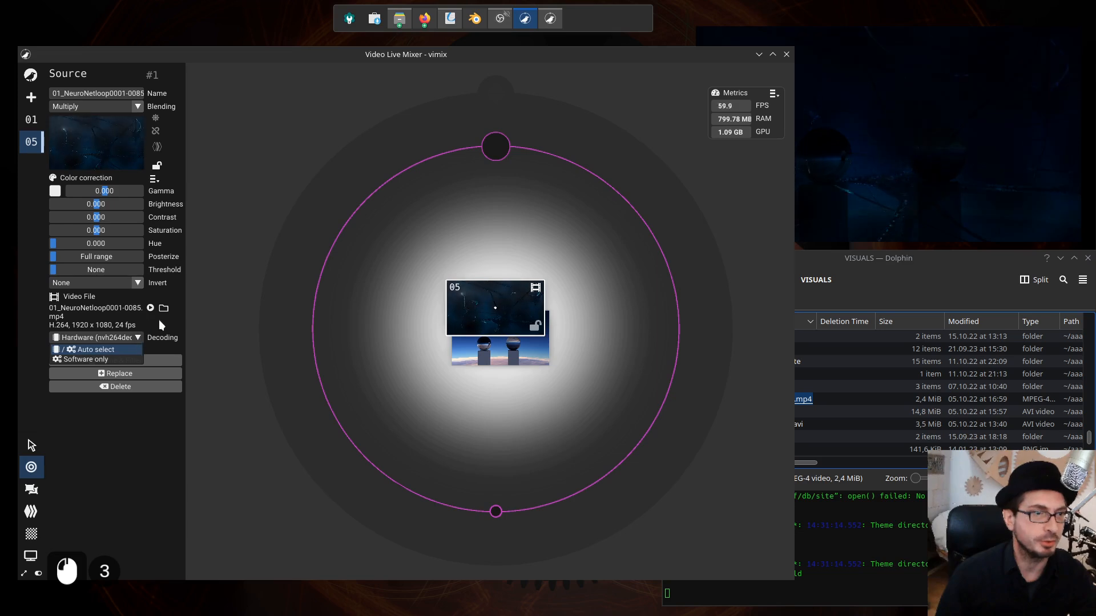
click(173, 324)
- Move the video source up and clear of the image source, and clone it
drag(514, 308, 485, 276)
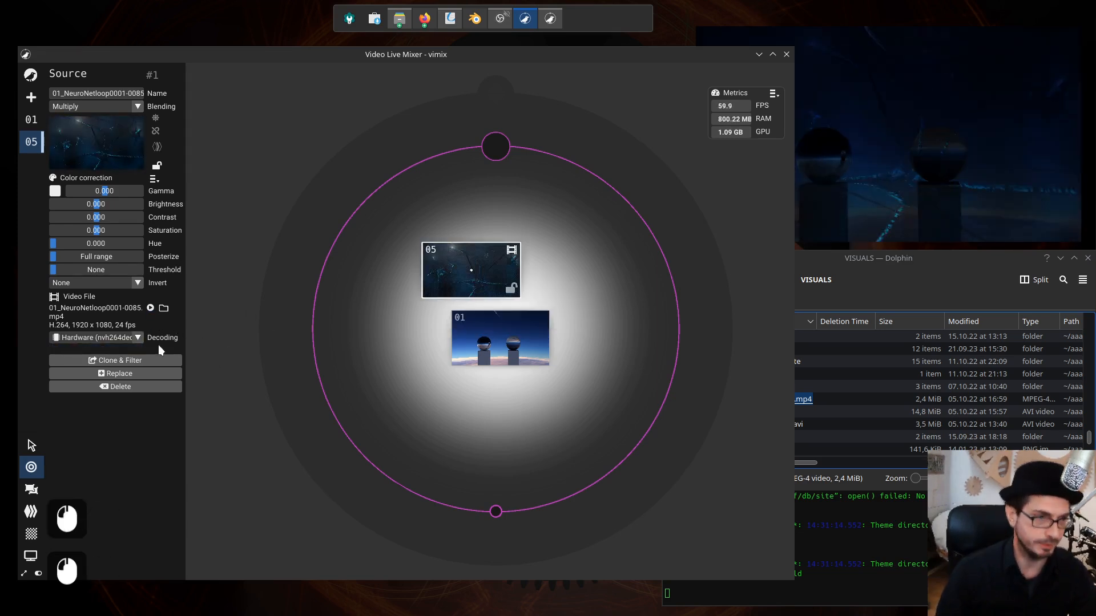
click(143, 361)
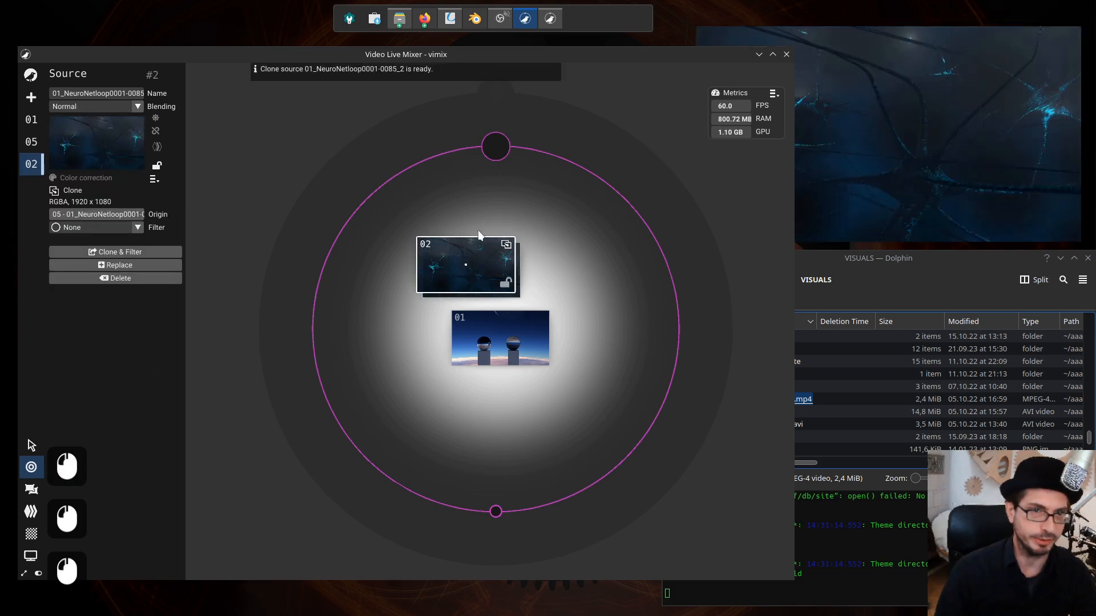
- Place the clone just above the image source near the circle's centre and move the original video source outside the circle
click(463, 266)
drag(477, 264, 439, 190)
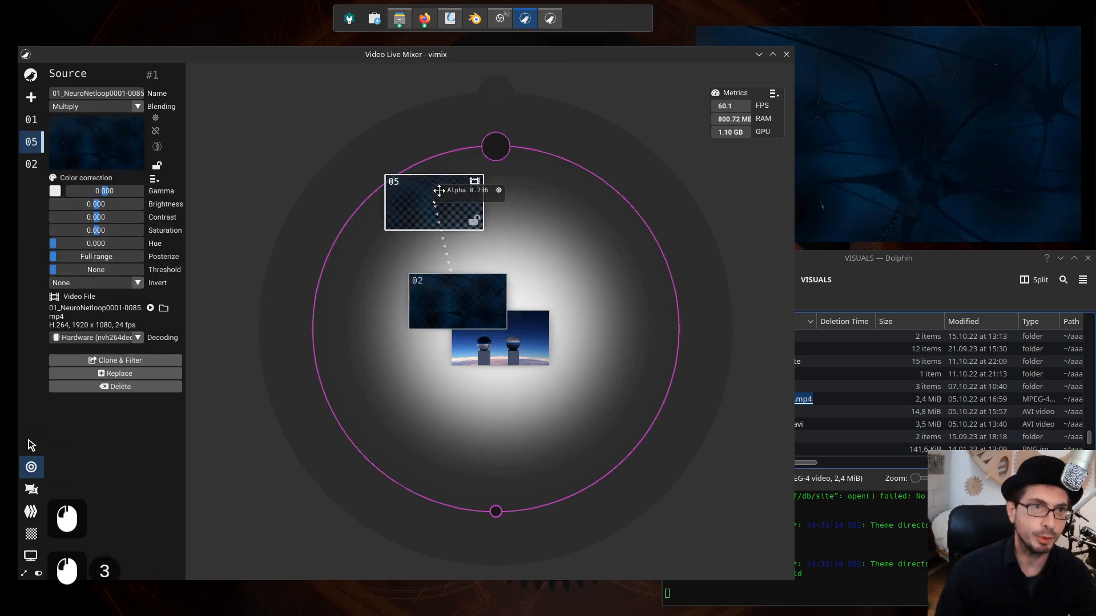
drag(470, 302, 499, 275)
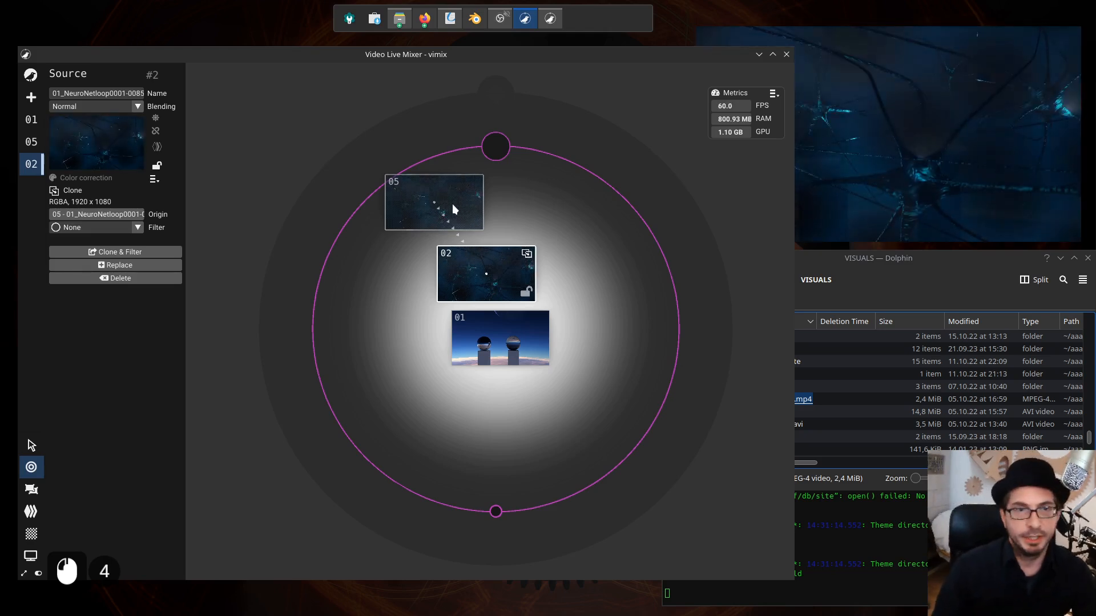
mouse_move(482, 269)
mouse_down()
mouse_move(487, 261)
mouse_move(493, 270)
mouse_up()
drag(447, 207, 310, 104)
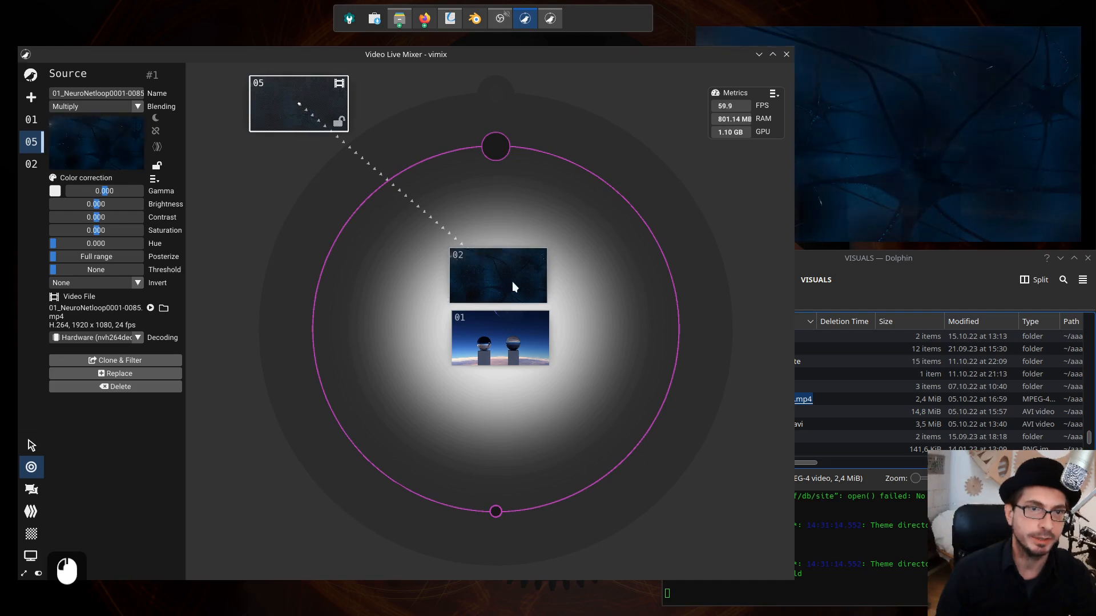
mouse_move(303, 109)
mouse_down()
mouse_move(363, 164)
mouse_move(310, 122)
mouse_move(321, 134)
mouse_move(299, 117)
mouse_move(379, 165)
mouse_move(289, 111)
mouse_move(297, 123)
mouse_up()
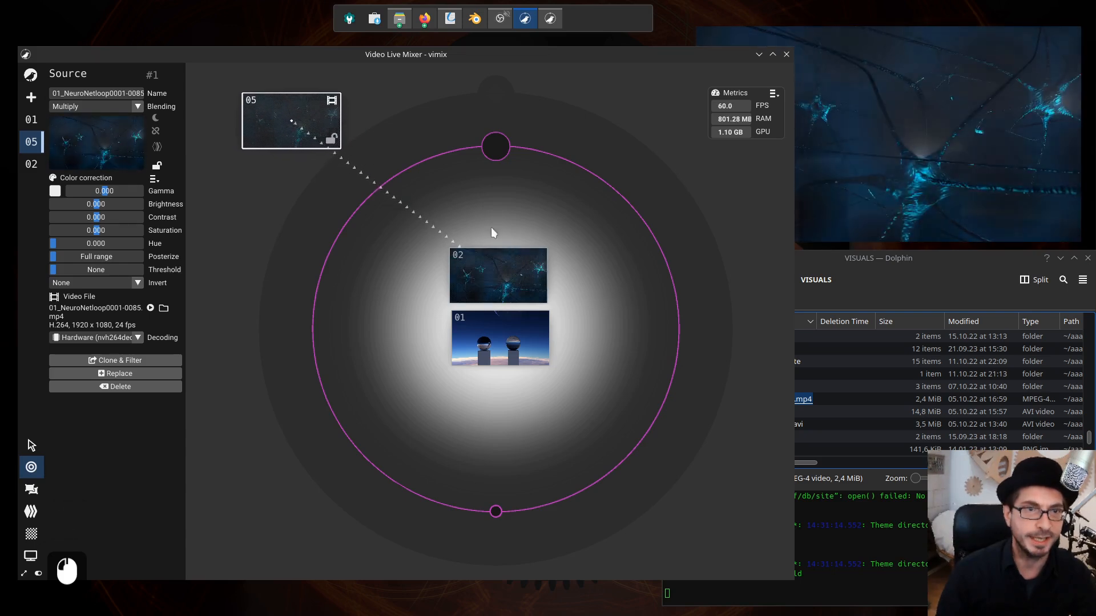
- Move the clone toward the centre of the mixing circle so that it overlaps the upper part of the image source
click(507, 275)
mouse_move(506, 276)
mouse_down()
mouse_move(497, 261)
mouse_move(497, 288)
mouse_move(509, 282)
mouse_move(379, 198)
mouse_move(508, 297)
mouse_up()
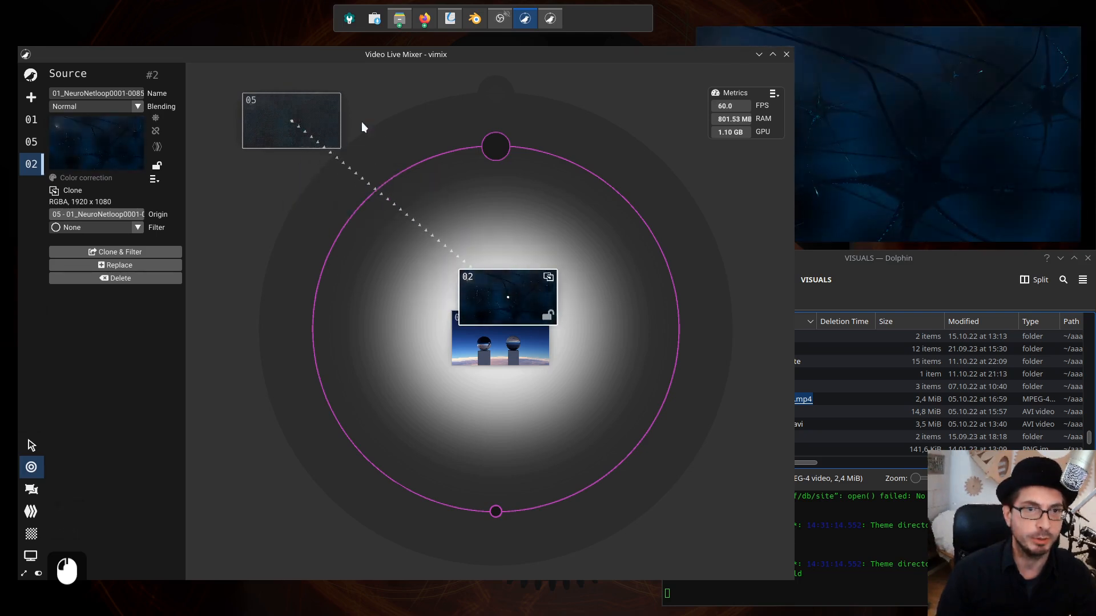
click(518, 303)
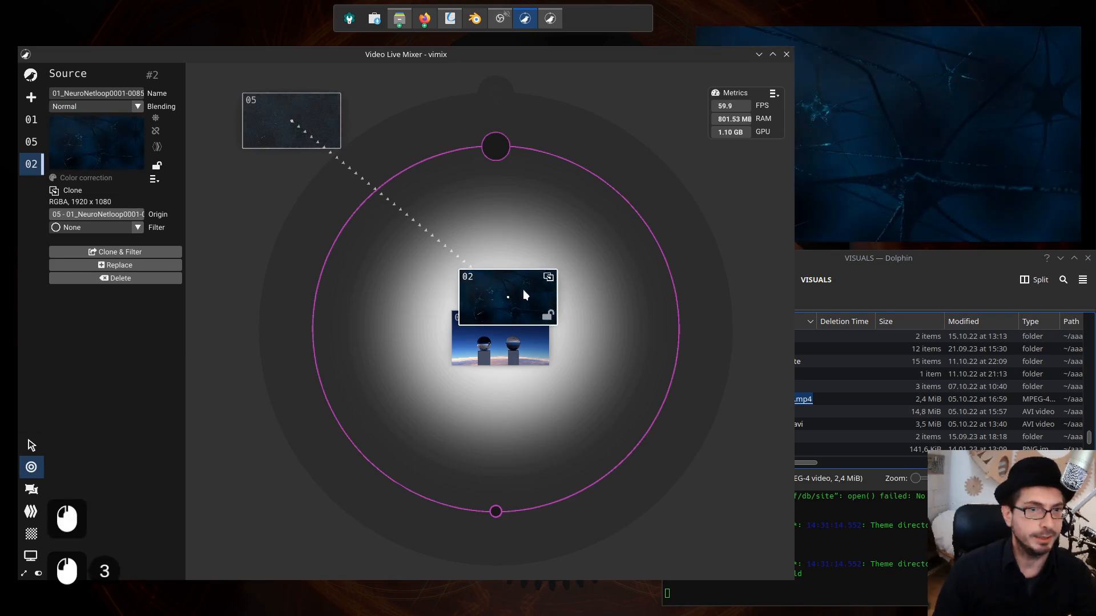
click(314, 119)
drag(506, 297, 503, 296)
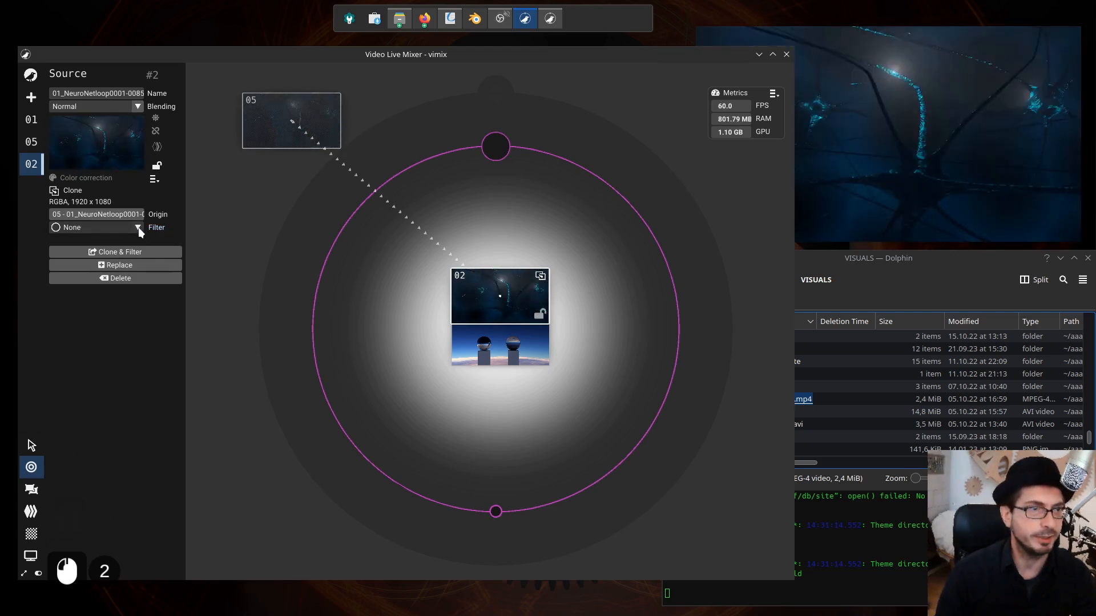
- Apply the Delay filter to the clone and set its delay to 0.41 s
click(138, 228)
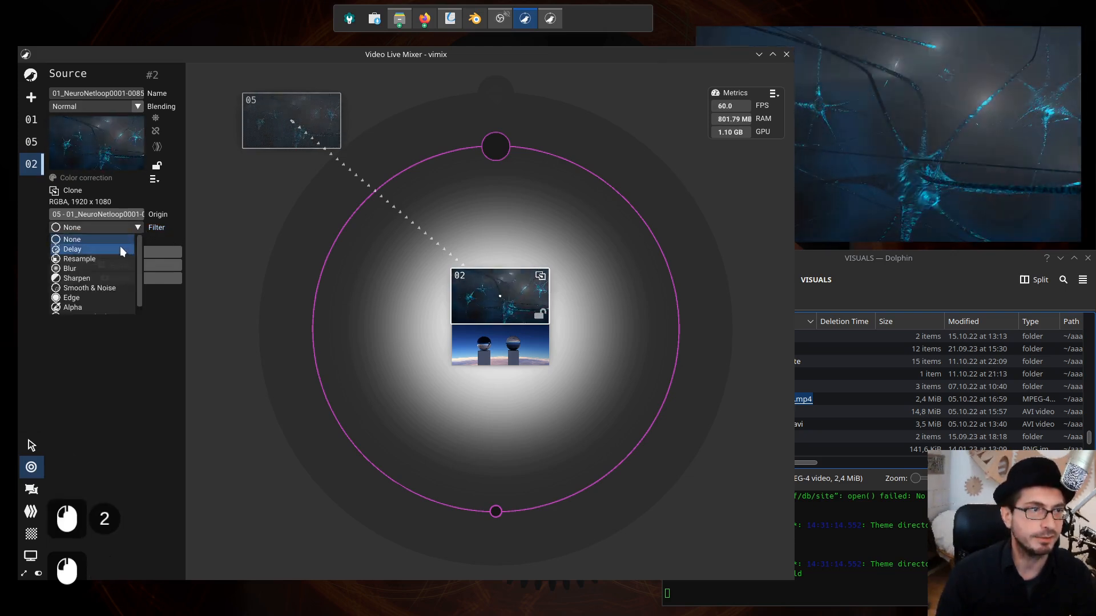
click(123, 250)
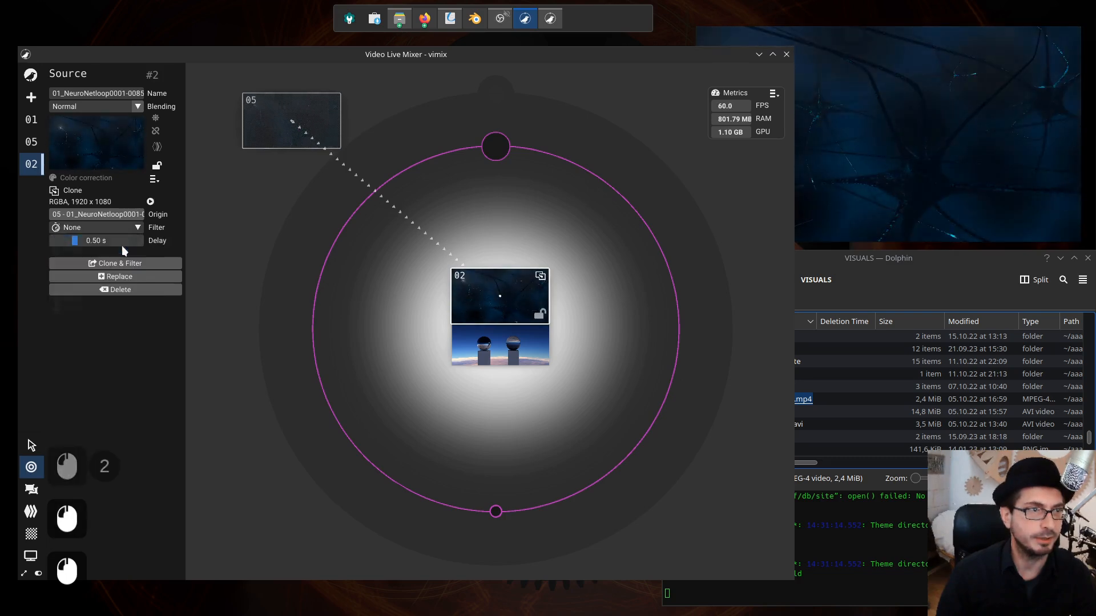
click(75, 243)
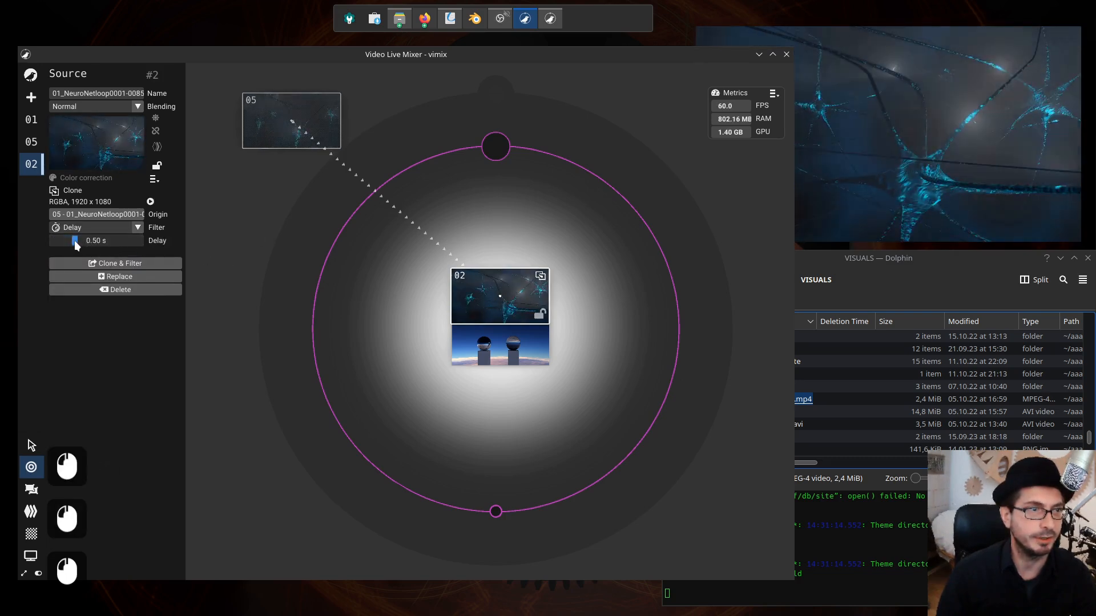
drag(100, 244, 70, 242)
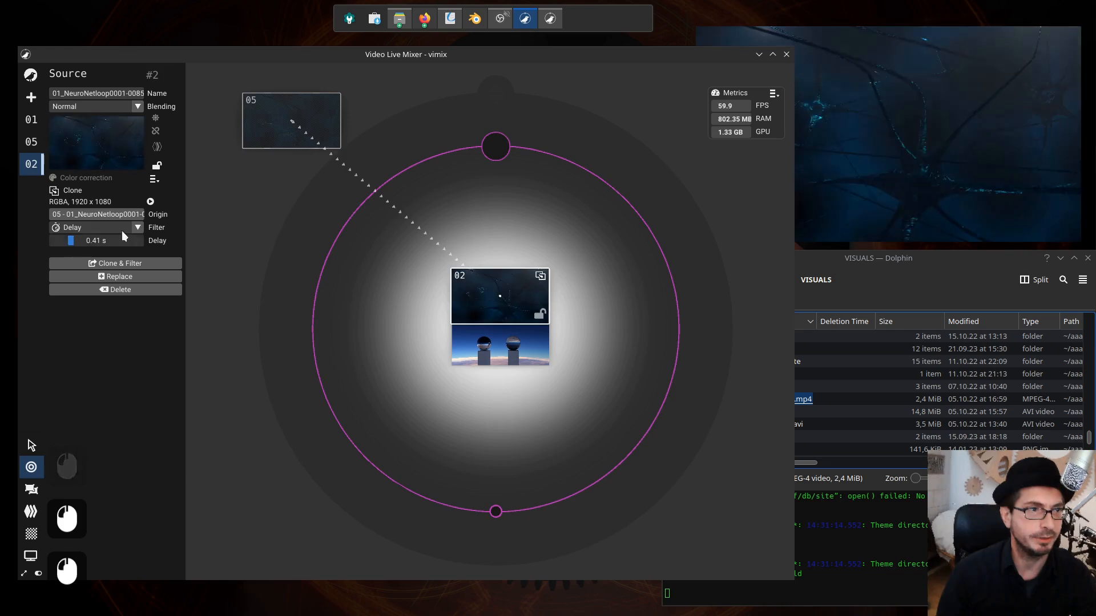
- Try the Sharpen filter on the clone and change its filter to Edge
click(138, 229)
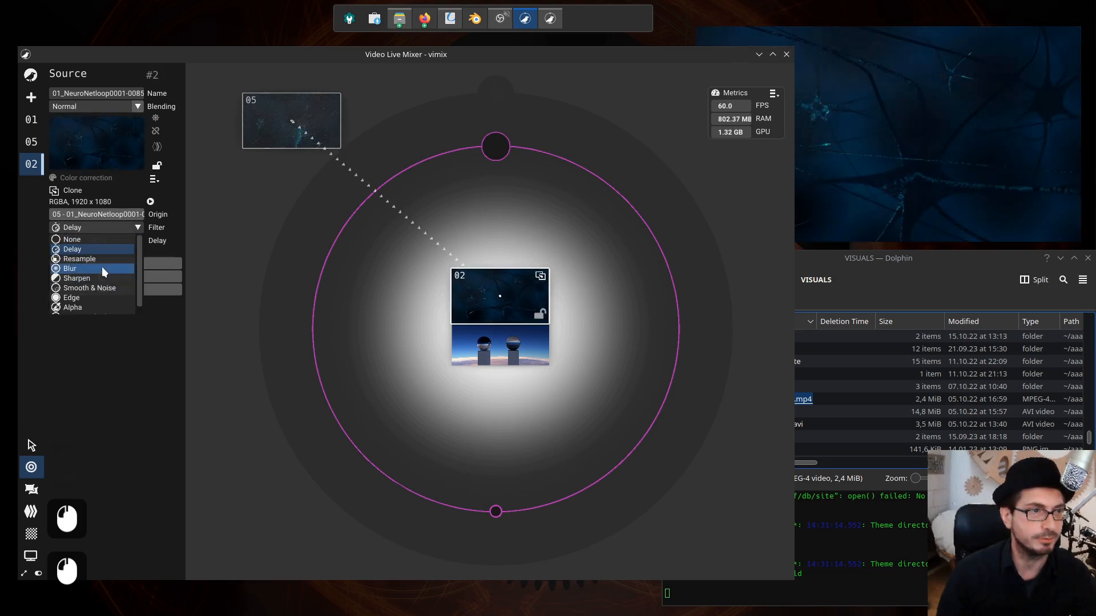
click(139, 229)
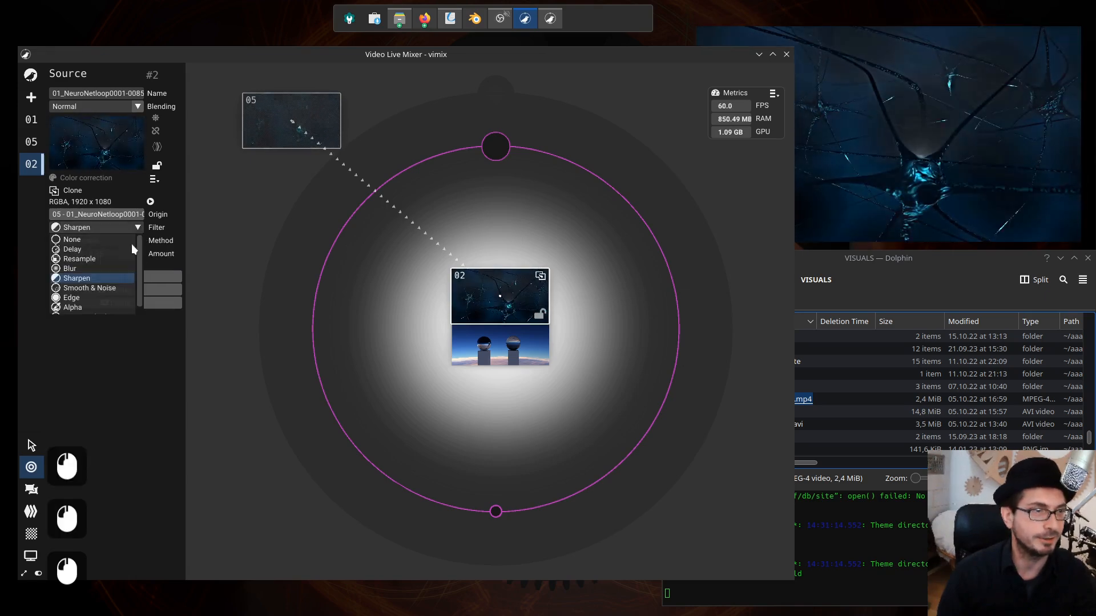
click(124, 290)
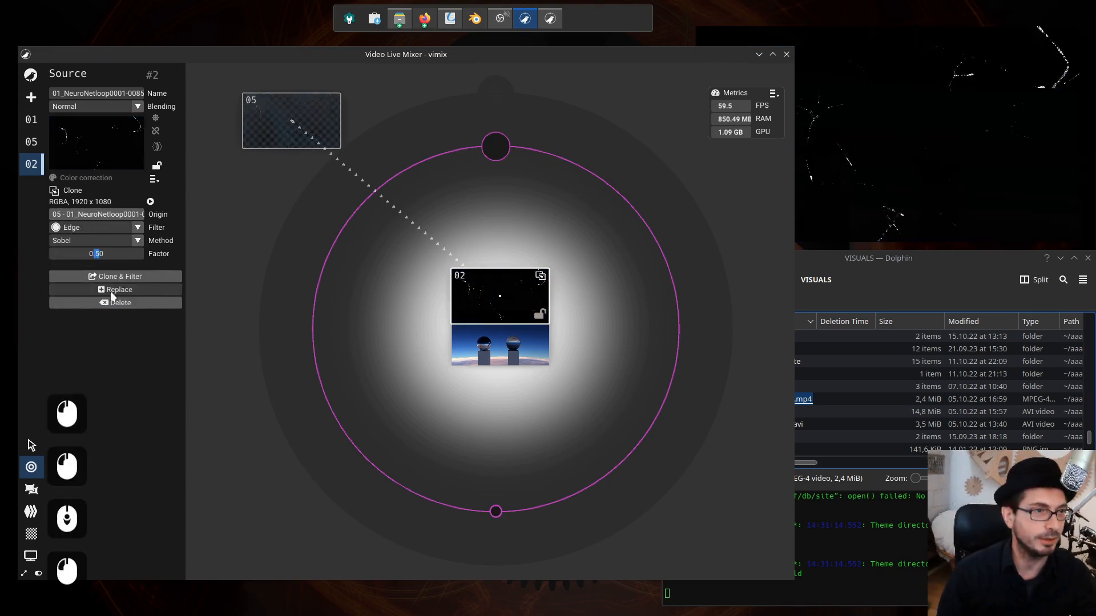
- Nudge the clone up from the image source and set its Edge filter to the Freichen method with a factor of 0.78
drag(511, 306, 497, 298)
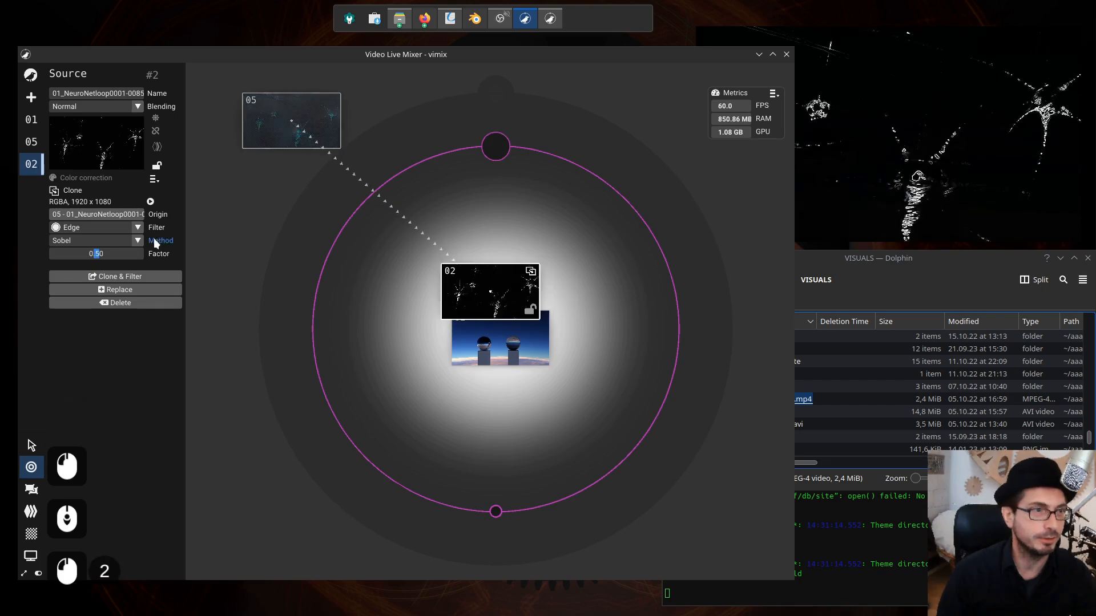
click(138, 242)
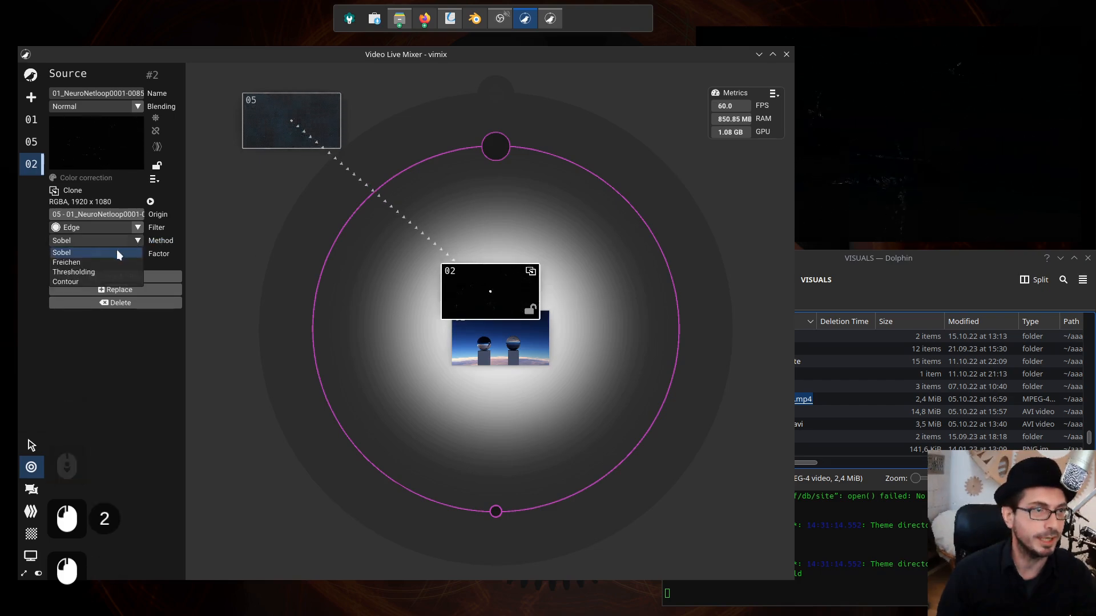
click(111, 264)
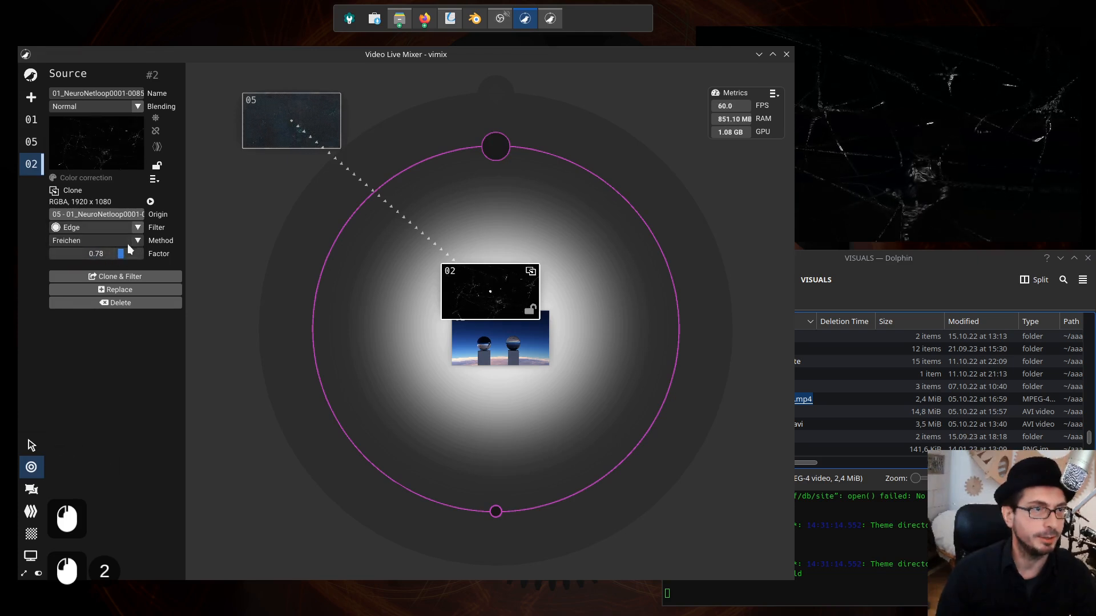
- Change the clone's filter to Custom shader and shift the clone around just above the image source
click(138, 229)
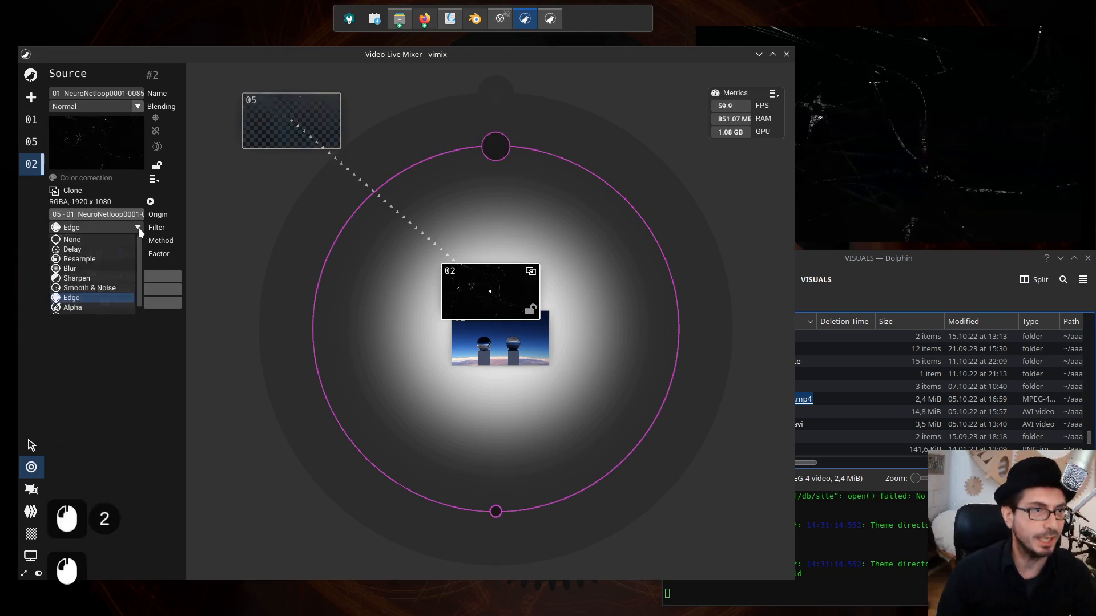
scroll(121, 278, down, 1)
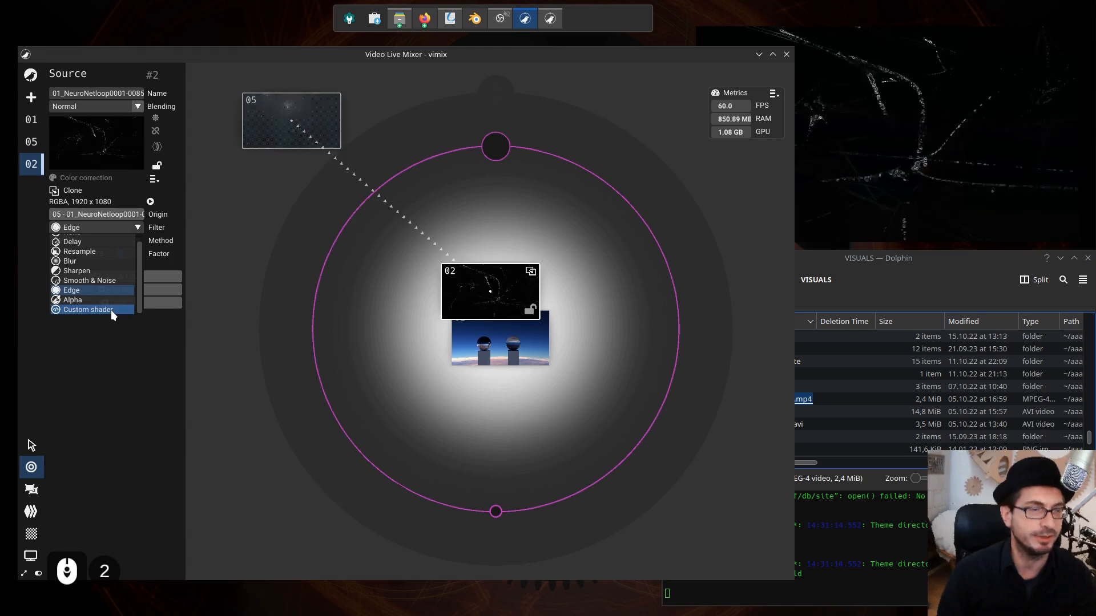
click(88, 309)
drag(507, 294, 497, 293)
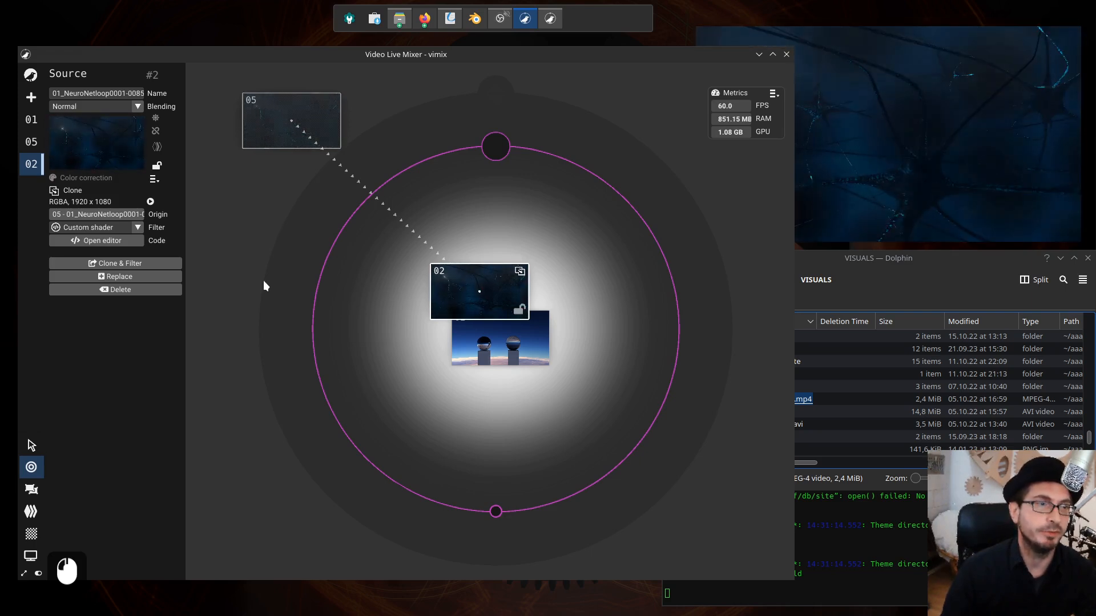
drag(486, 294, 507, 295)
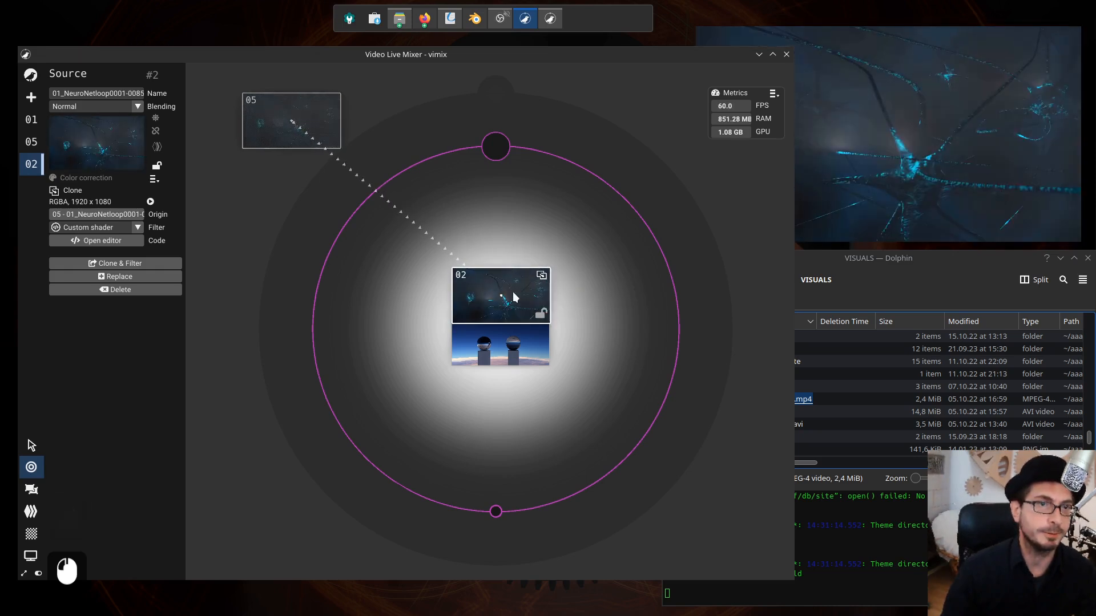
drag(536, 287, 518, 275)
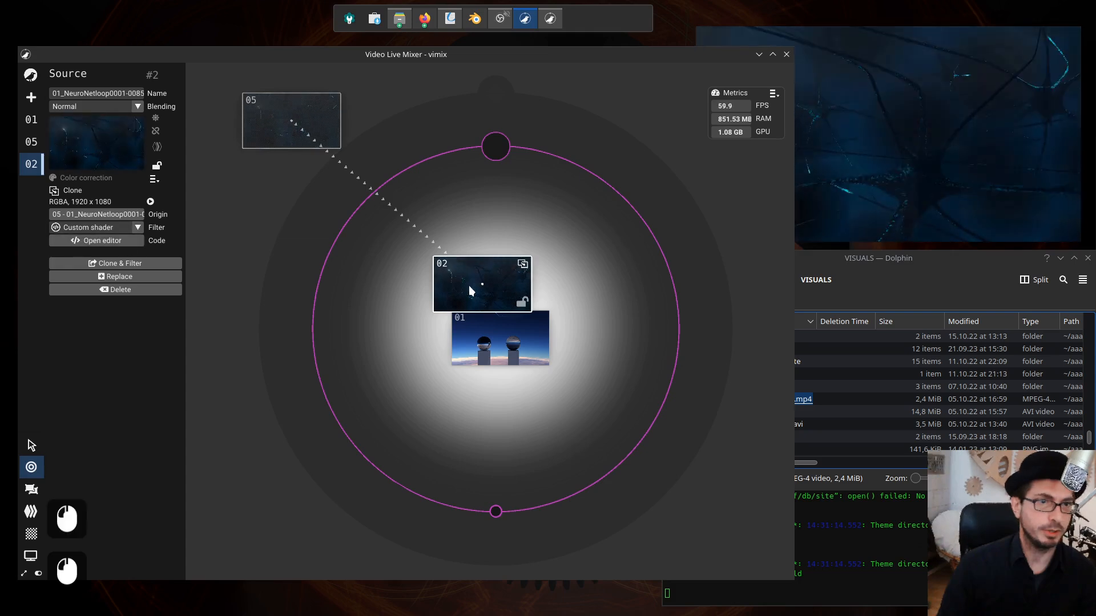
- Bring the original video source back into the circle just above the image source and delete the clone
drag(482, 284, 268, 218)
click(297, 120)
mouse_move(297, 120)
mouse_down()
mouse_move(367, 134)
mouse_move(361, 124)
mouse_move(497, 259)
mouse_move(503, 248)
mouse_up()
click(250, 220)
key(Delete)
- Set the original video source's blending mode to Screen
click(380, 124)
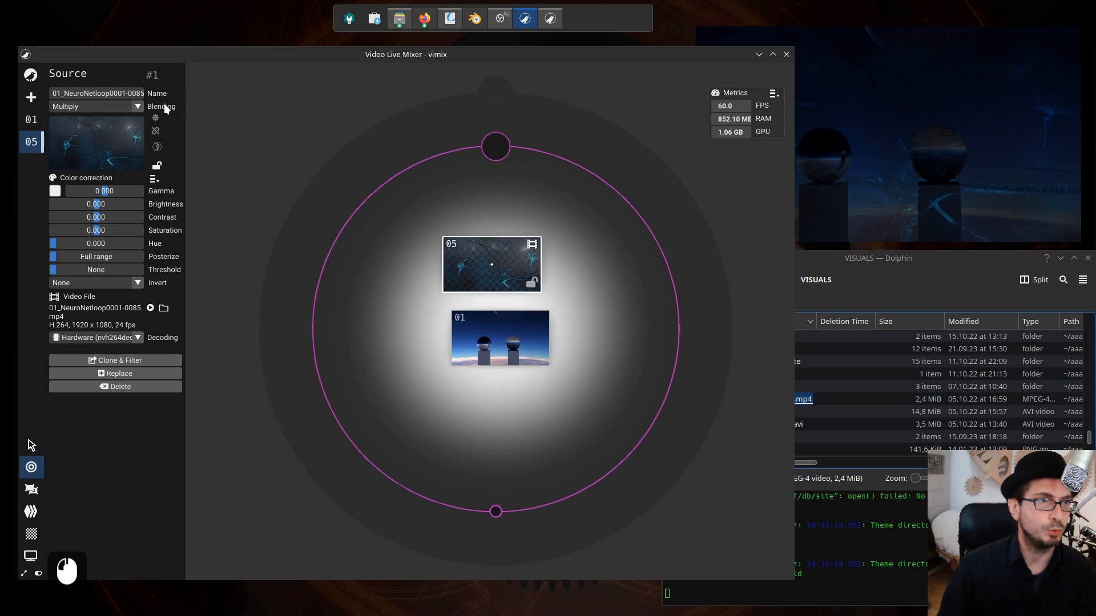
click(137, 106)
click(69, 132)
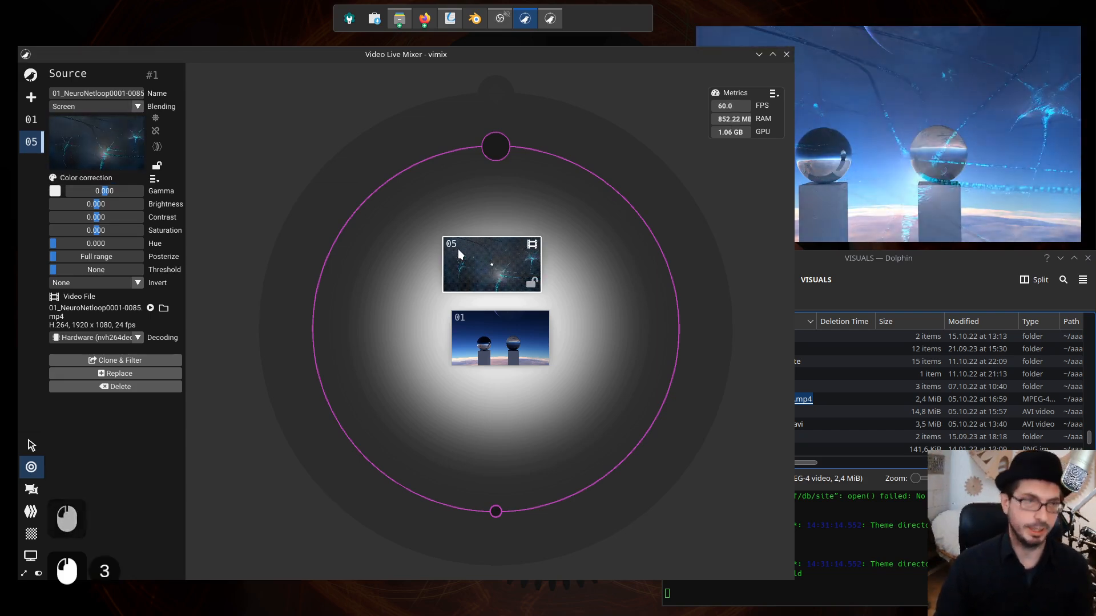
- Open the Player window and move it down to uncover the sources in the mixing circle
click(31, 75)
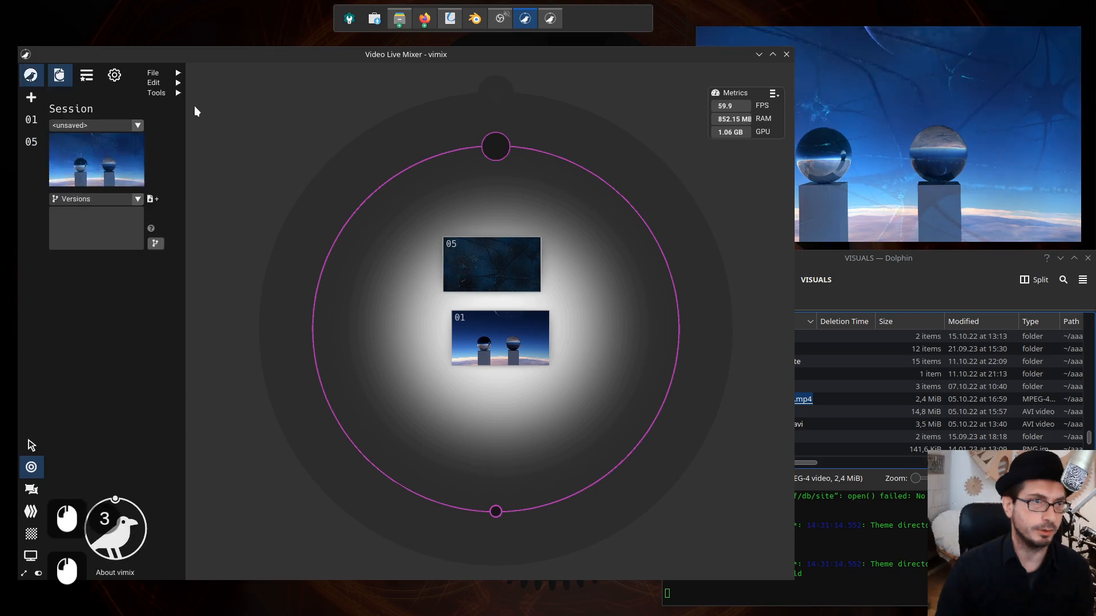
mouse_move(166, 98)
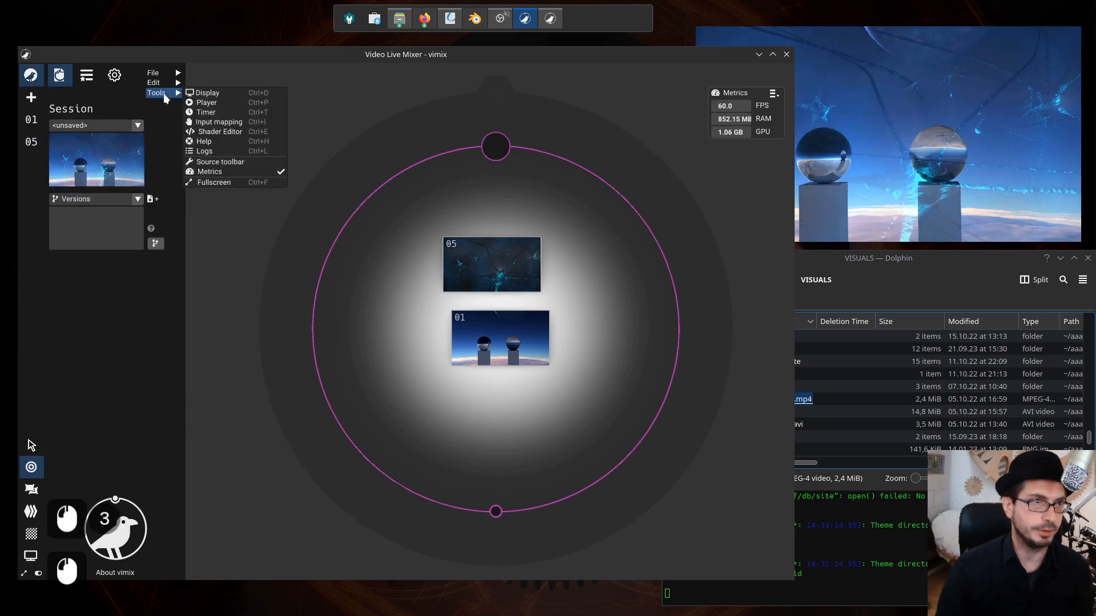
click(227, 103)
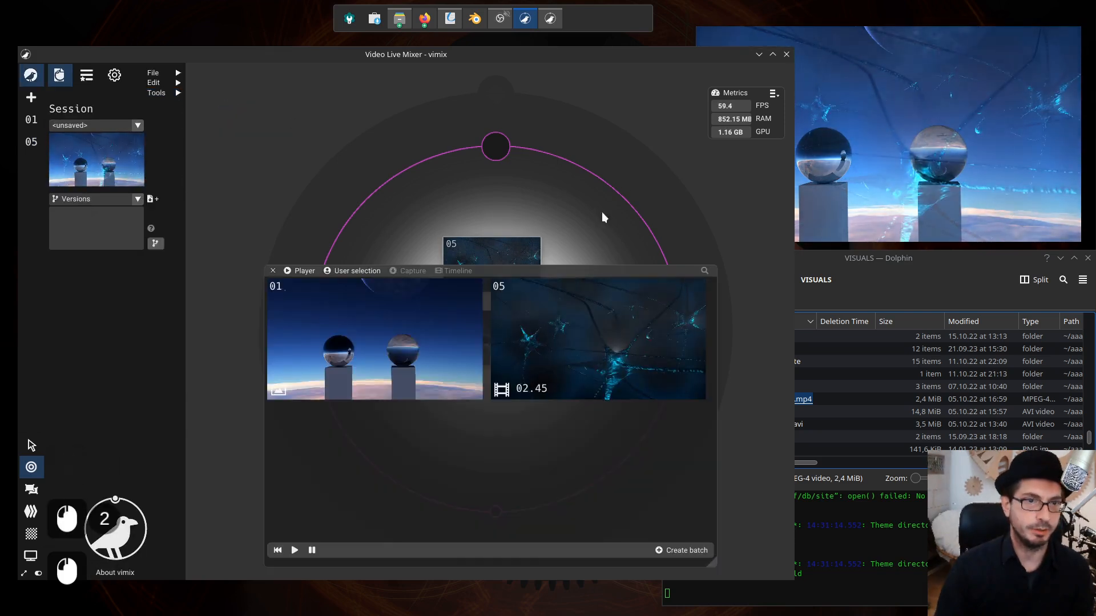
drag(553, 268, 625, 349)
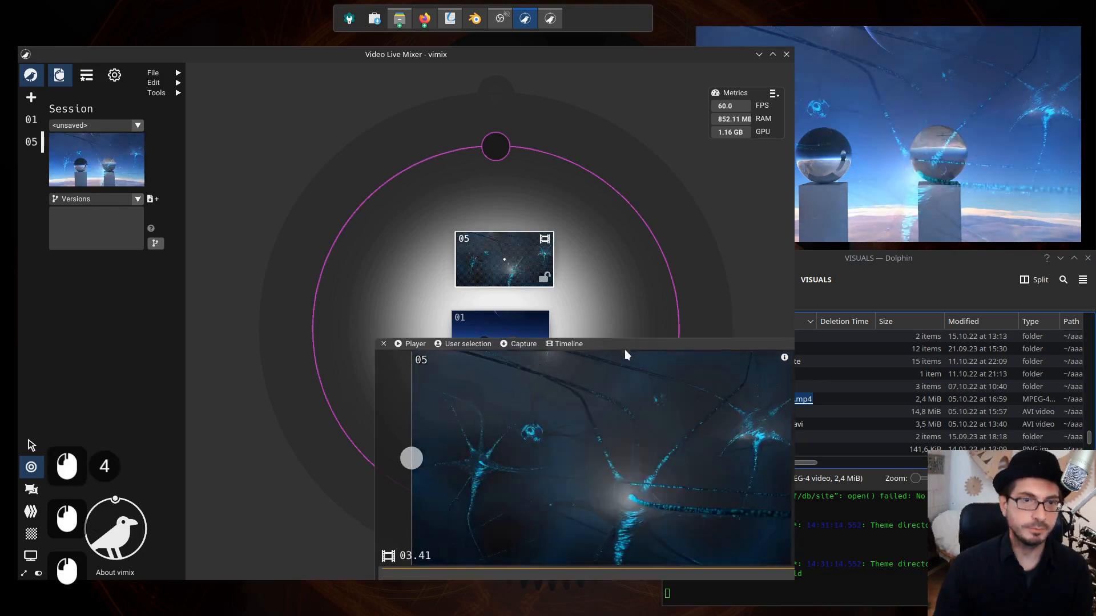
- Show the image source and then the video source in the Player, then centre the Player window over the circle and enlarge it
click(480, 328)
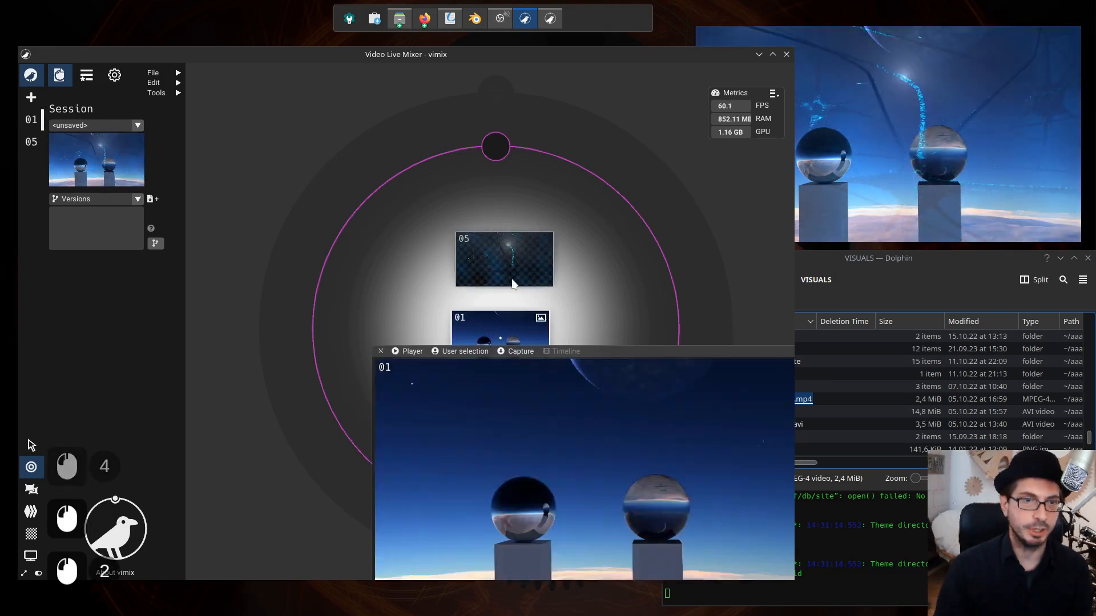
click(513, 249)
drag(635, 350, 535, 200)
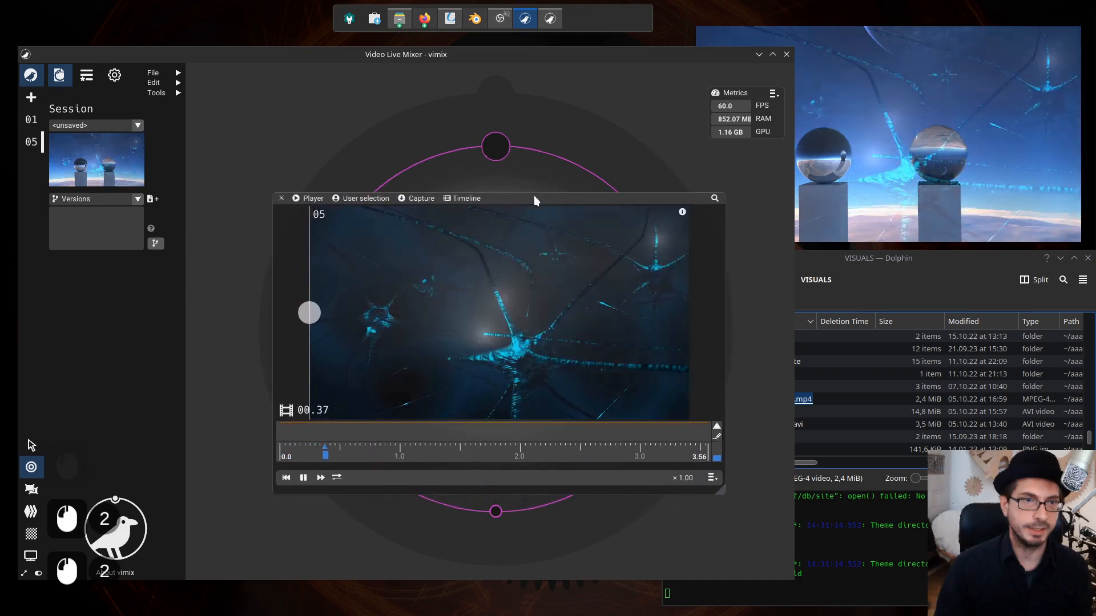
drag(723, 491, 760, 508)
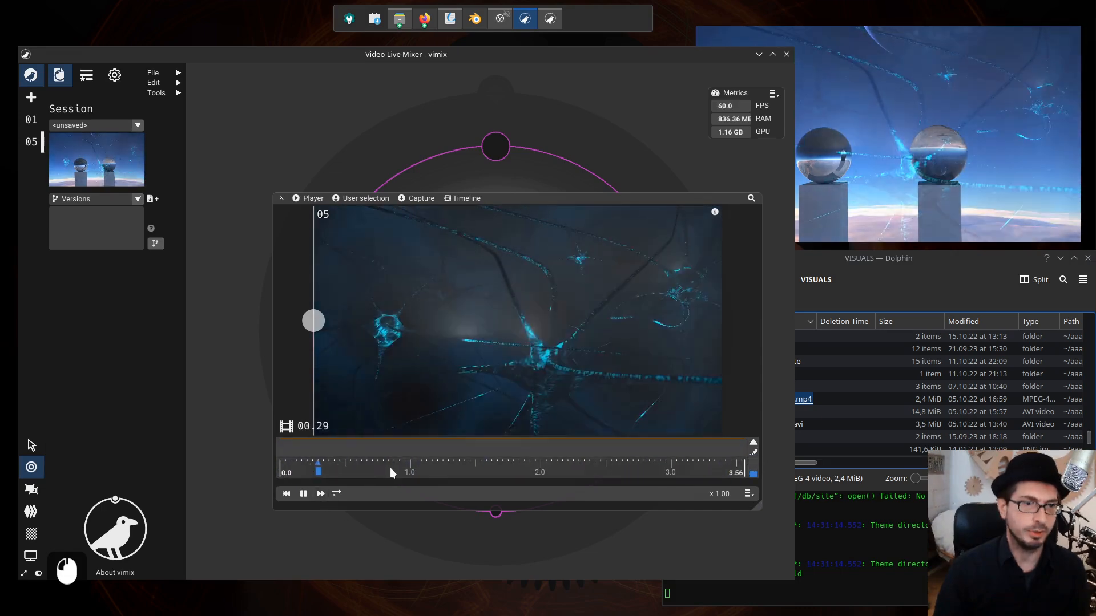
- Try the video's bounce and stop-at-end playback modes, then return it to looping and resume playback
click(334, 497)
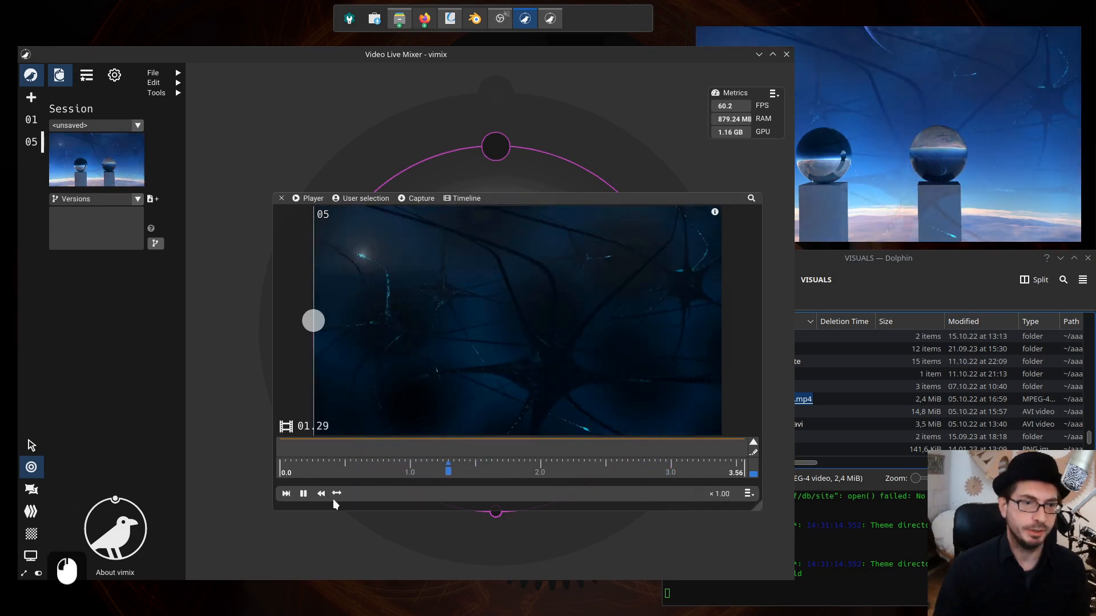
click(339, 494)
click(338, 495)
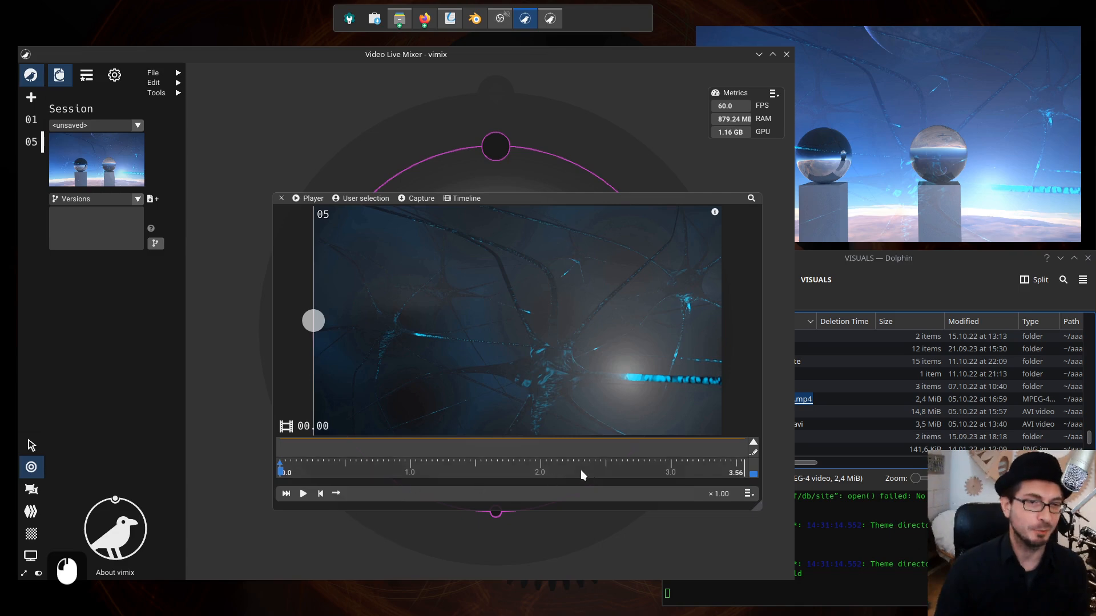
click(337, 495)
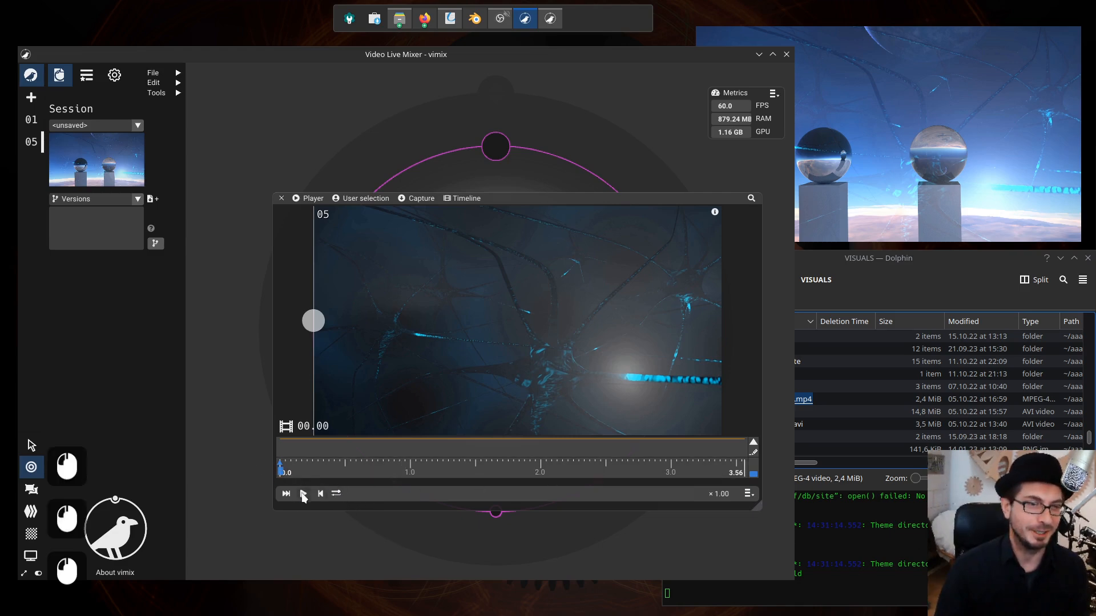
click(303, 494)
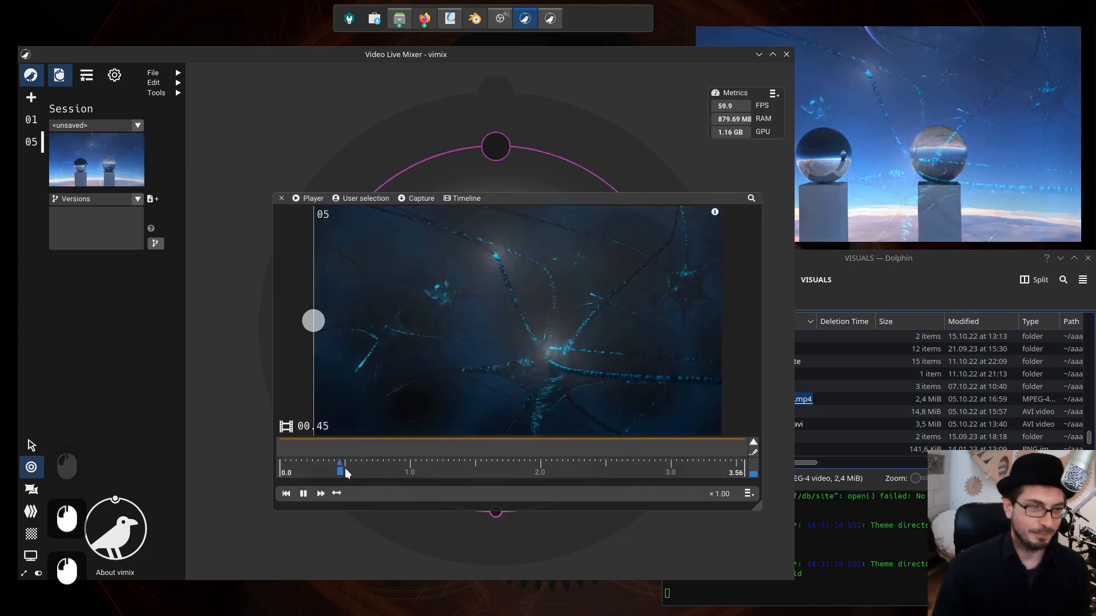
click(337, 495)
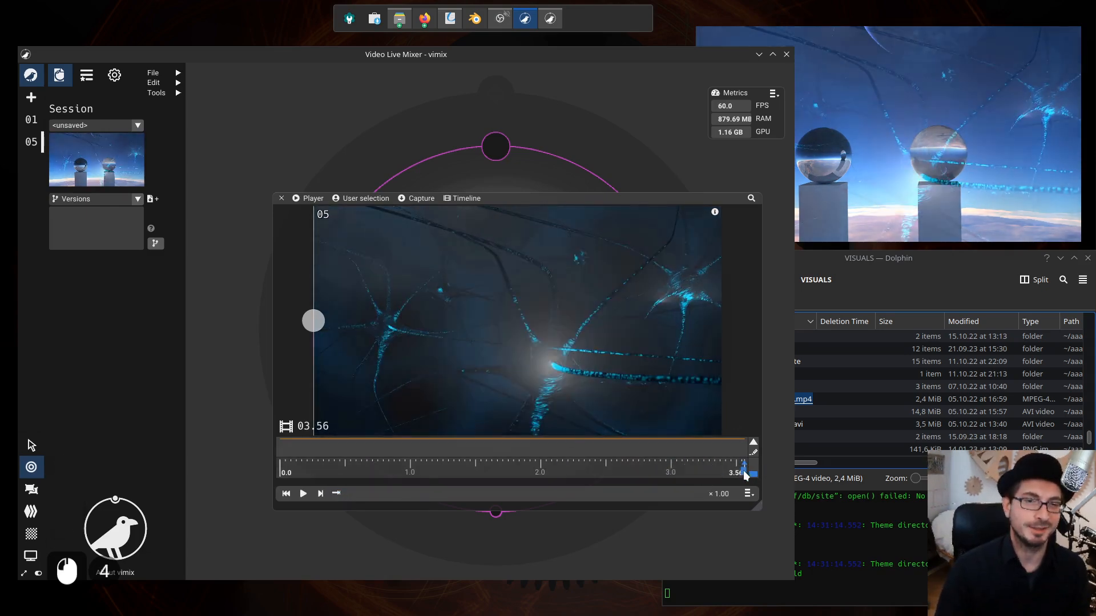
double_click(336, 493)
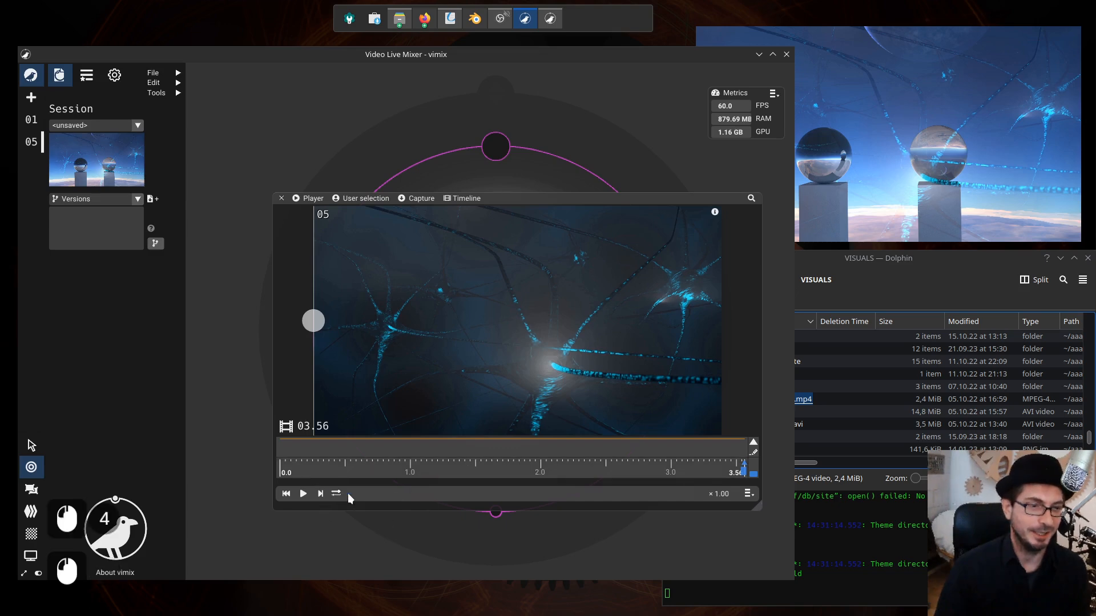
click(304, 494)
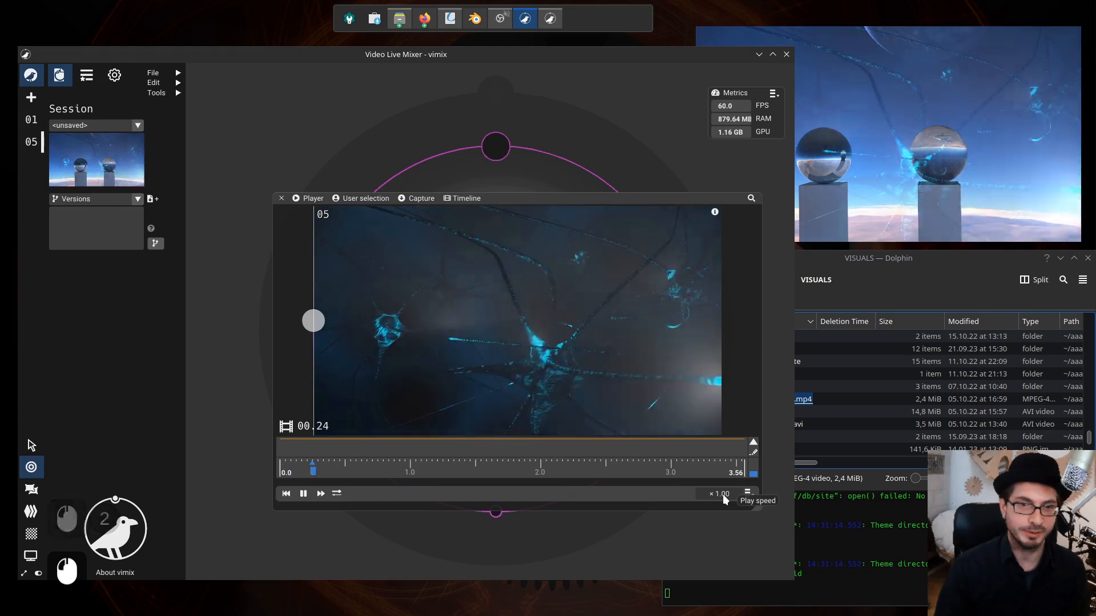
- Set the video's play speed to 0.65
drag(722, 496, 714, 497)
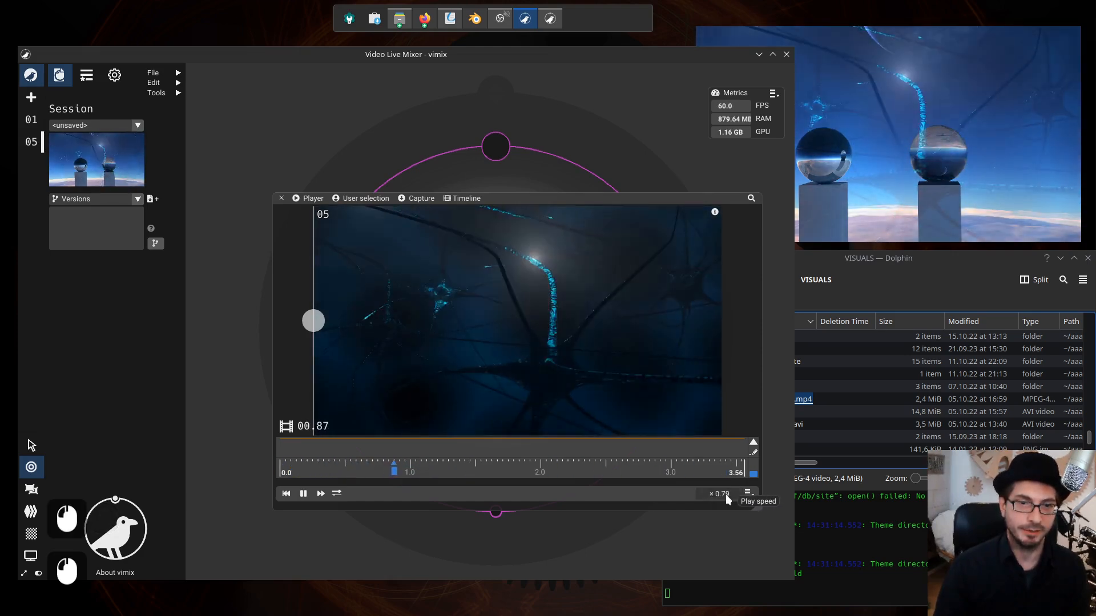
double_click(722, 494)
text(0)
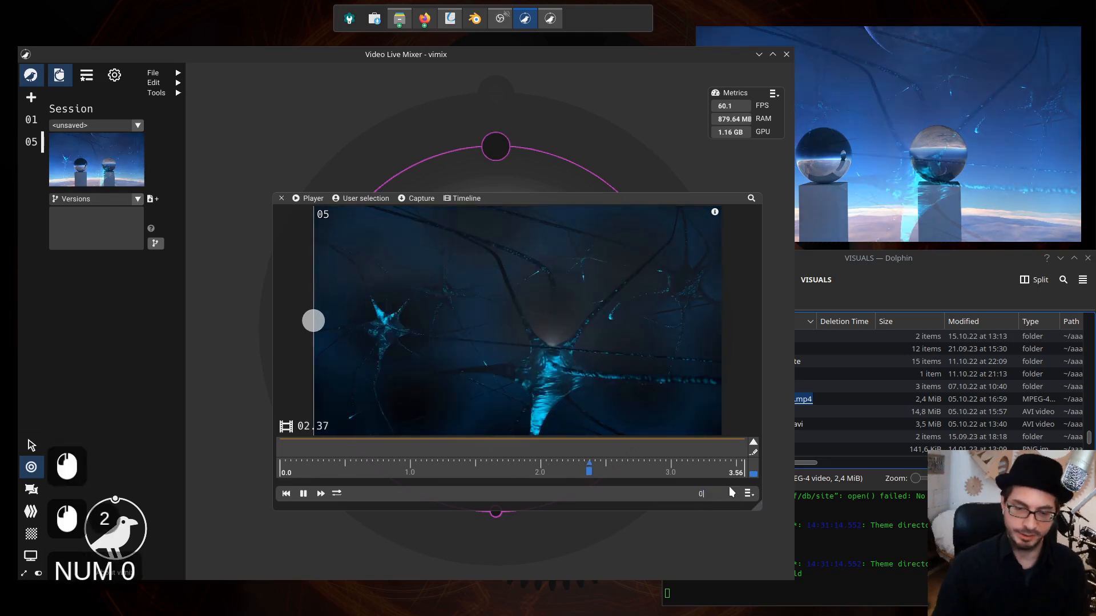
text(.65)
key(KP_Enter)
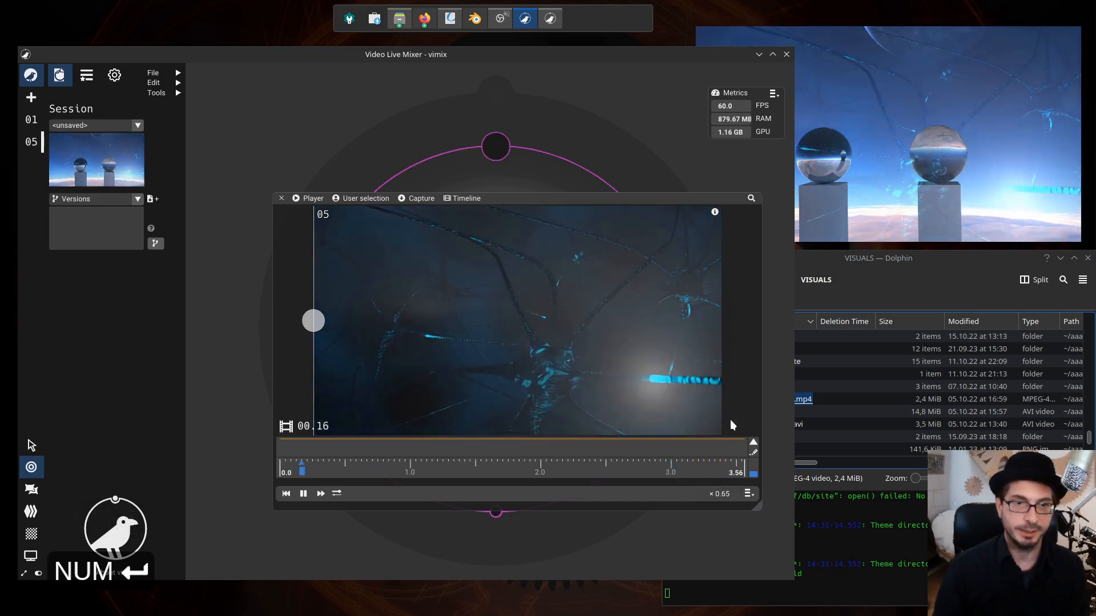
- Pause and resume the video in the Player, then restart it from the beginning several times
click(302, 494)
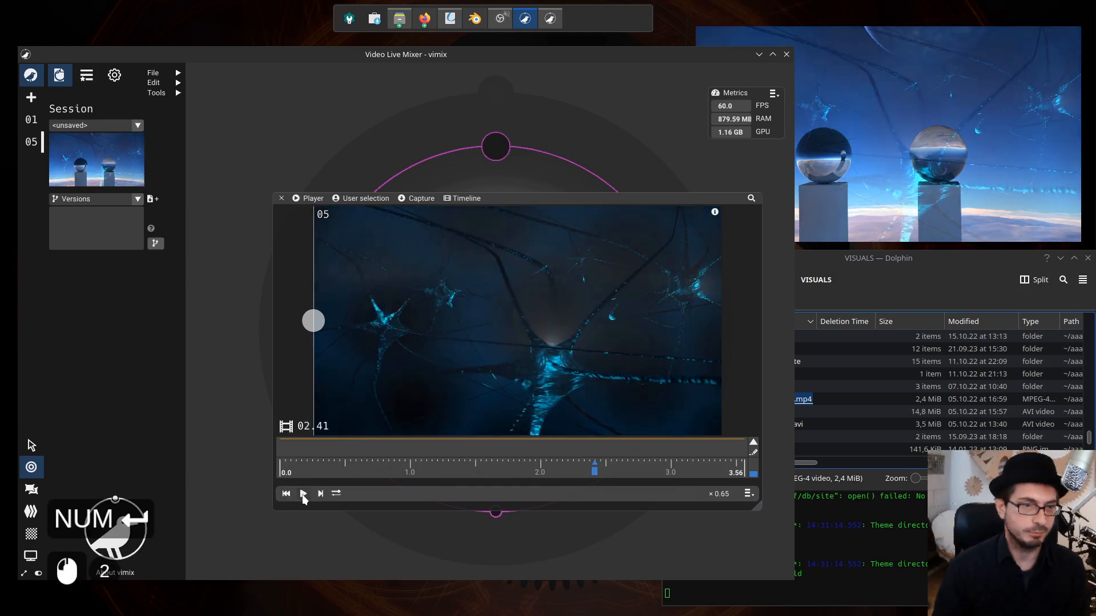
click(303, 494)
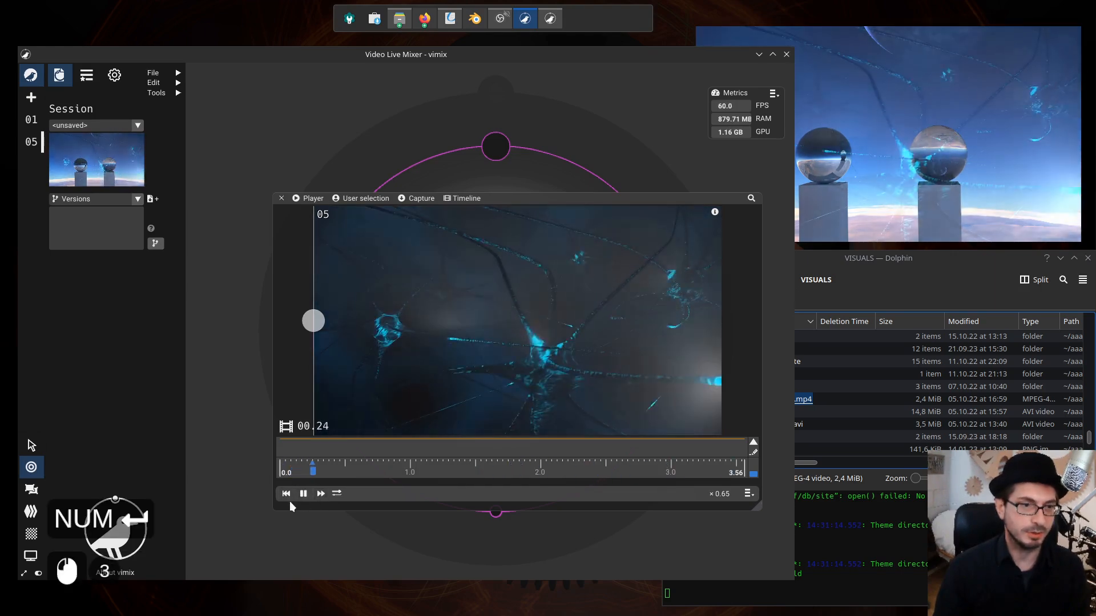
click(286, 494)
click(286, 494)
click(285, 494)
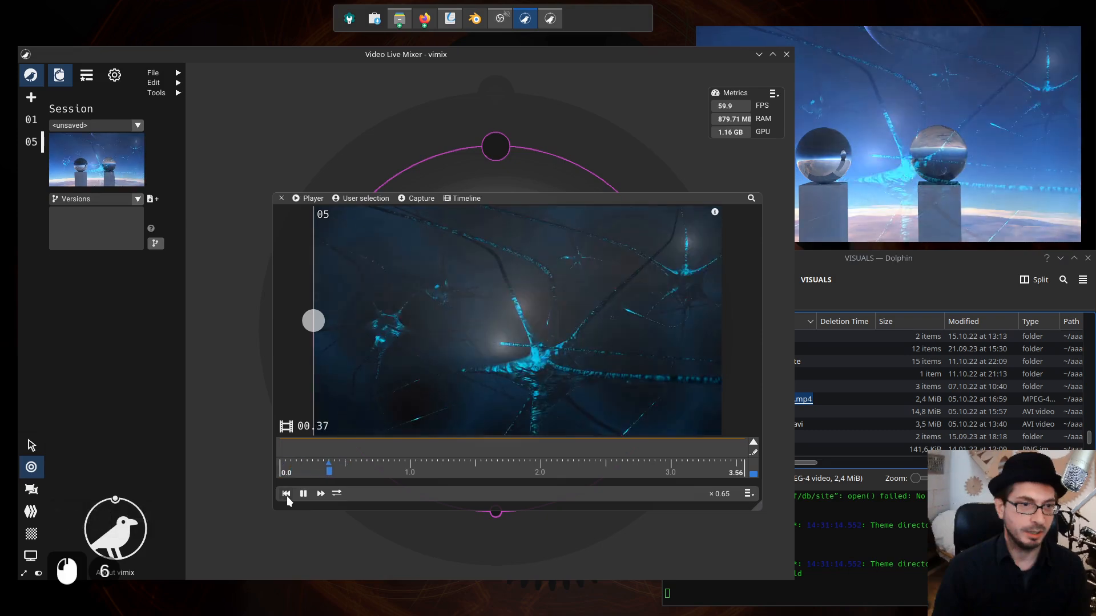
click(287, 494)
click(286, 494)
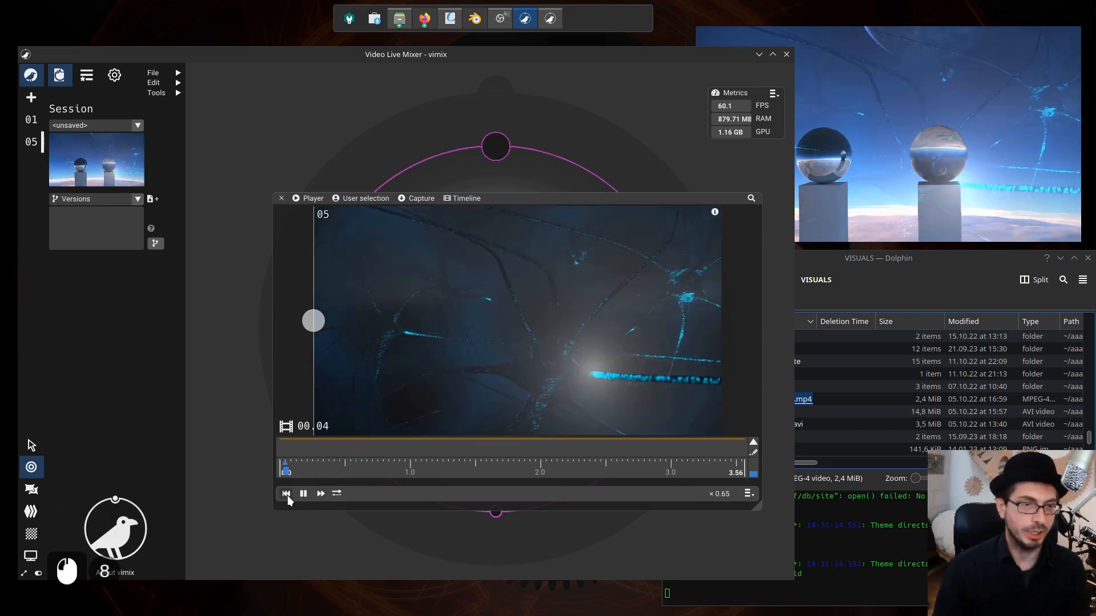
click(287, 494)
- Jump forward through the playing video several times, then return to its beginning
click(320, 494)
click(320, 494)
click(320, 494)
click(320, 494)
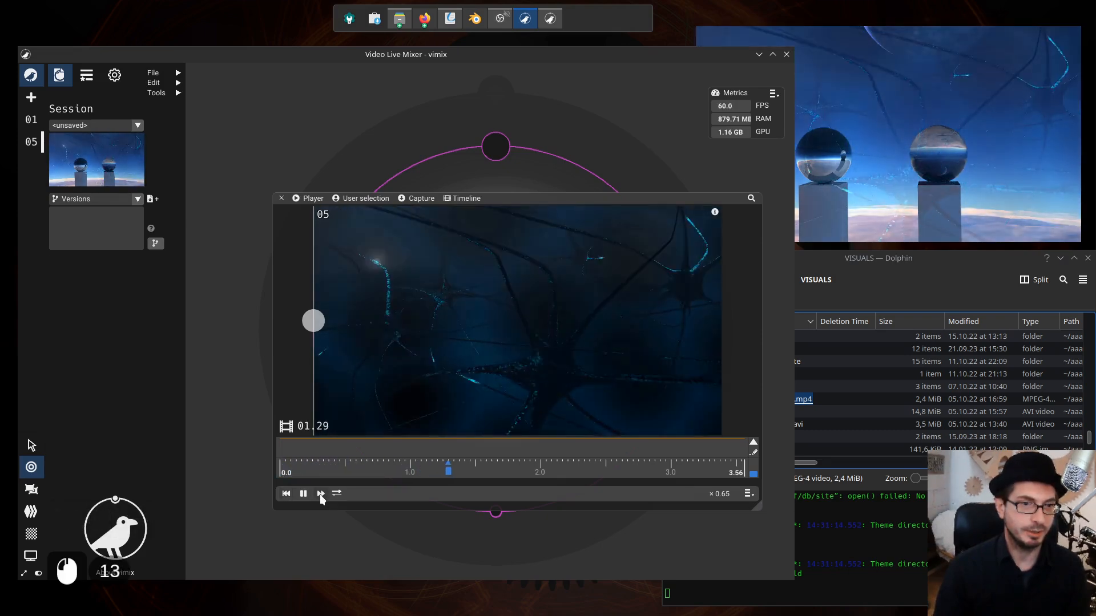
click(320, 494)
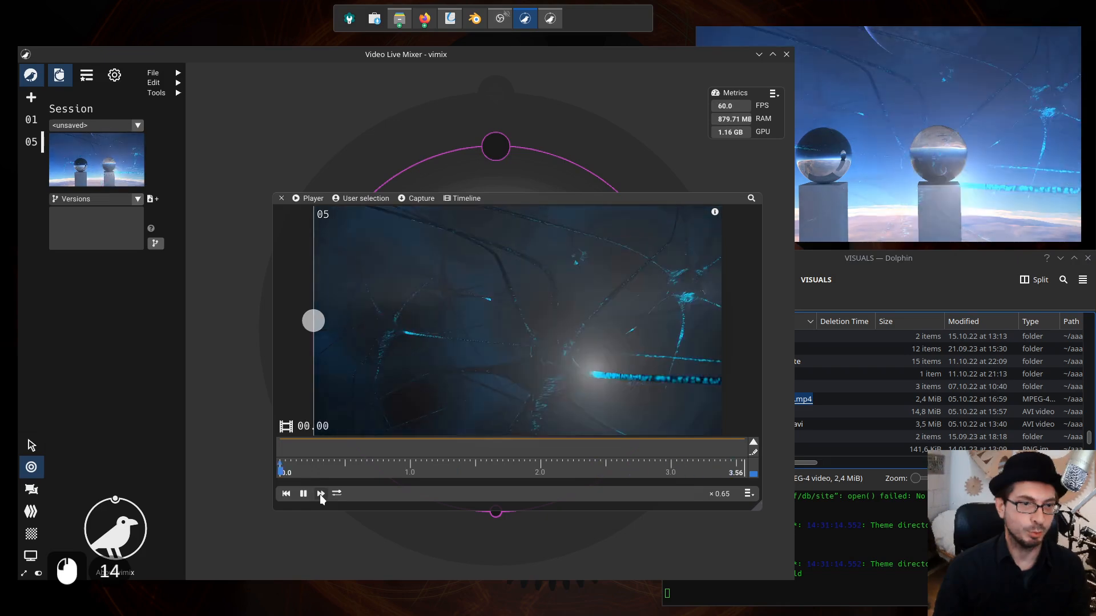
click(320, 494)
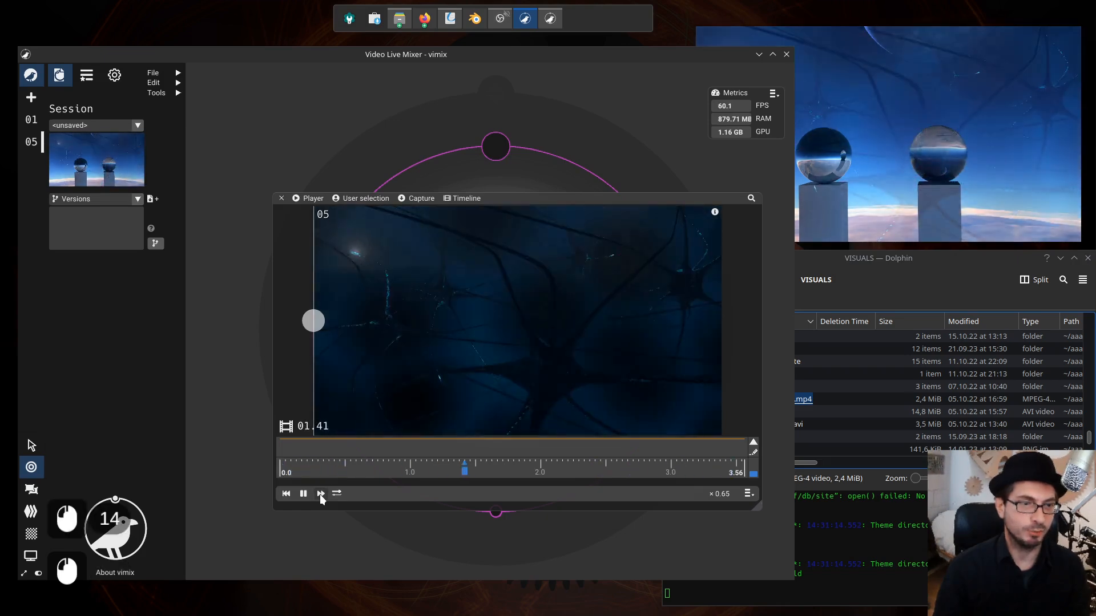
click(287, 494)
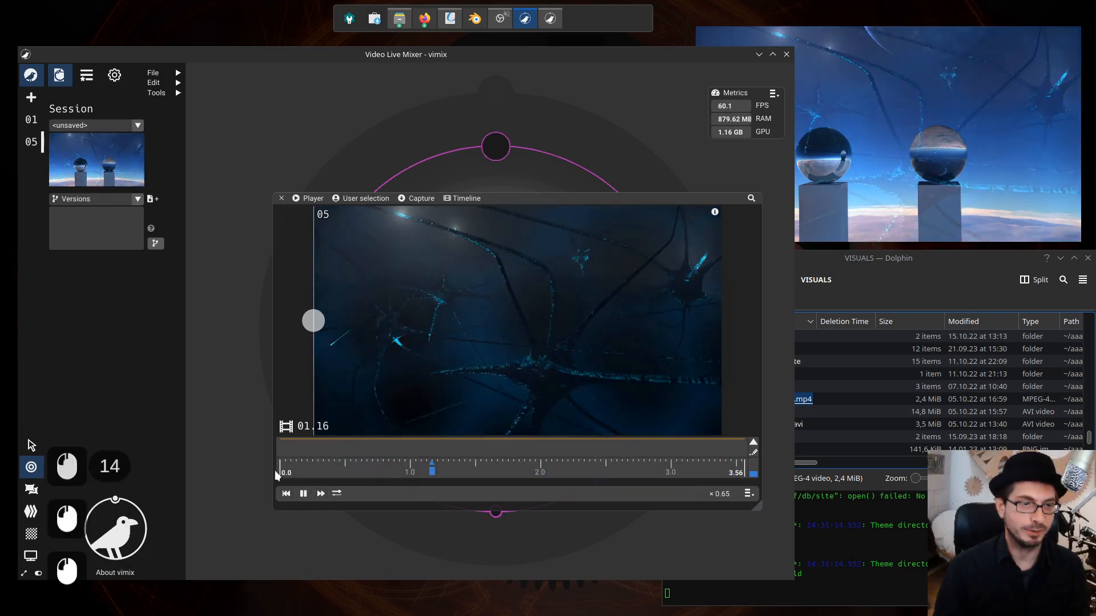
- Draw a fade-in at the start and a fade-out at the end of the video's timeline with the freehand fading tools
click(754, 444)
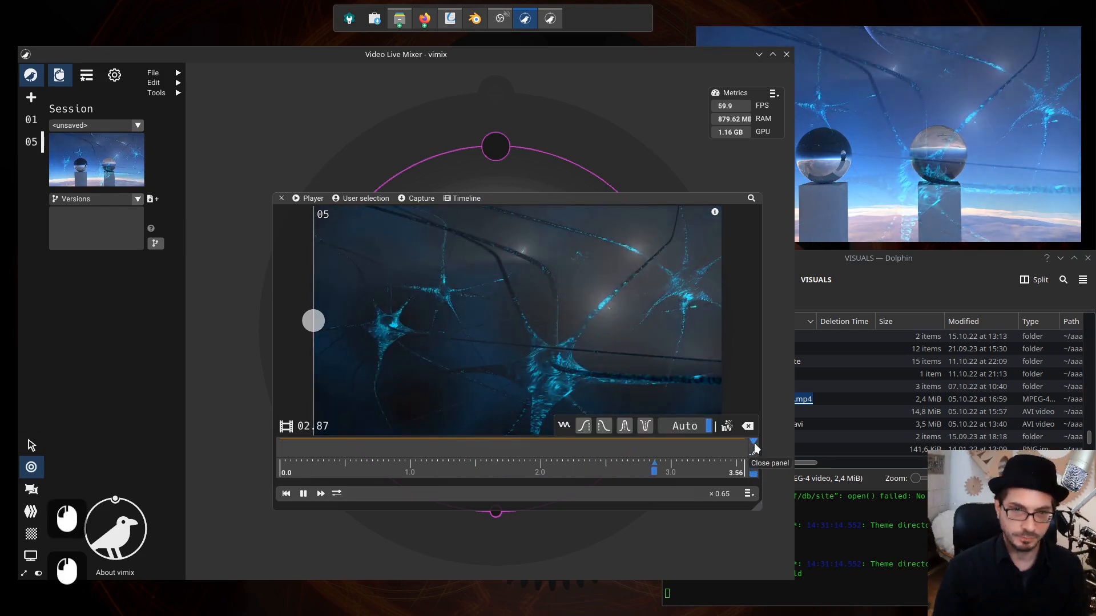
click(748, 428)
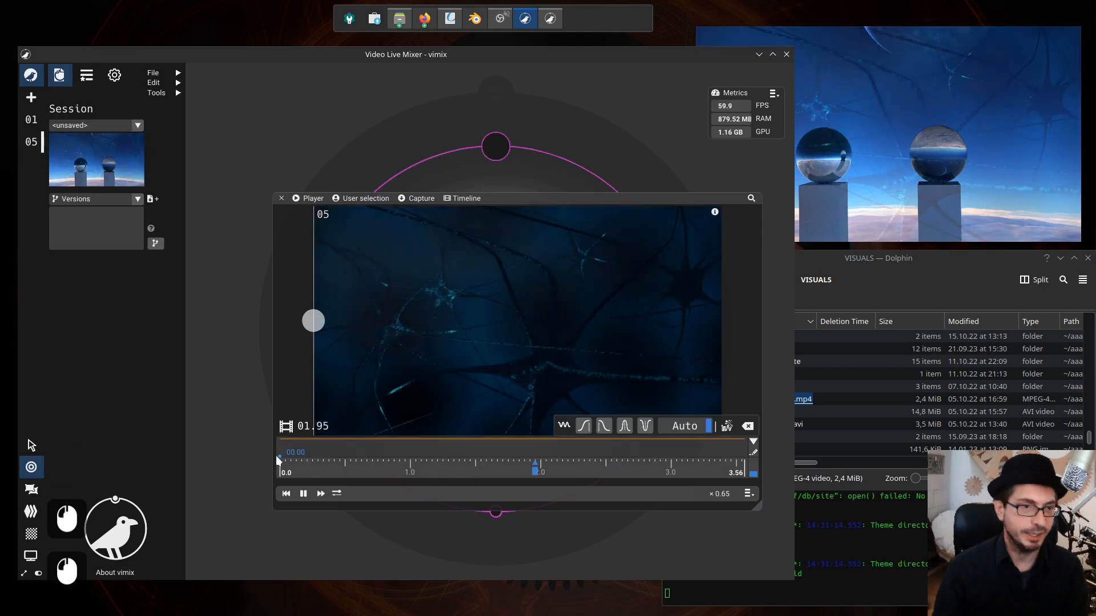
mouse_move(277, 455)
mouse_down()
mouse_move(319, 438)
mouse_move(269, 460)
mouse_move(326, 439)
mouse_move(283, 450)
mouse_up()
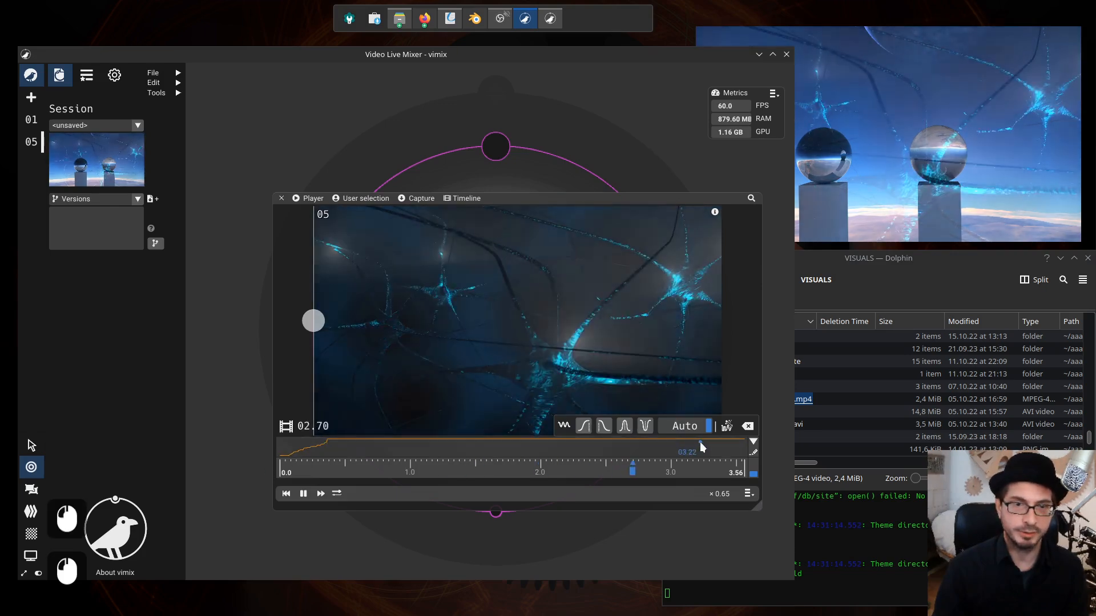
drag(699, 441, 759, 466)
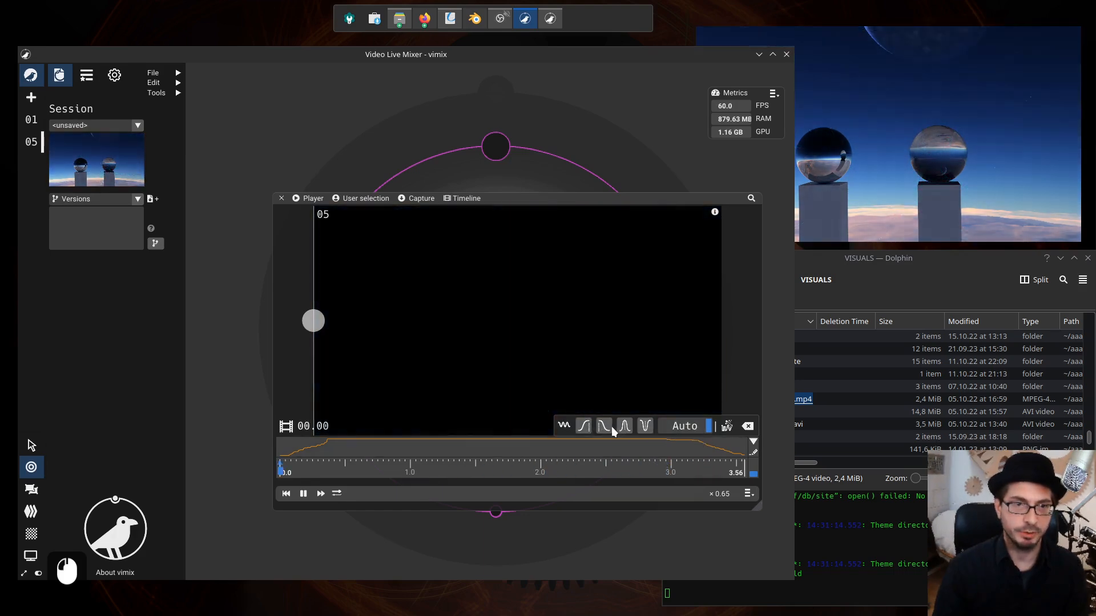
- Redraw the fading curve near the start of the timeline to shorten the fade-in, and smooth the curve
click(607, 428)
click(334, 450)
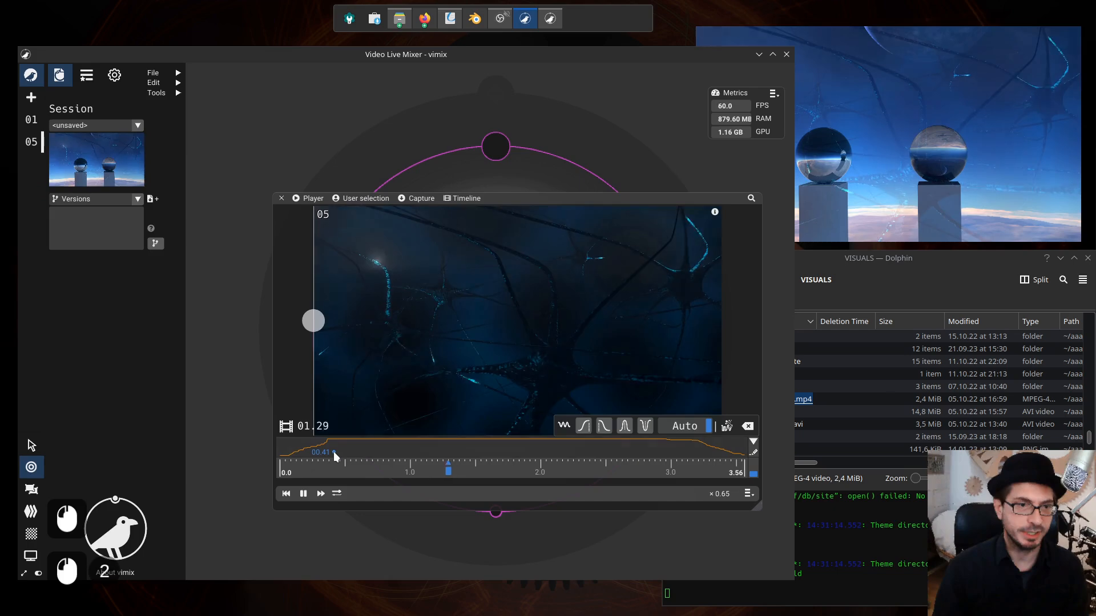
drag(342, 446, 269, 470)
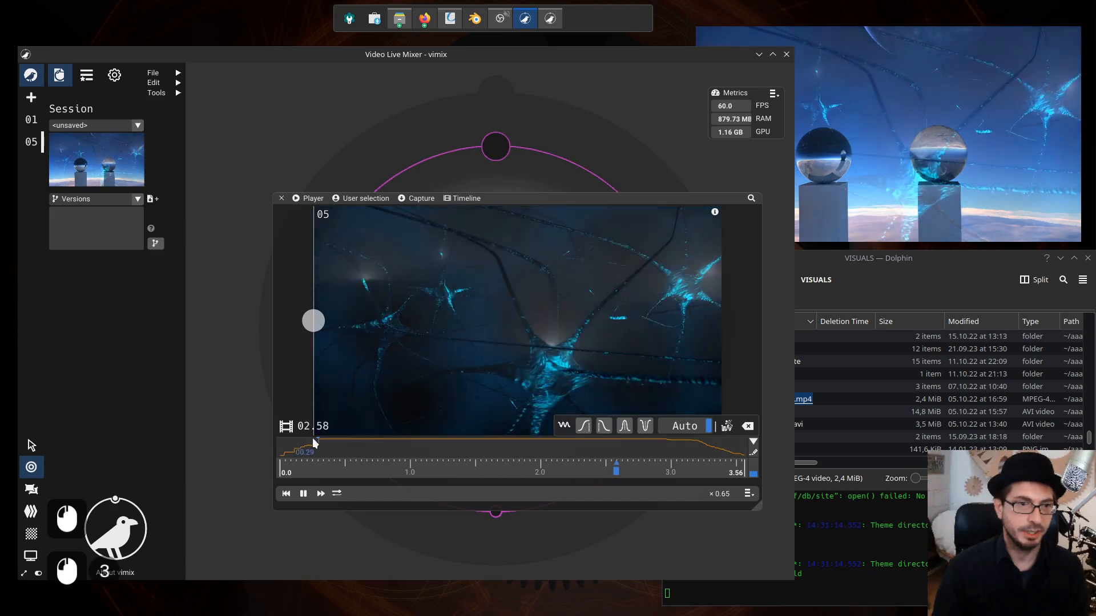
click(566, 426)
- Insert a smooth fade-in at about 0.5 s in the video's timeline
mouse_move(582, 424)
mouse_down()
mouse_move(491, 465)
mouse_move(354, 449)
mouse_move(588, 428)
mouse_up()
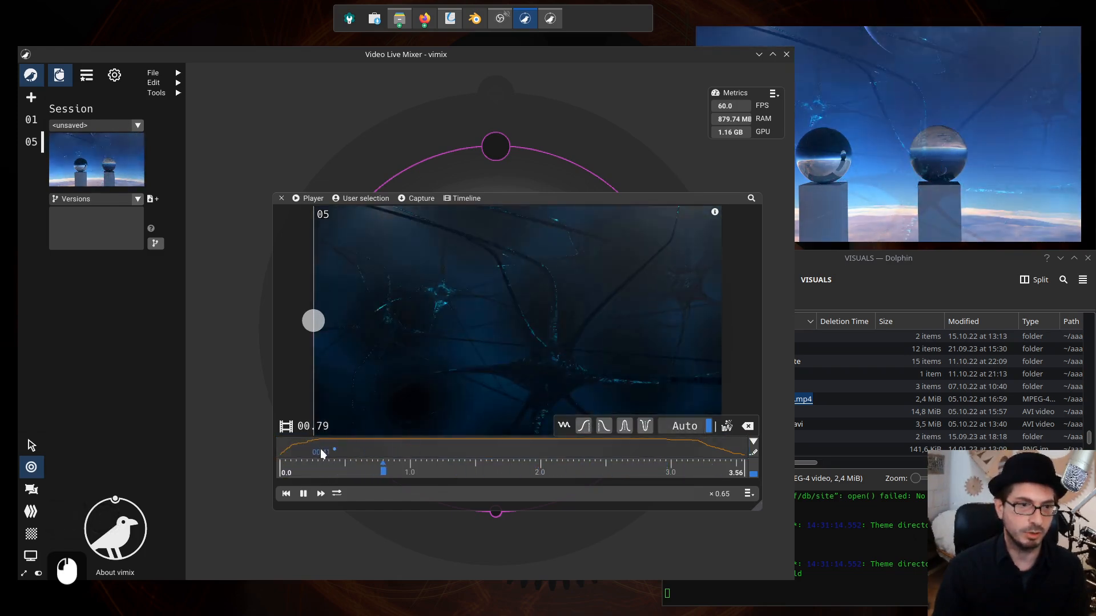
drag(594, 431, 537, 451)
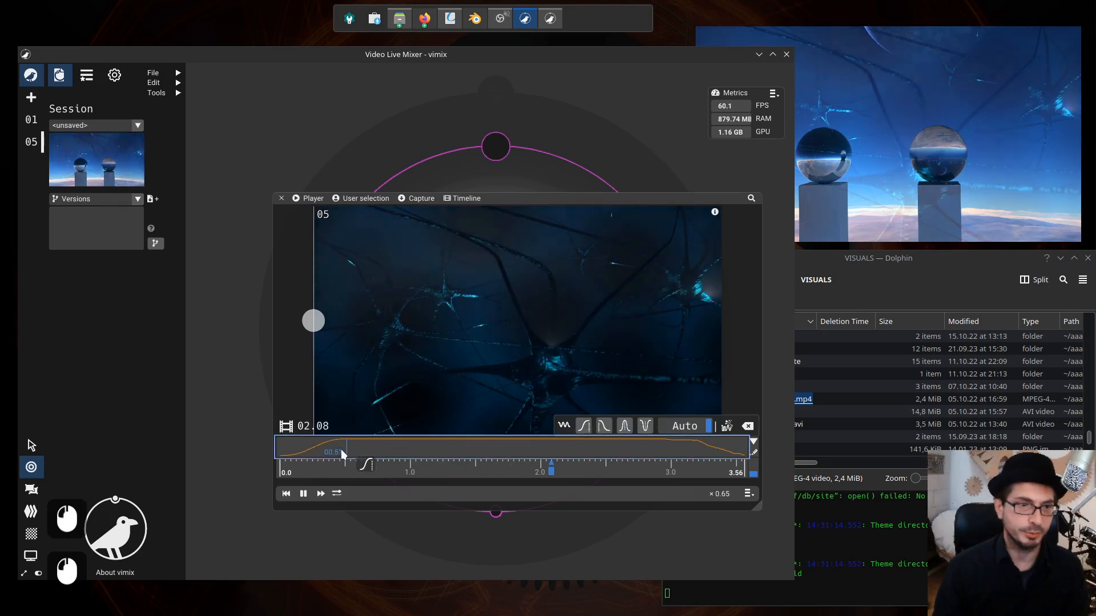
mouse_move(341, 449)
mouse_down()
mouse_move(322, 452)
mouse_move(326, 442)
mouse_up()
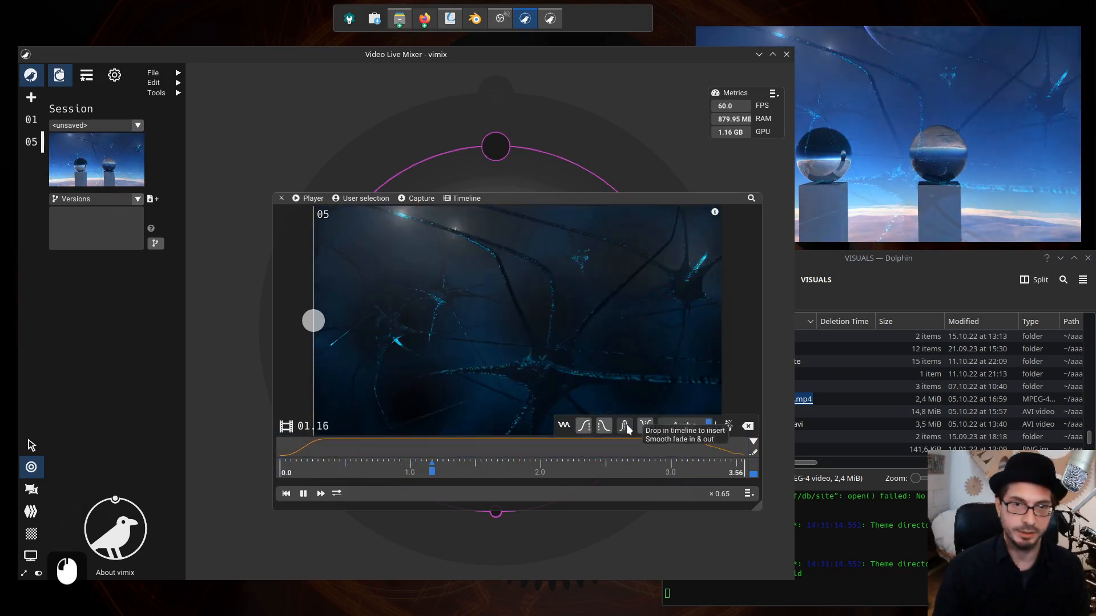
- Insert a smooth fade in & out around the middle of the timeline, and replace it with a fade out & in at about 2.4 s
drag(626, 428, 511, 442)
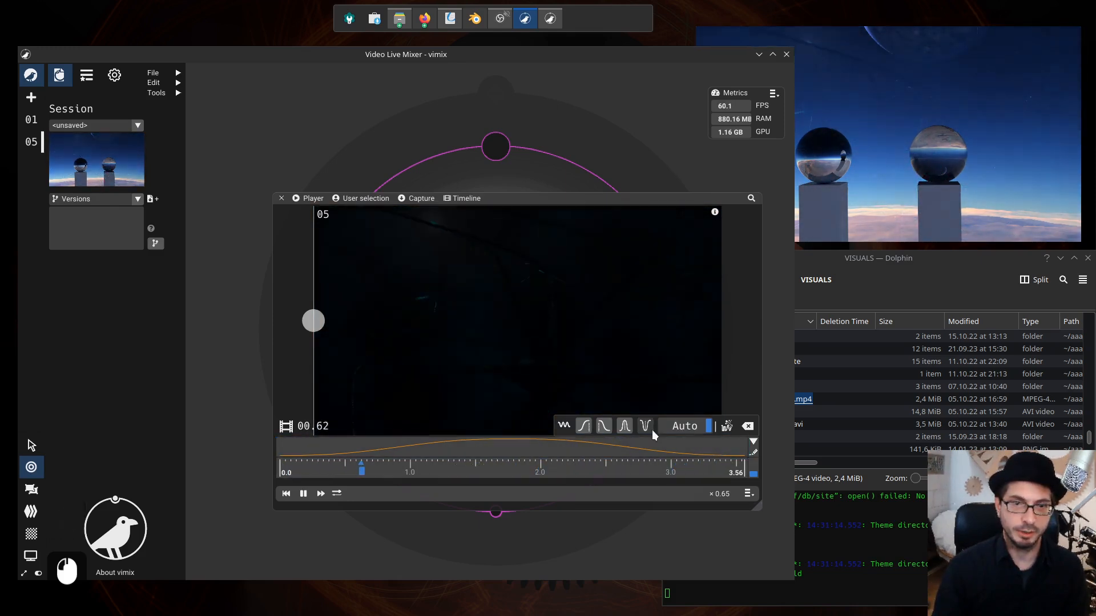
mouse_move(708, 424)
mouse_down()
mouse_move(677, 427)
mouse_move(723, 430)
mouse_up()
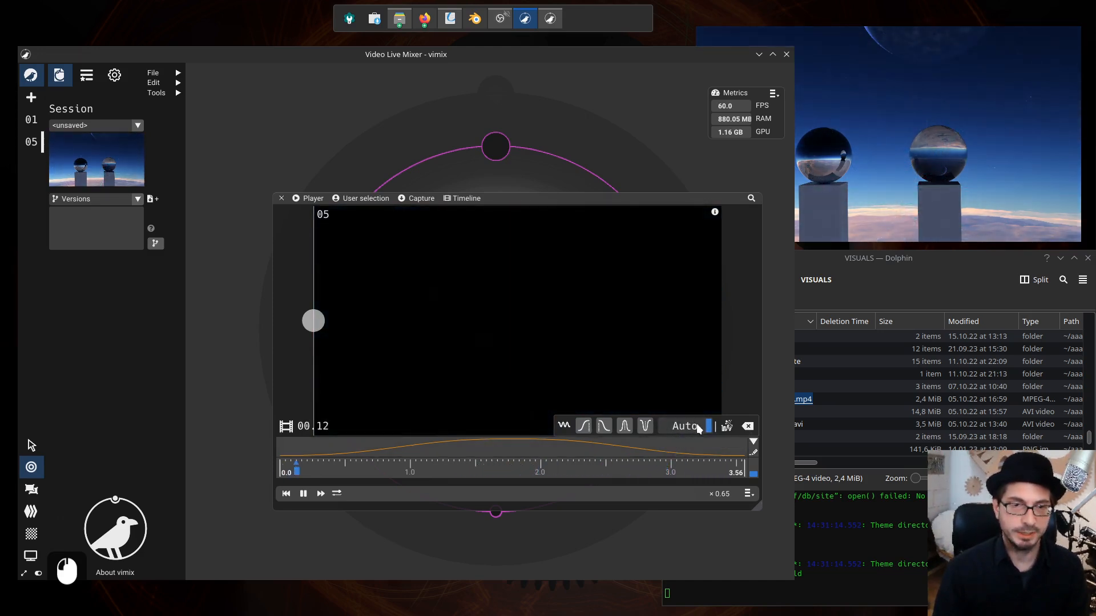
mouse_move(711, 429)
mouse_down()
mouse_move(685, 427)
mouse_move(718, 427)
mouse_up()
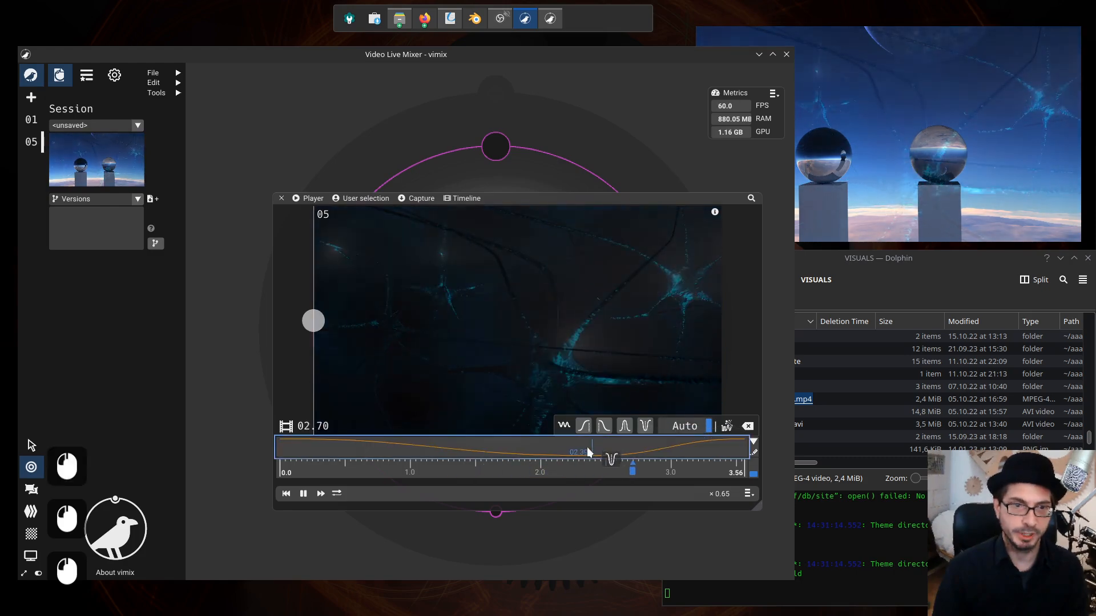
- Cut several sections out of the video's timeline, including everything before about 0.5 s
click(754, 452)
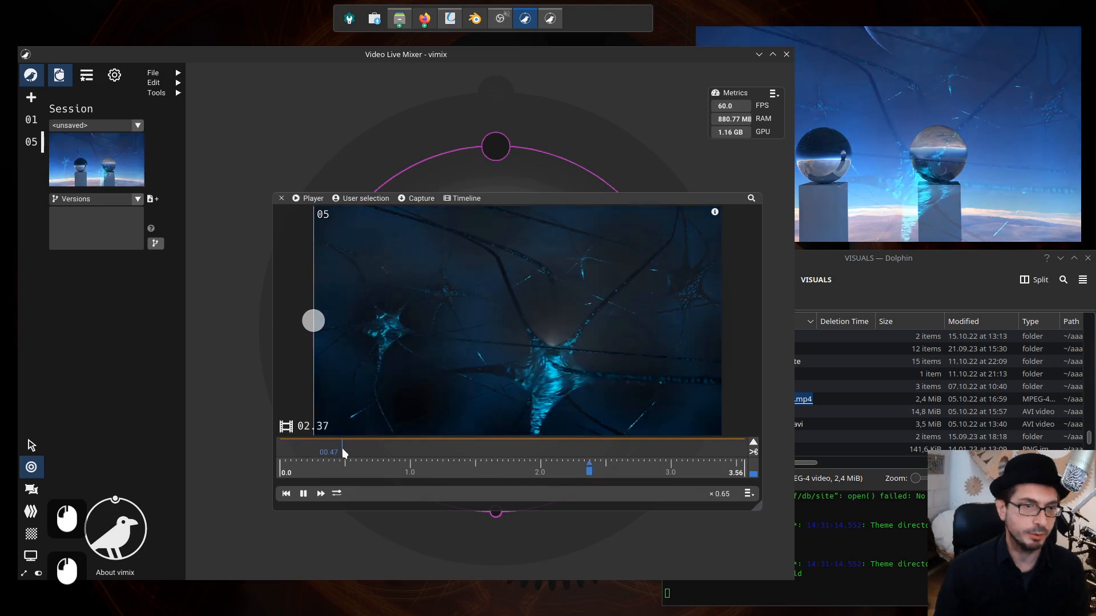
click(360, 451)
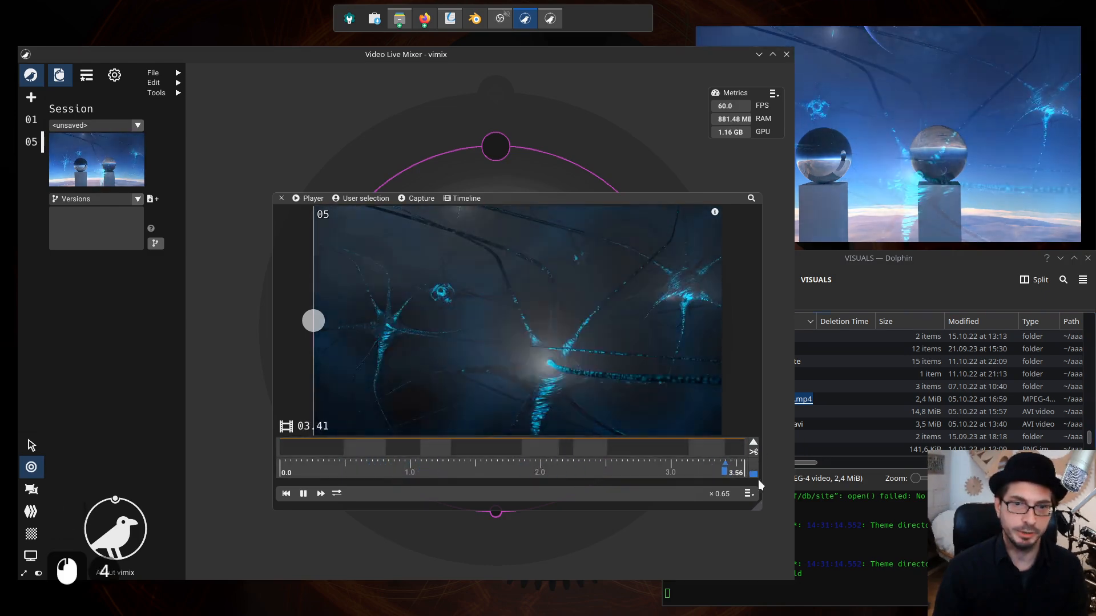
drag(752, 474, 756, 466)
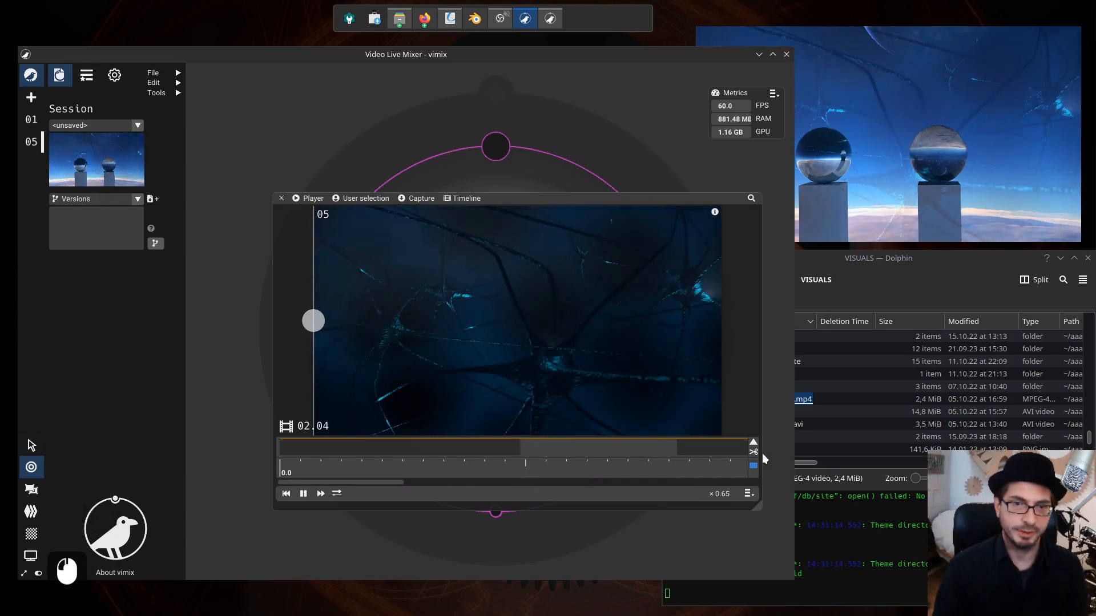
drag(754, 463, 755, 477)
- Reset the video's play speed to 1.00 and reload the video
click(748, 493)
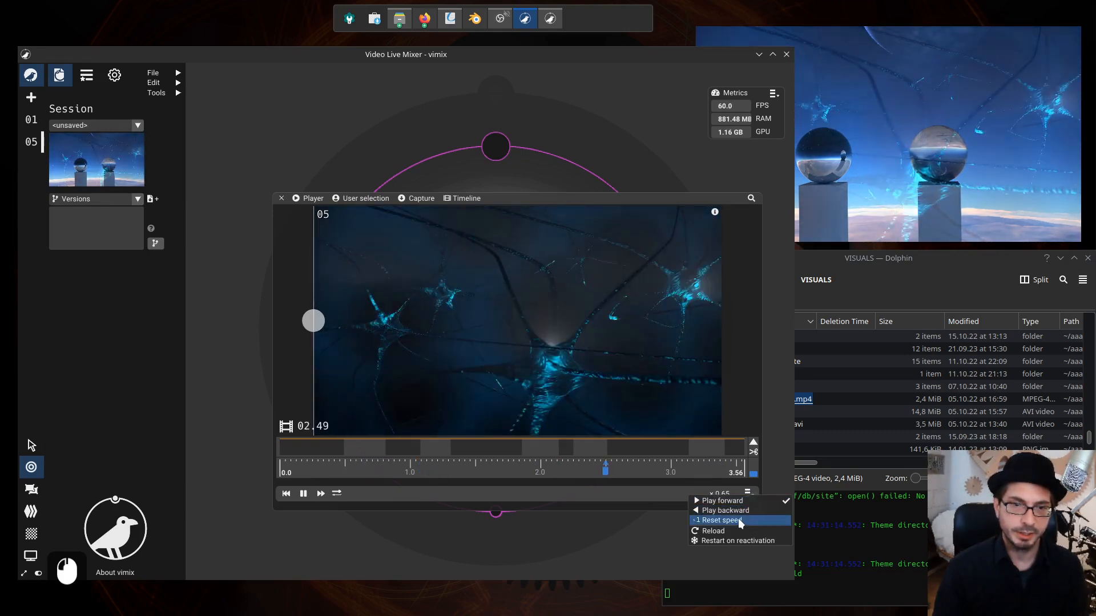
click(738, 518)
click(748, 493)
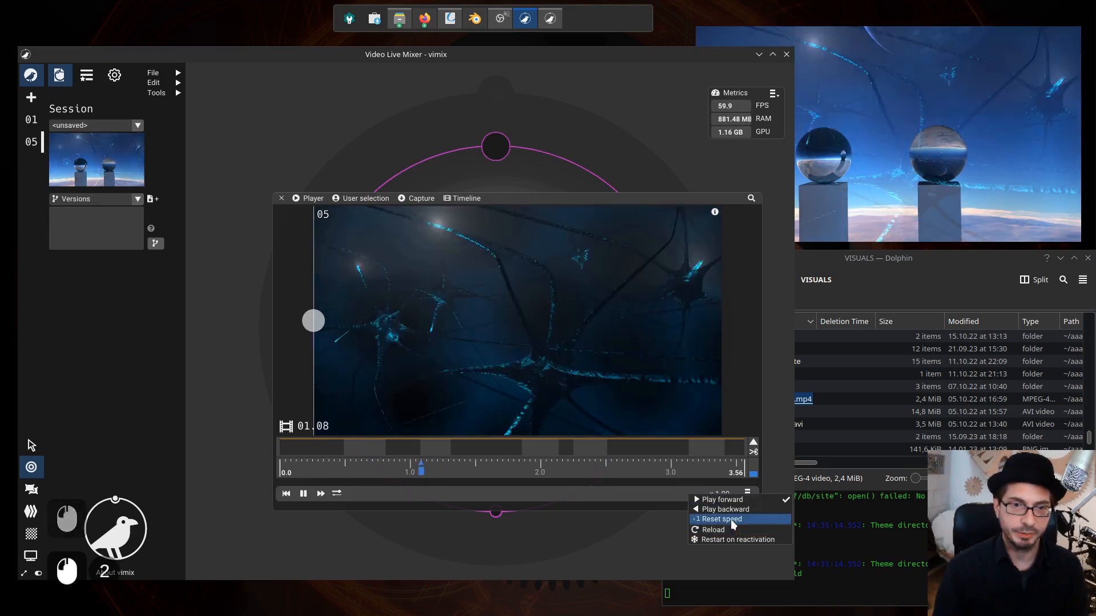
click(732, 529)
click(748, 493)
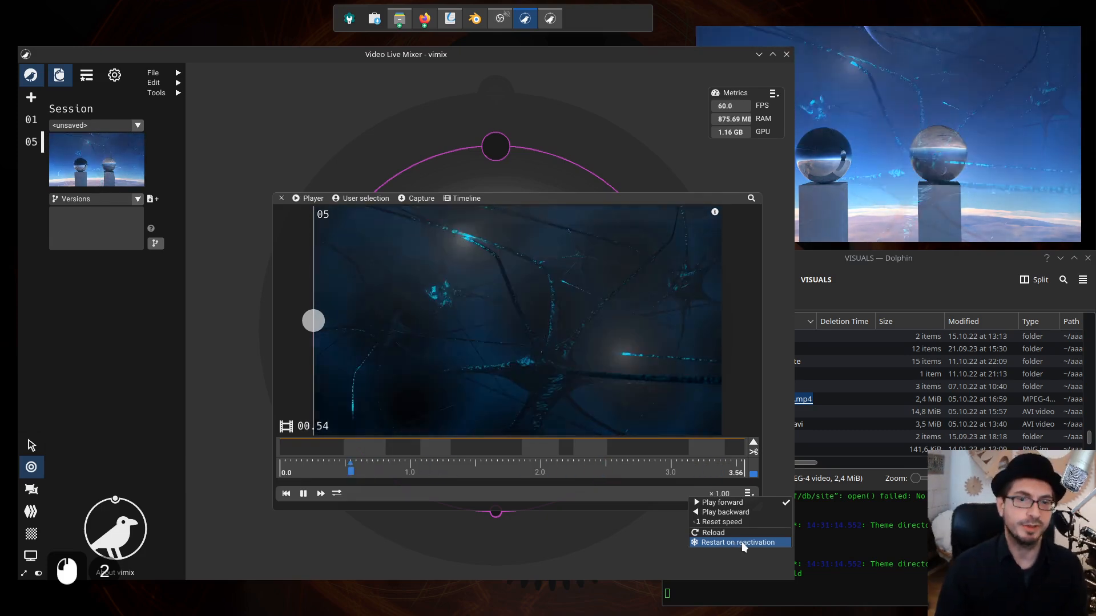
click(740, 542)
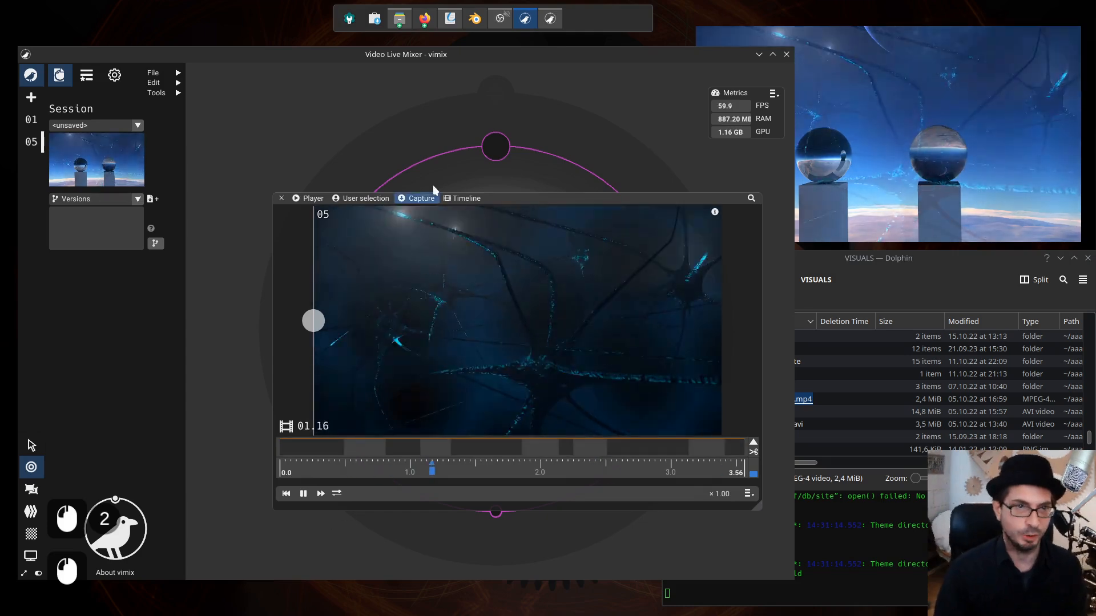
click(546, 200)
click(748, 494)
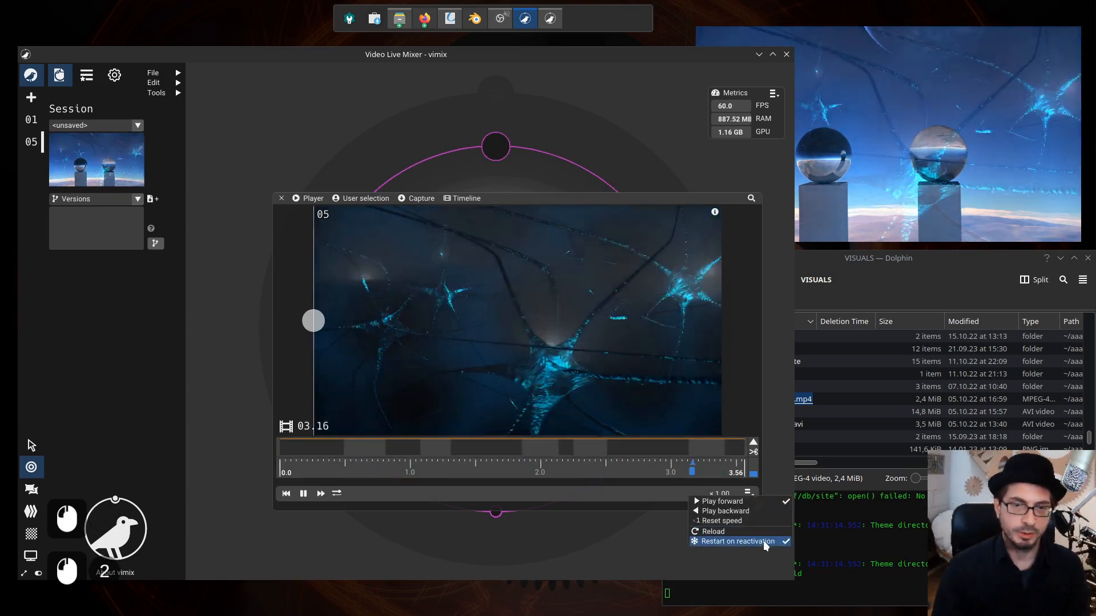
click(763, 540)
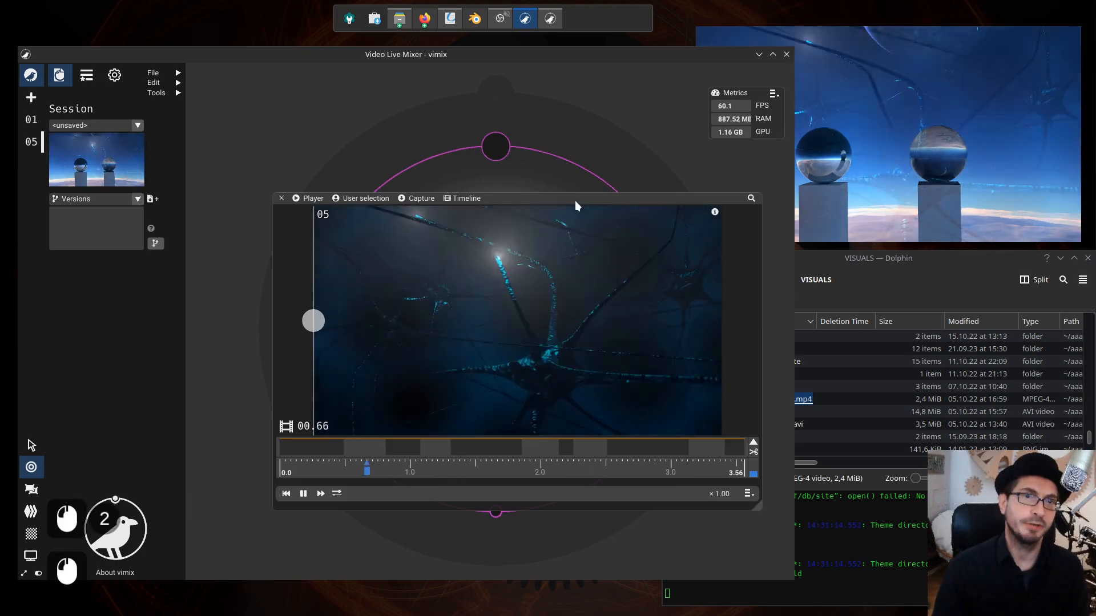
- Move the Player away from source 05, deactivate the source outside the outer mixing circle, and return it near the bright centre
drag(574, 200, 601, 310)
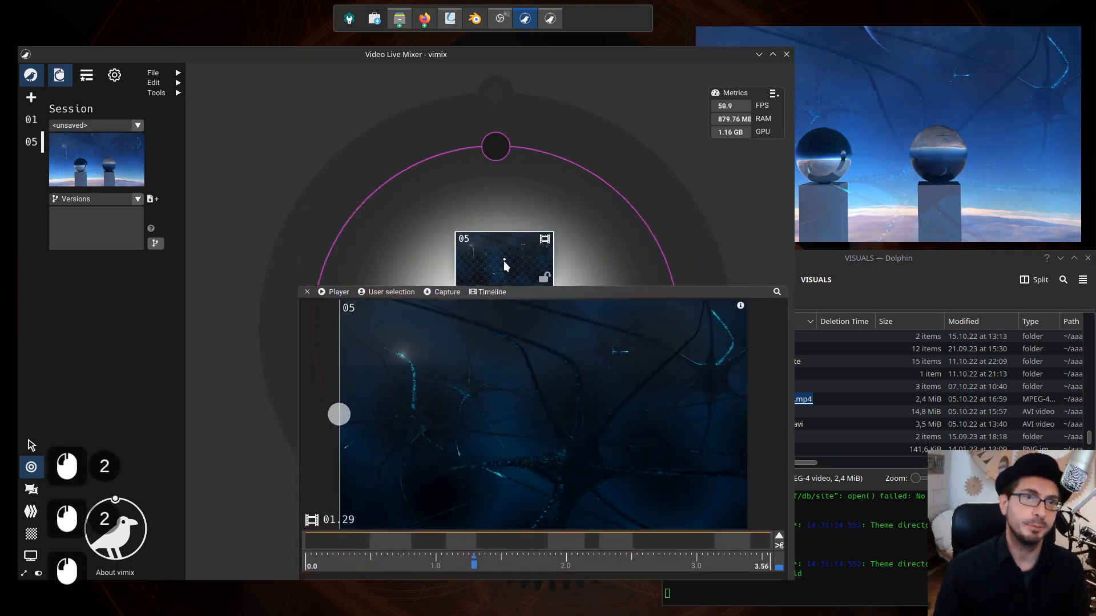
drag(503, 261, 308, 153)
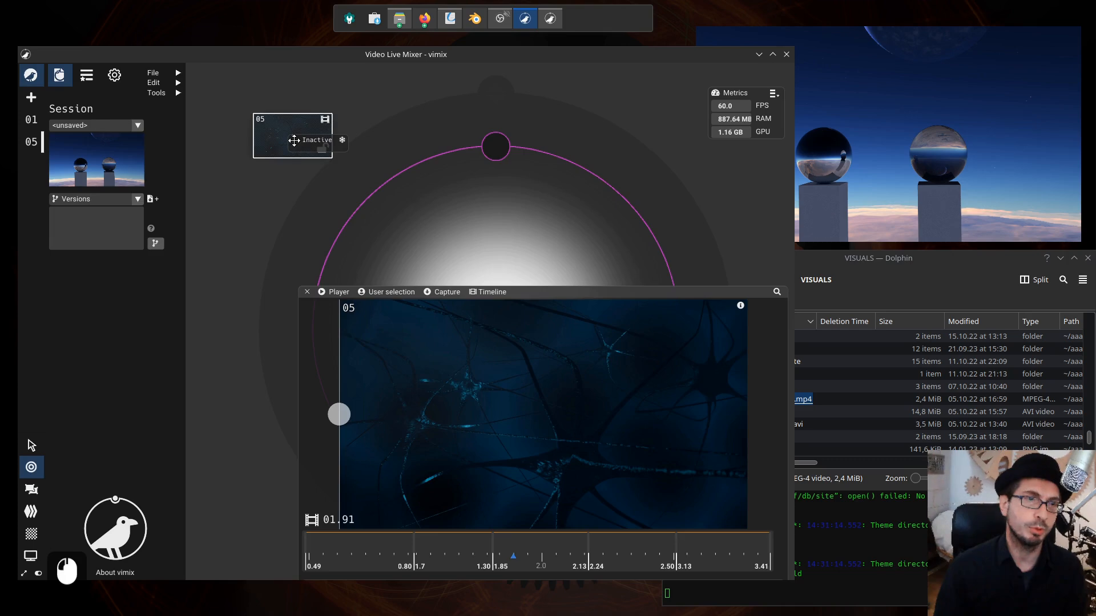
drag(316, 155, 444, 235)
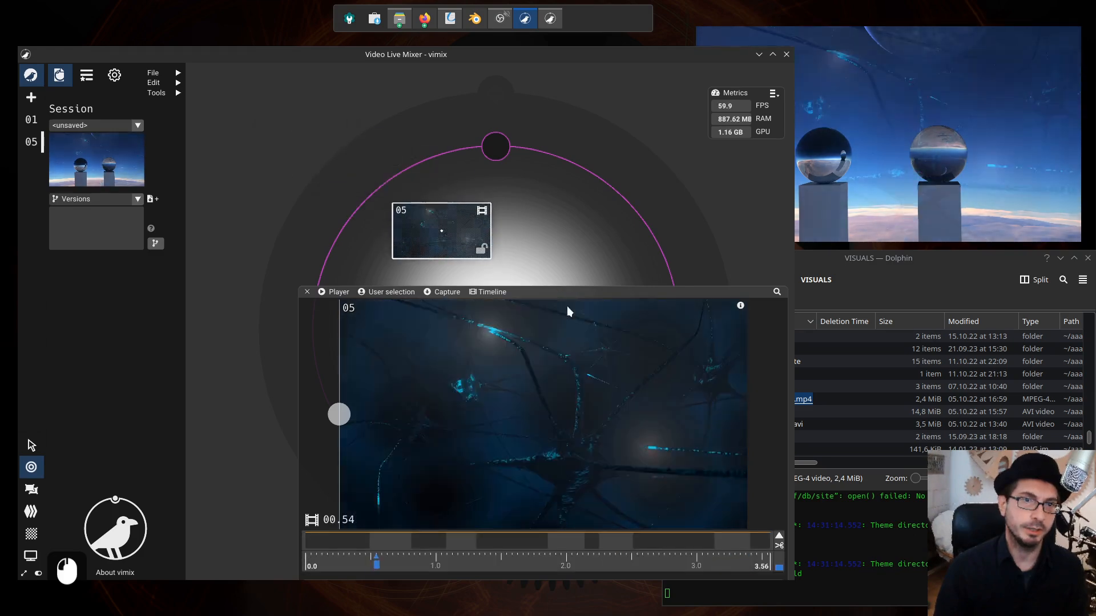
- Move the Player back up and enable Restart on reactivation for the video
drag(564, 294, 510, 193)
click(720, 485)
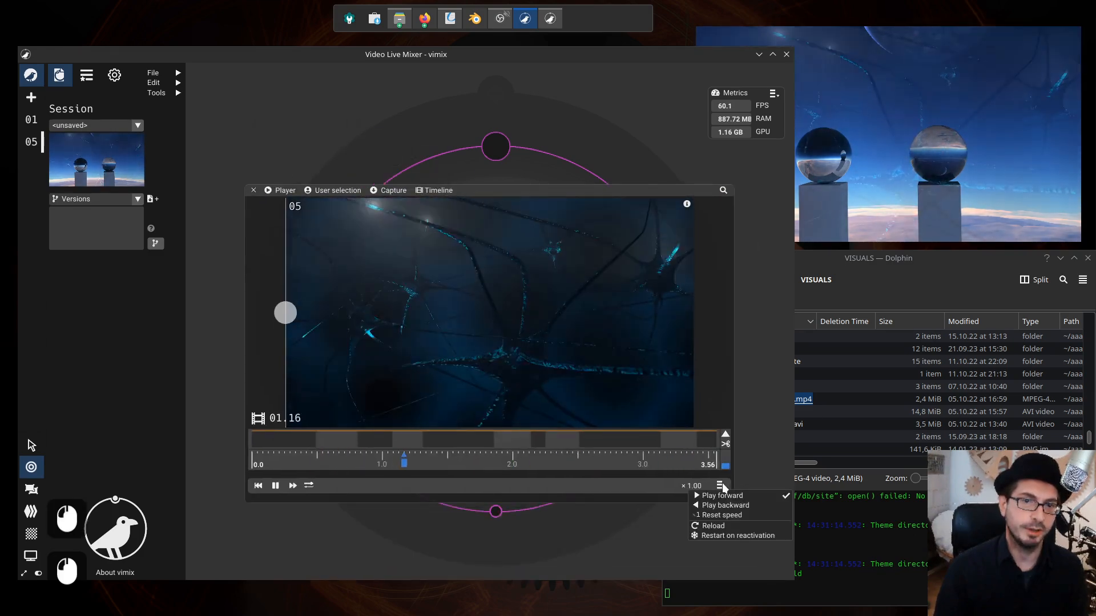
click(732, 525)
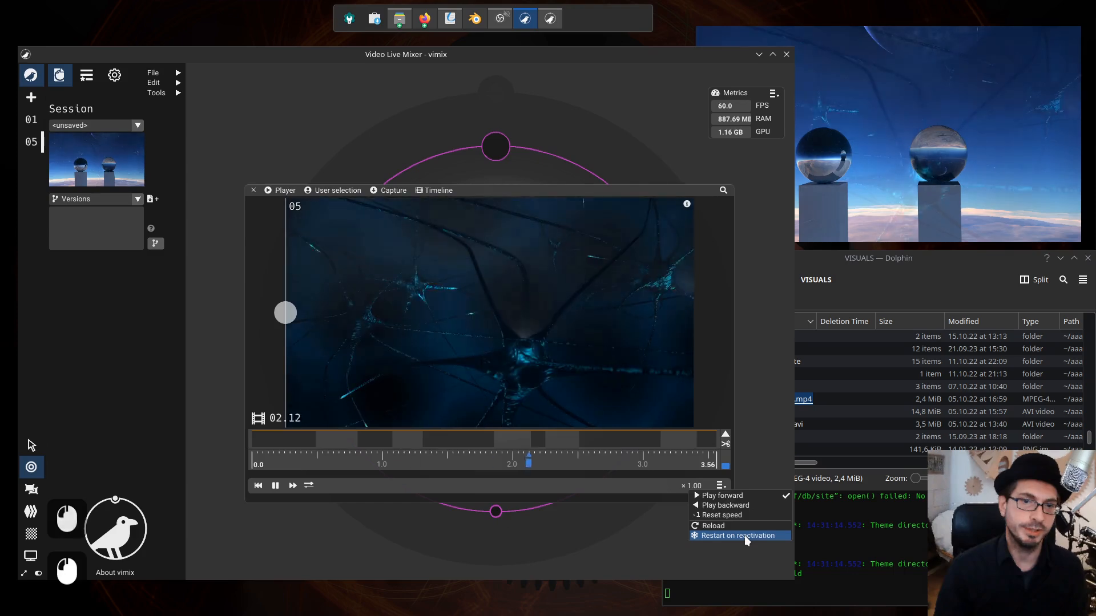
click(744, 535)
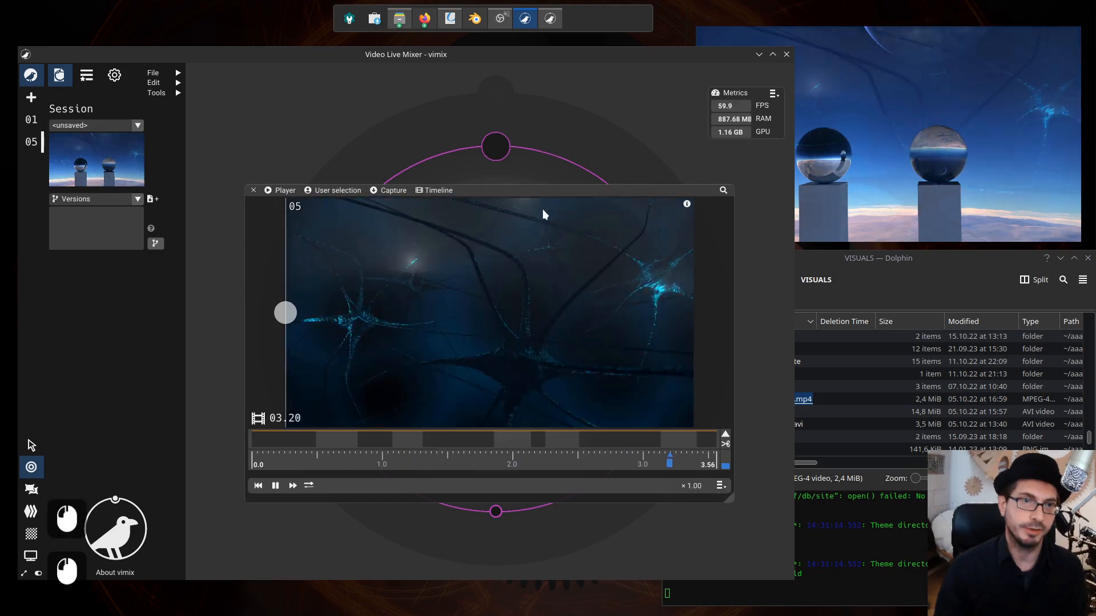
- Test the restart behaviour by deactivating and reactivating source 05 in the mixing view, with the Player moved clear of it
drag(545, 192, 576, 295)
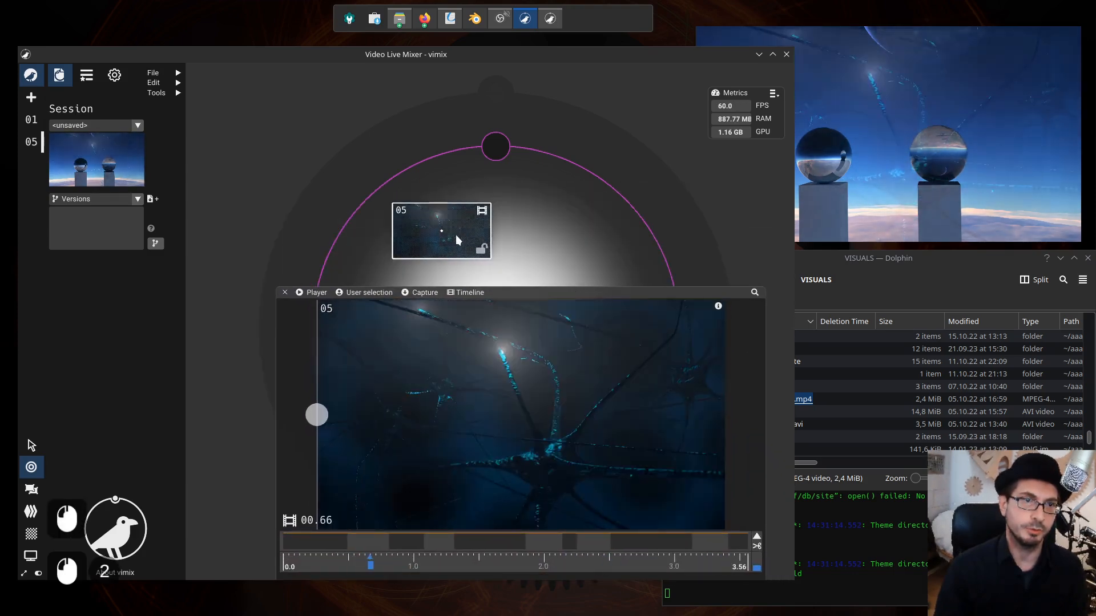
drag(441, 230, 295, 136)
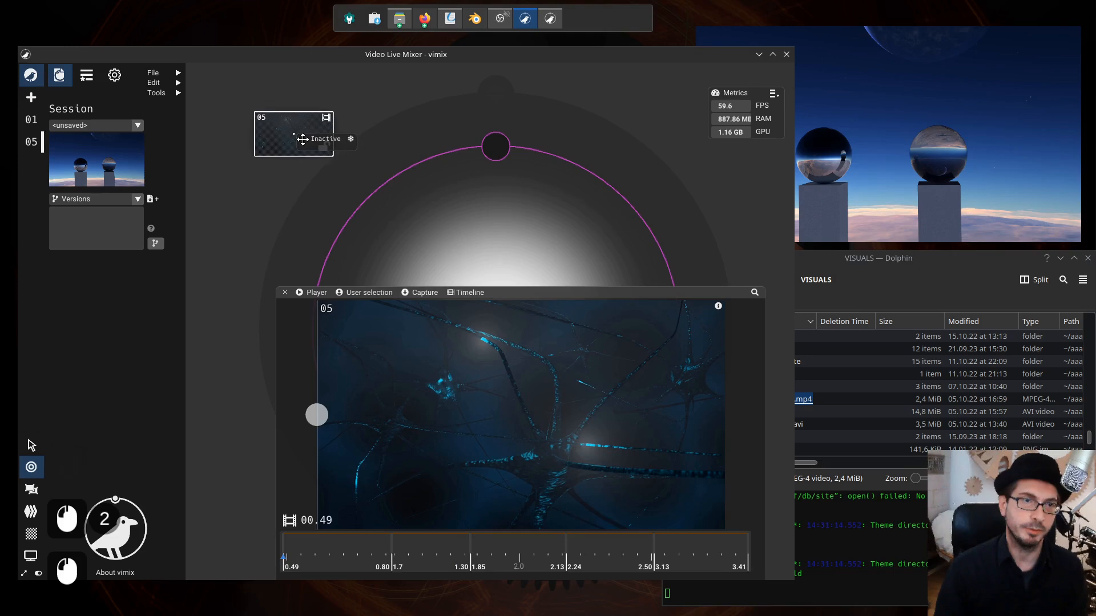
drag(308, 141, 438, 222)
drag(540, 292, 526, 214)
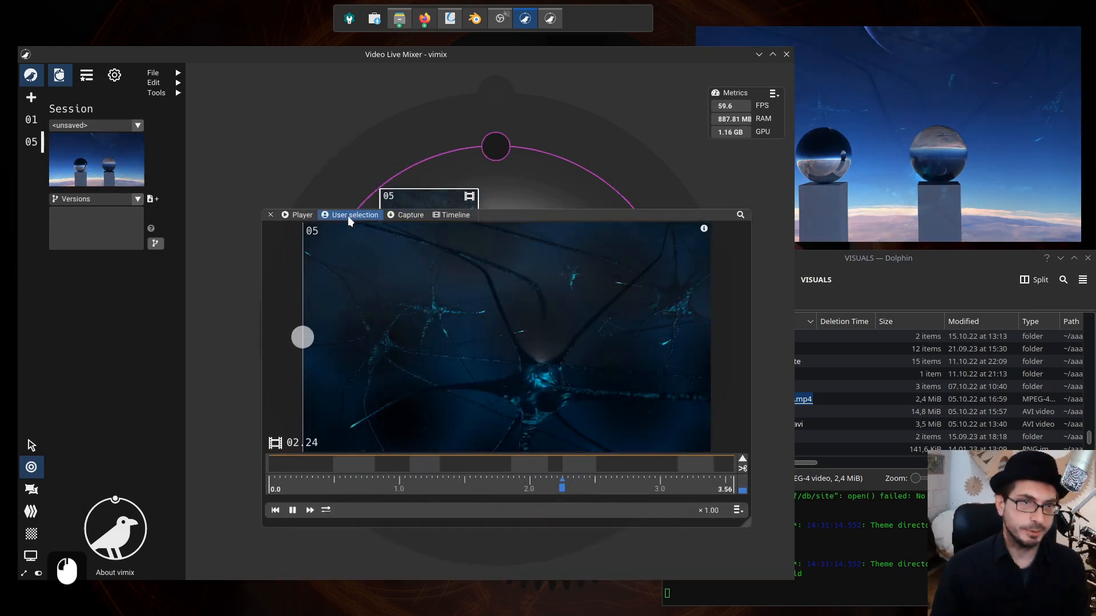
- Review the Player's frame capture settings, keeping Sequential filenames and viewing the available save path options
click(407, 214)
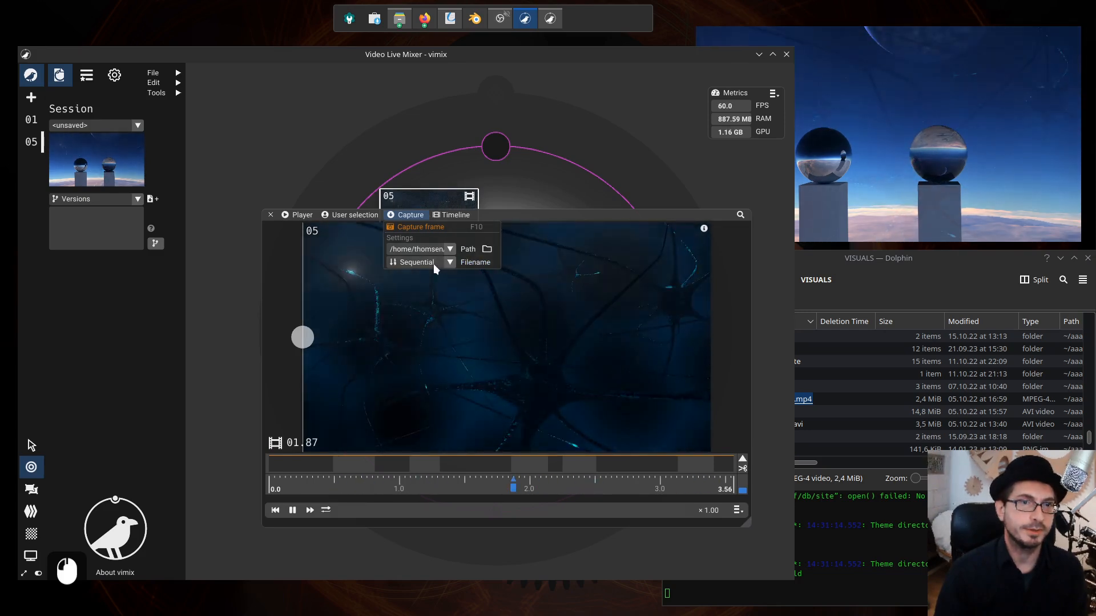
click(452, 264)
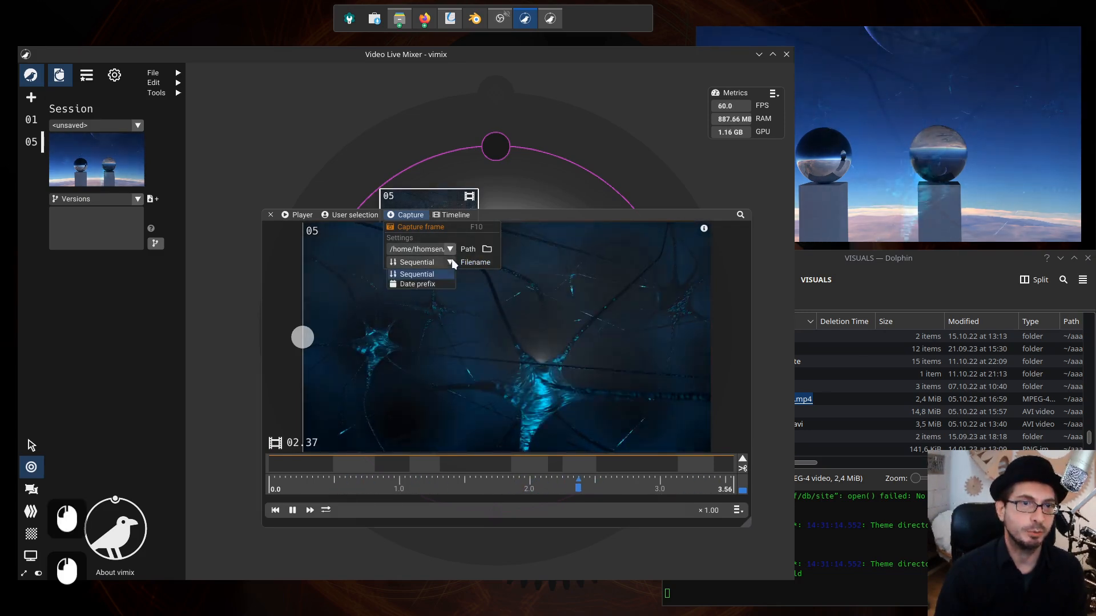
click(444, 273)
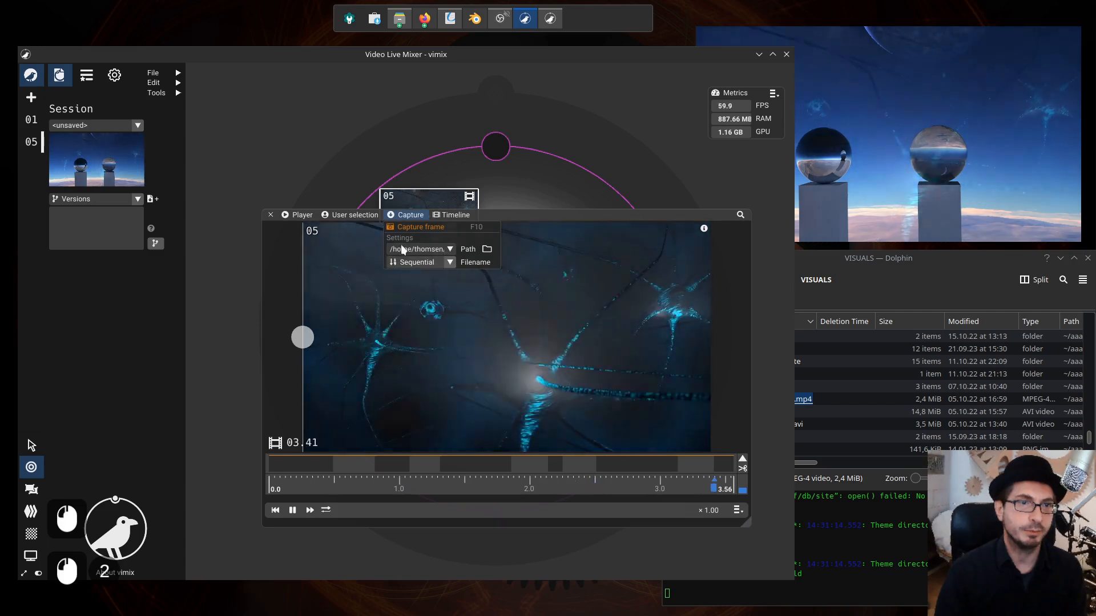
click(451, 249)
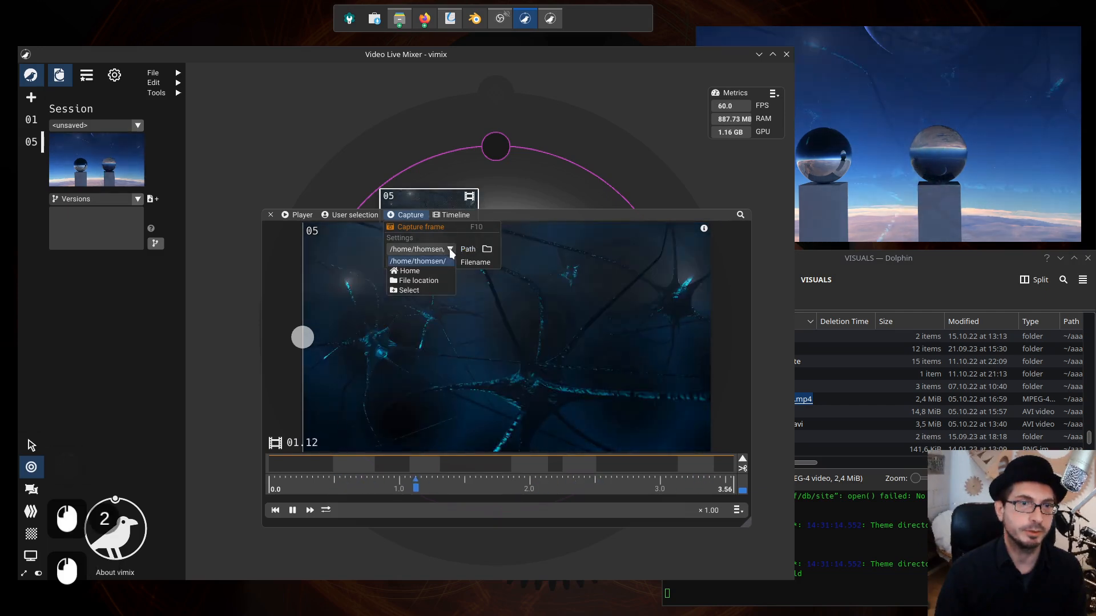
click(450, 250)
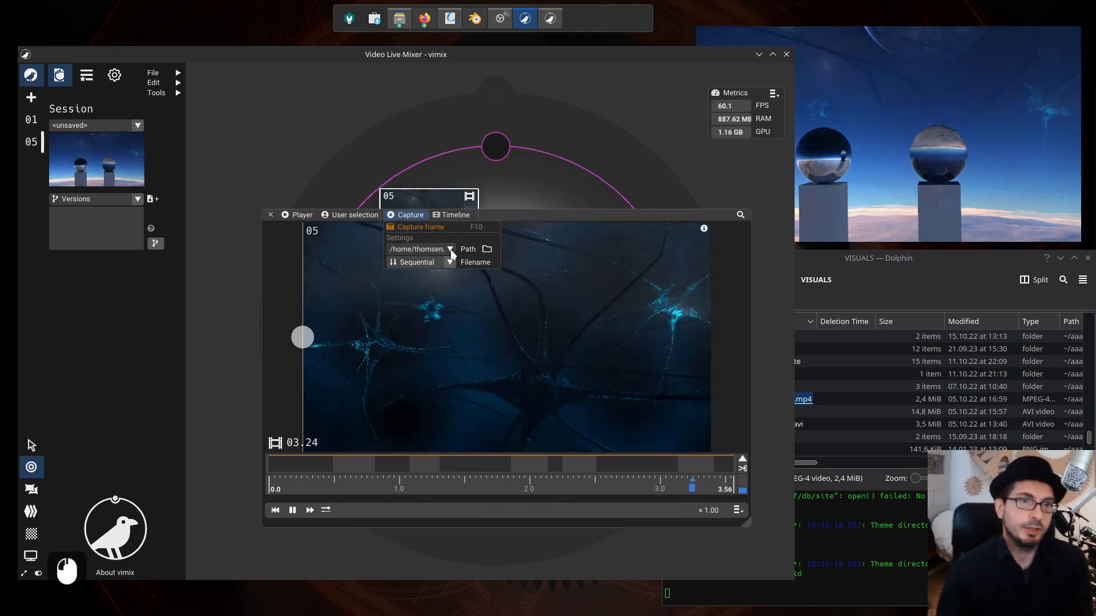
- Review the Player's selection options and move the Player down to uncover source 05
mouse_move(440, 217)
drag(440, 216, 432, 213)
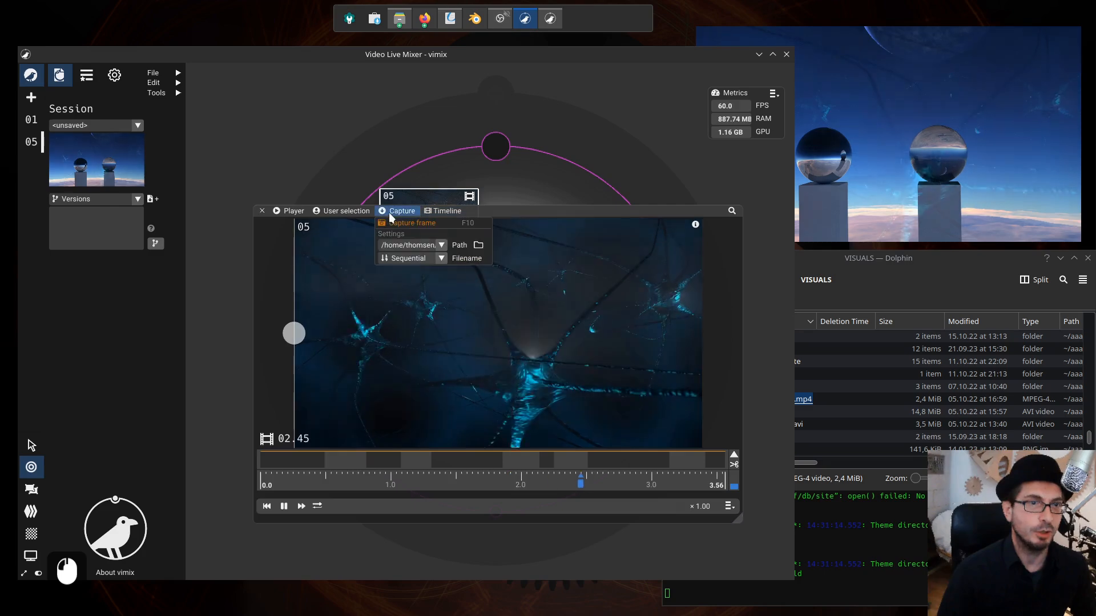
mouse_move(355, 214)
drag(355, 214, 372, 222)
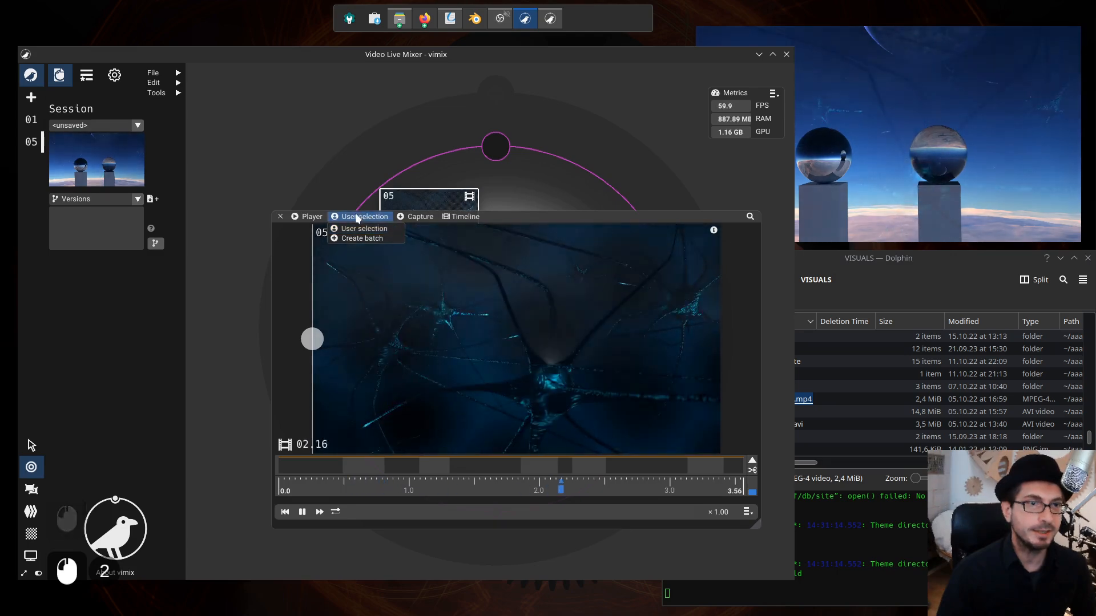
click(506, 214)
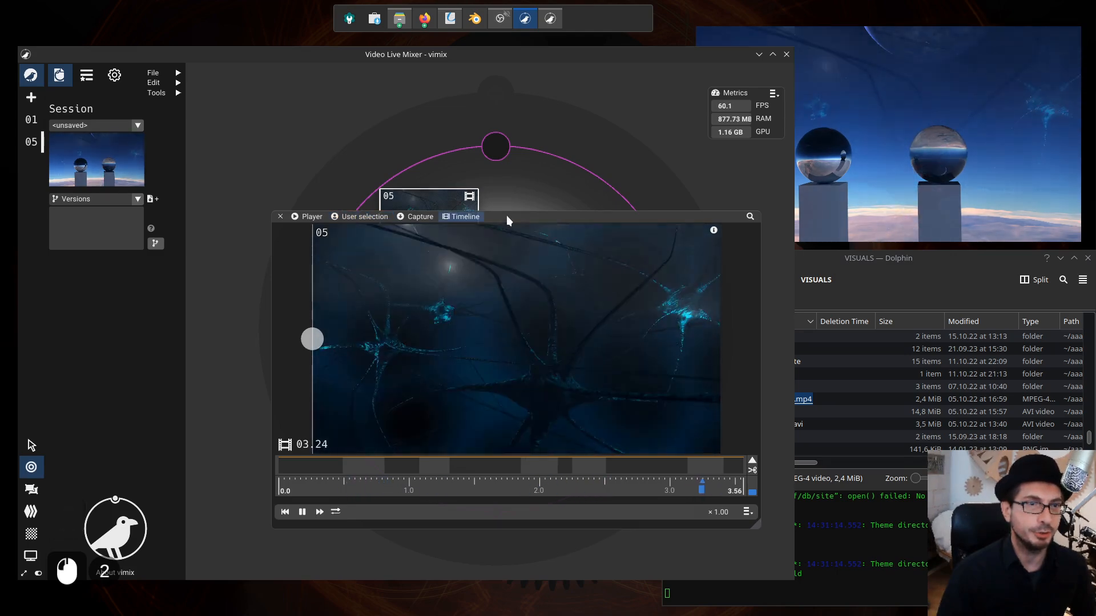
drag(503, 215, 502, 251)
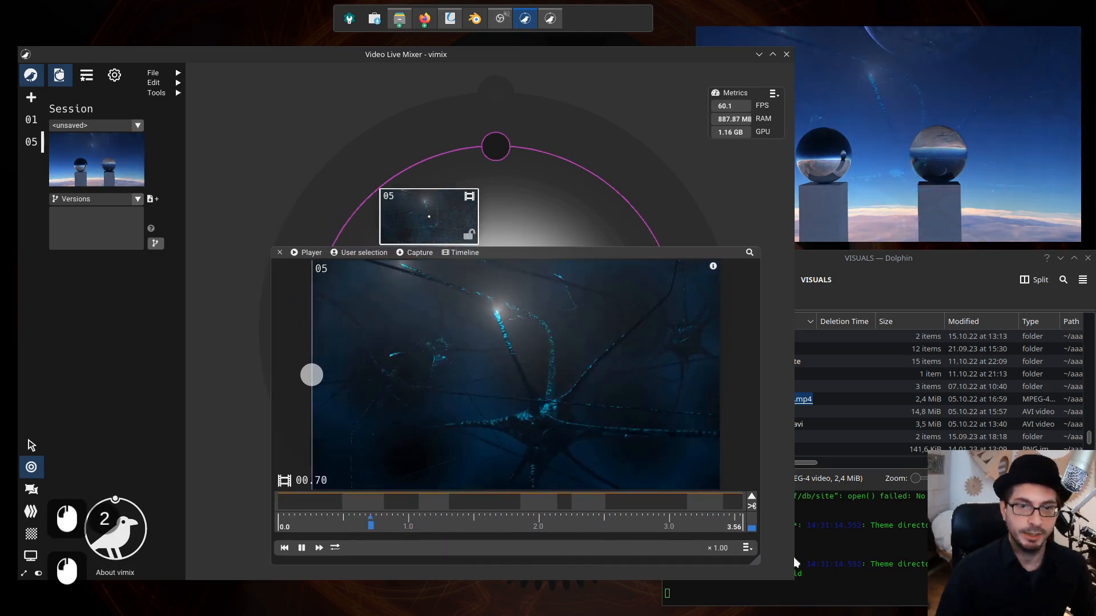
- Widen the main window, then arrange the narrowed Player beside sources 01 and 05 in the shifted mixing view
drag(794, 562, 1073, 563)
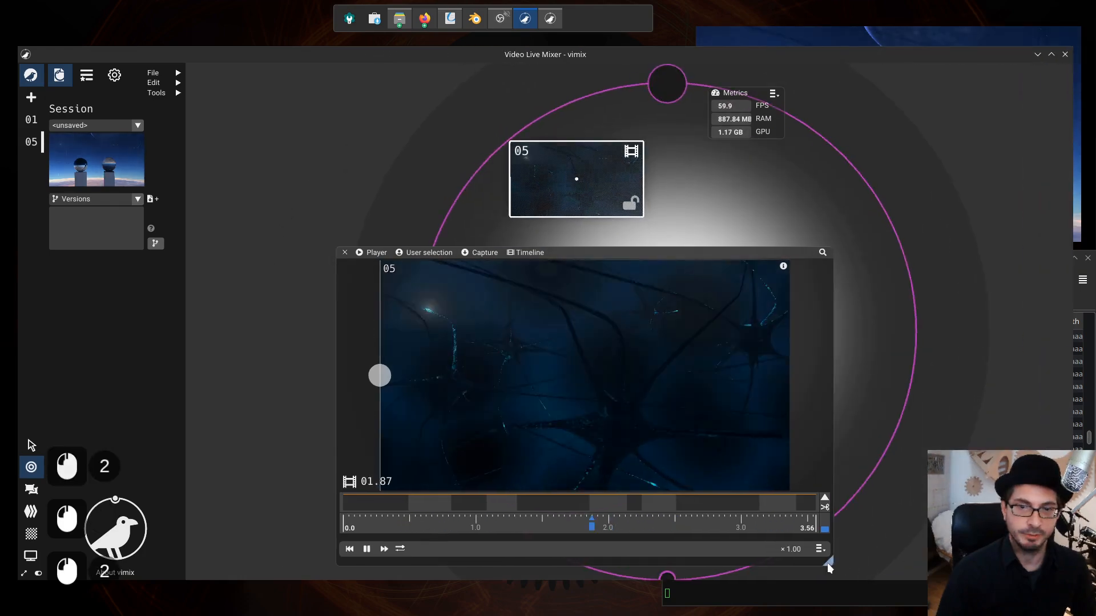
drag(825, 563, 757, 561)
drag(563, 276, 836, 288)
drag(590, 222, 334, 212)
drag(446, 345, 412, 319)
drag(324, 182, 362, 203)
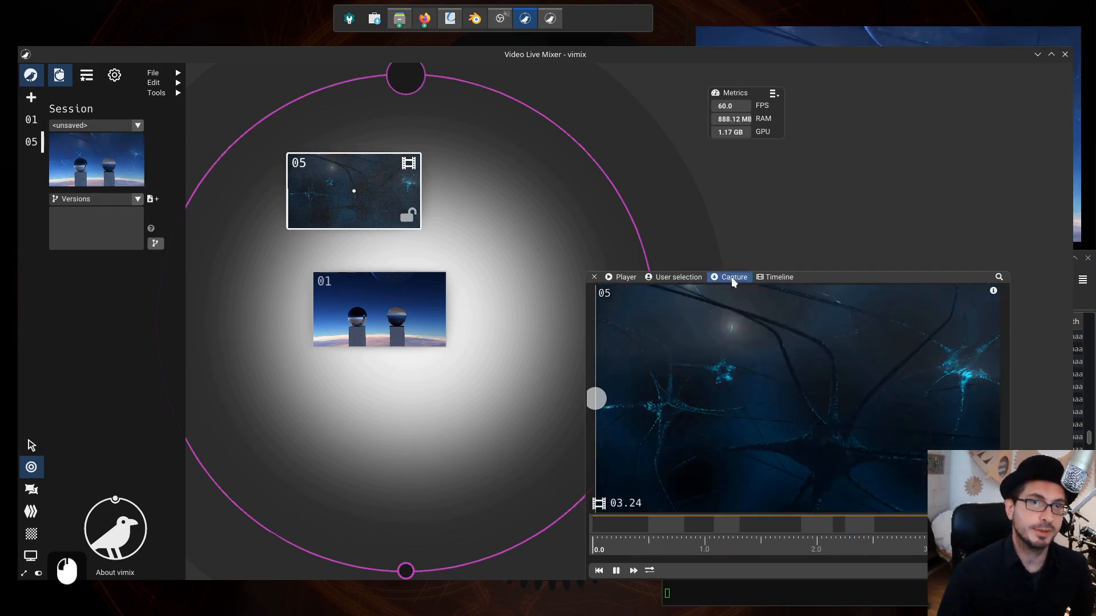
- Select sources 01 and 05 together and play both of them from the Player
click(276, 142)
drag(271, 140, 487, 371)
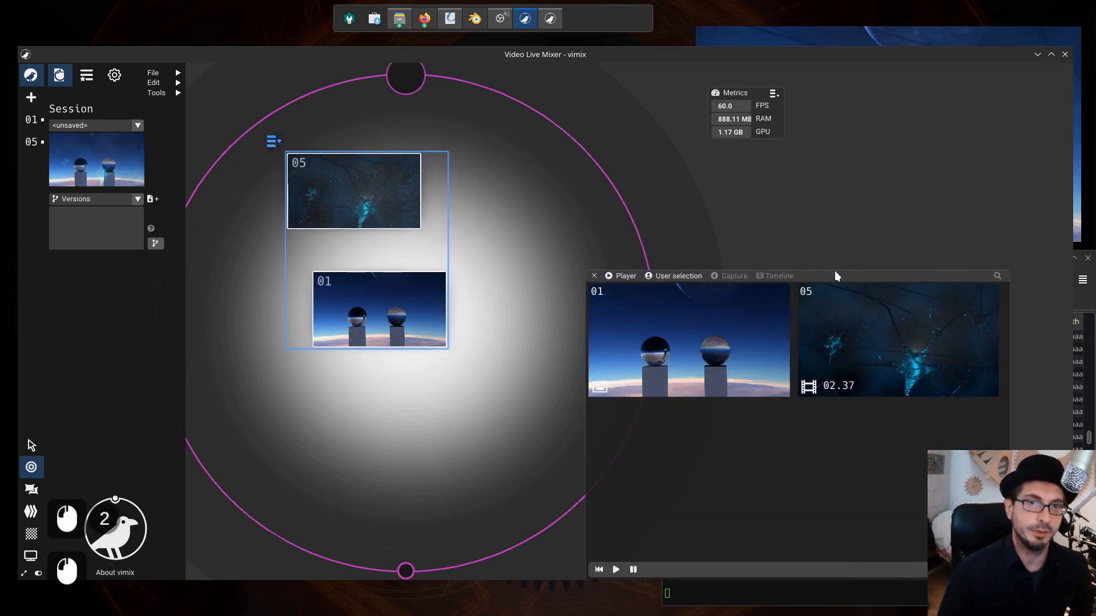
drag(687, 278, 690, 255)
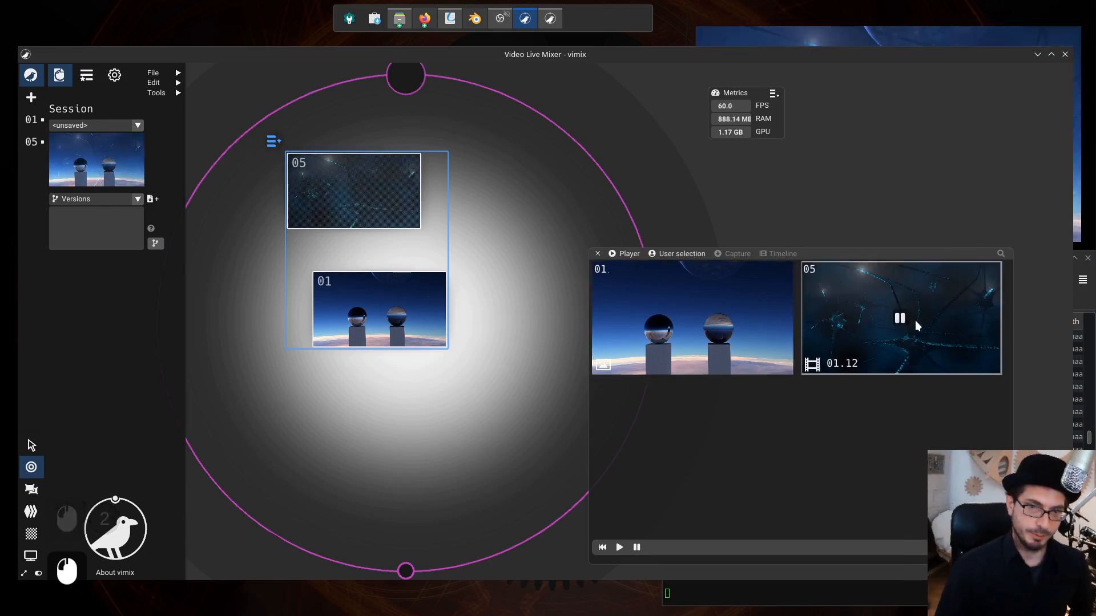
click(620, 548)
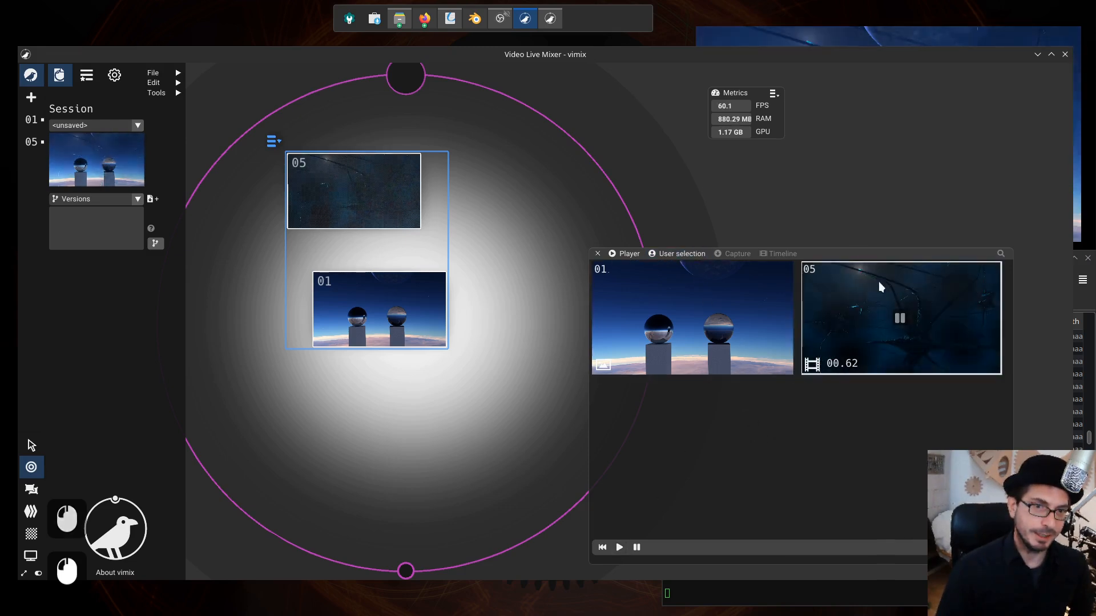
drag(840, 256, 833, 243)
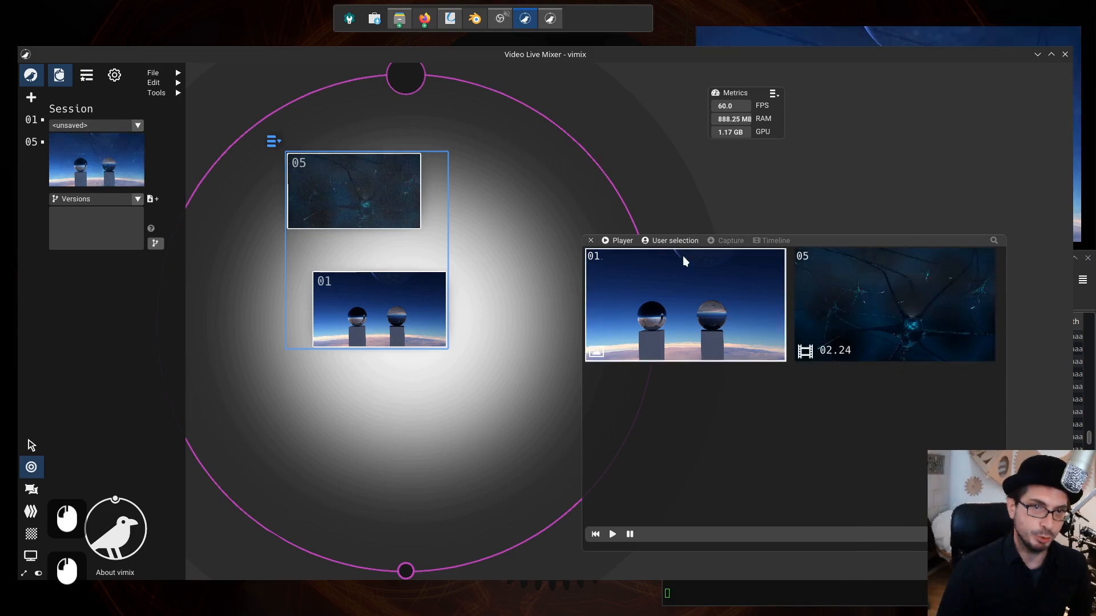
- Examine the Player's user selection options and the actions offered for the group of sources 01 and 05, reselecting both as needed
click(676, 241)
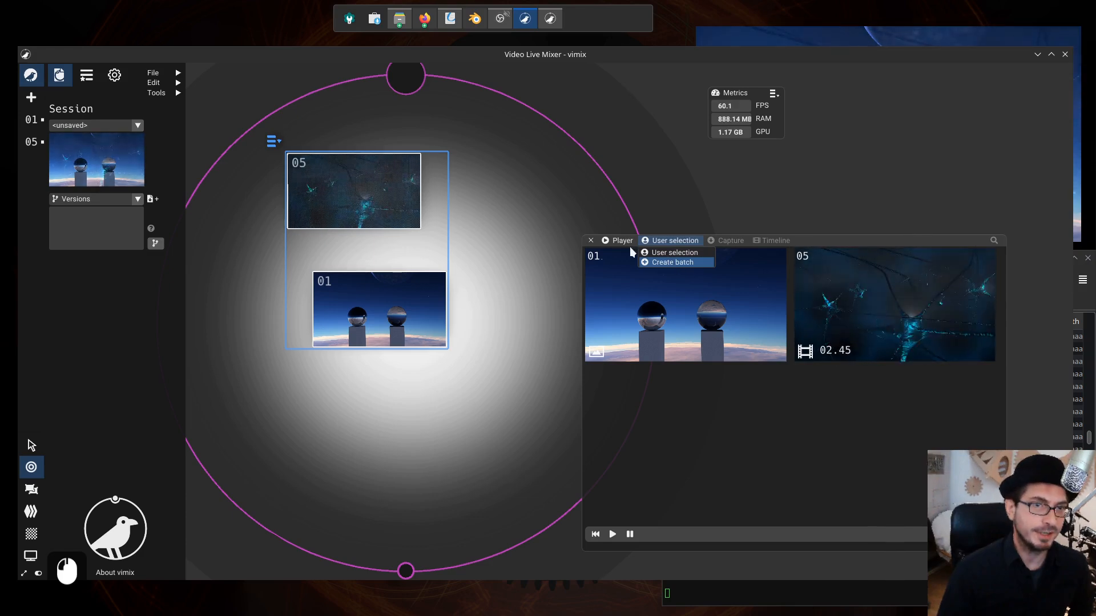
click(492, 220)
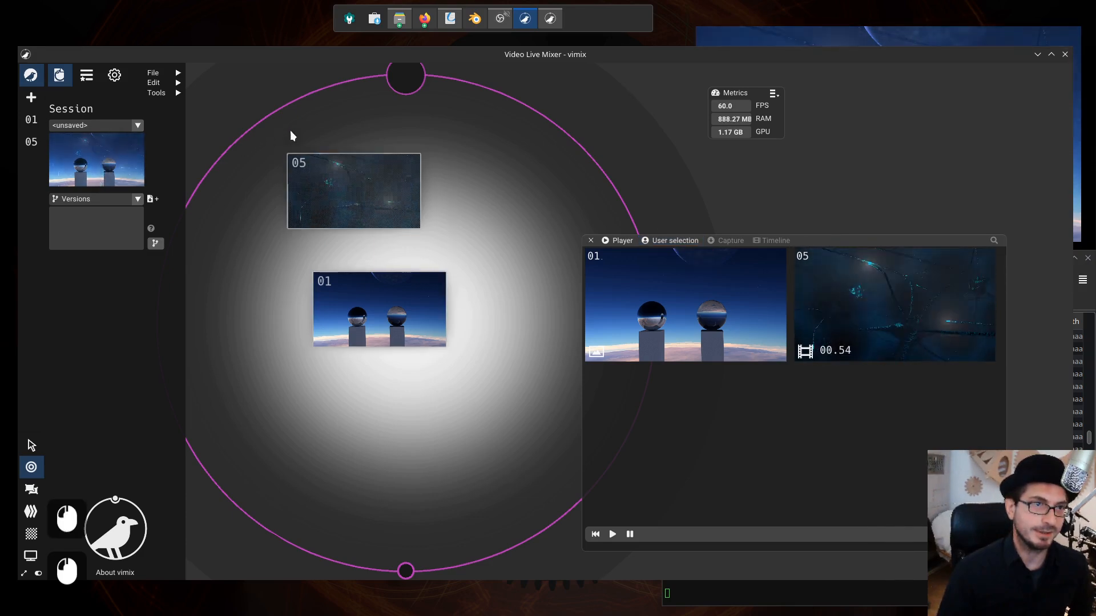
drag(267, 128, 507, 379)
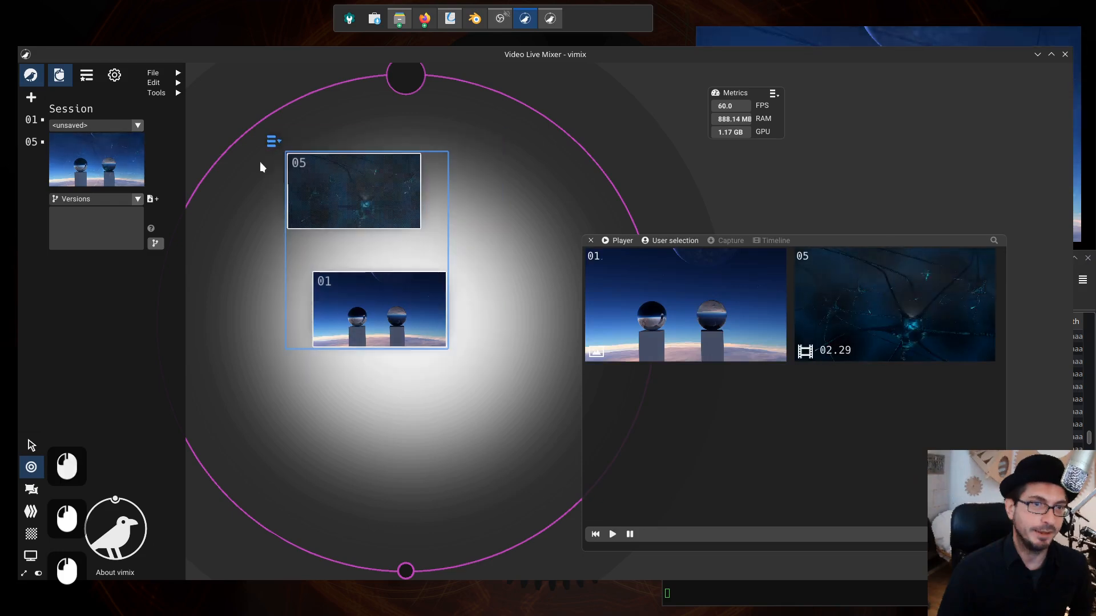
click(237, 78)
drag(273, 126, 465, 363)
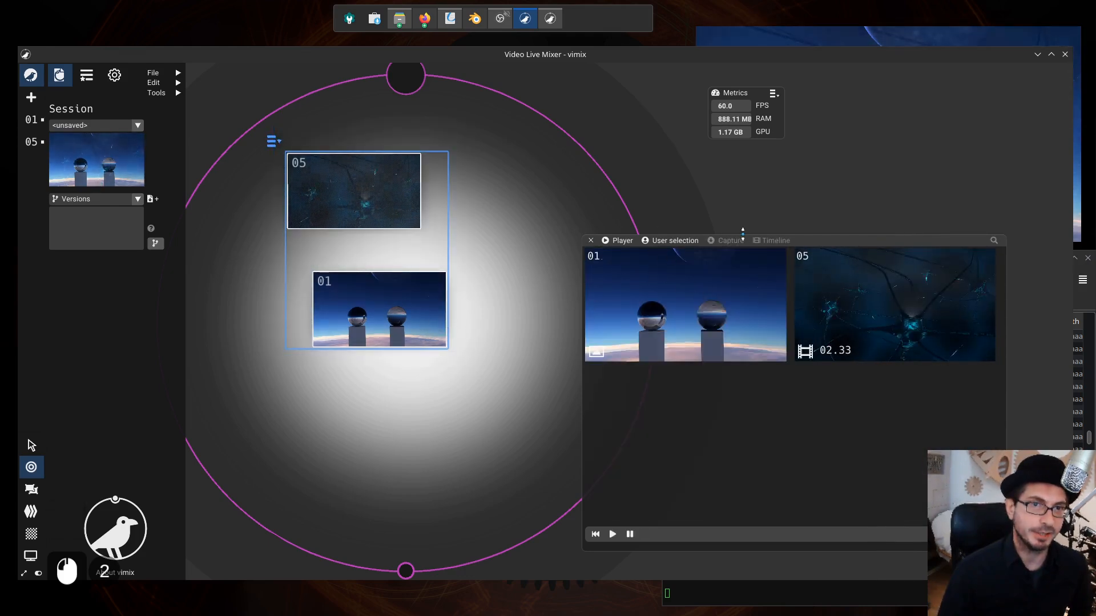
right_click(371, 177)
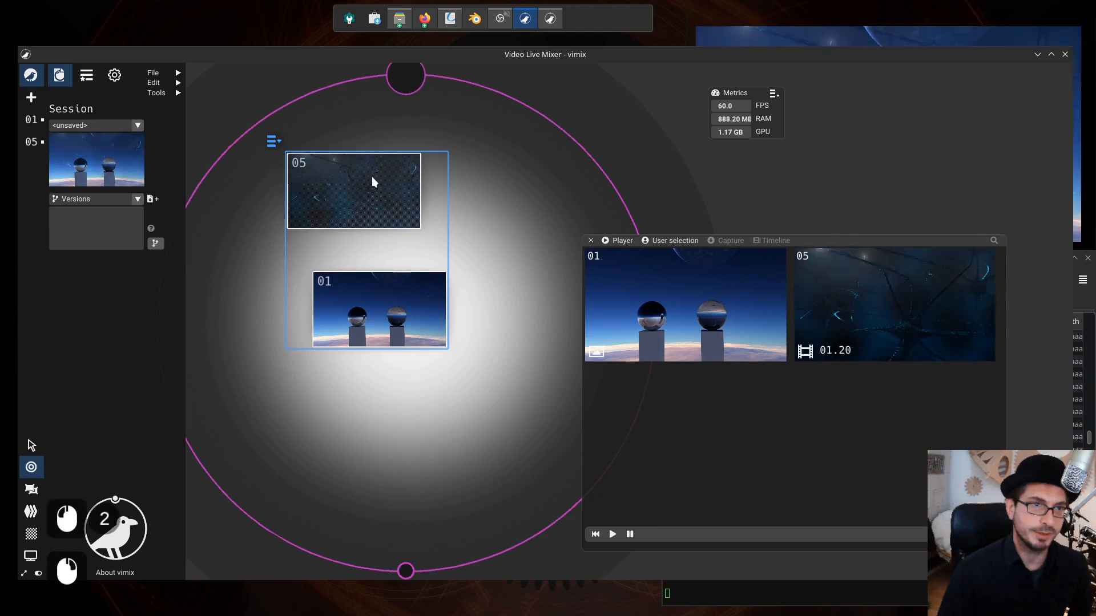
click(273, 143)
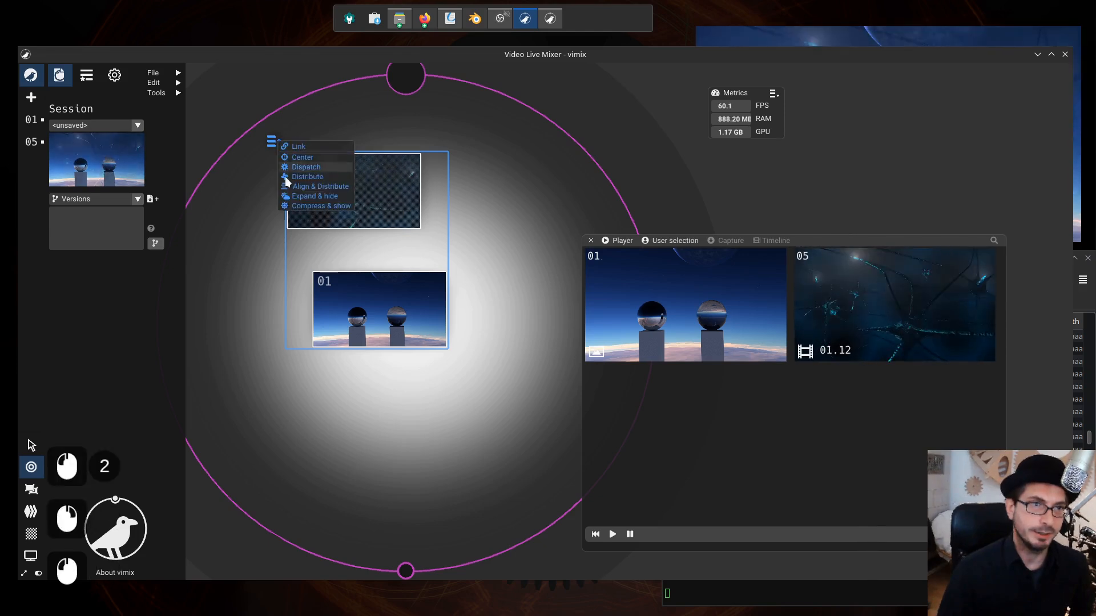
click(833, 238)
- Select sources 01 and 05 together again and create a batch from them in the Player
click(251, 132)
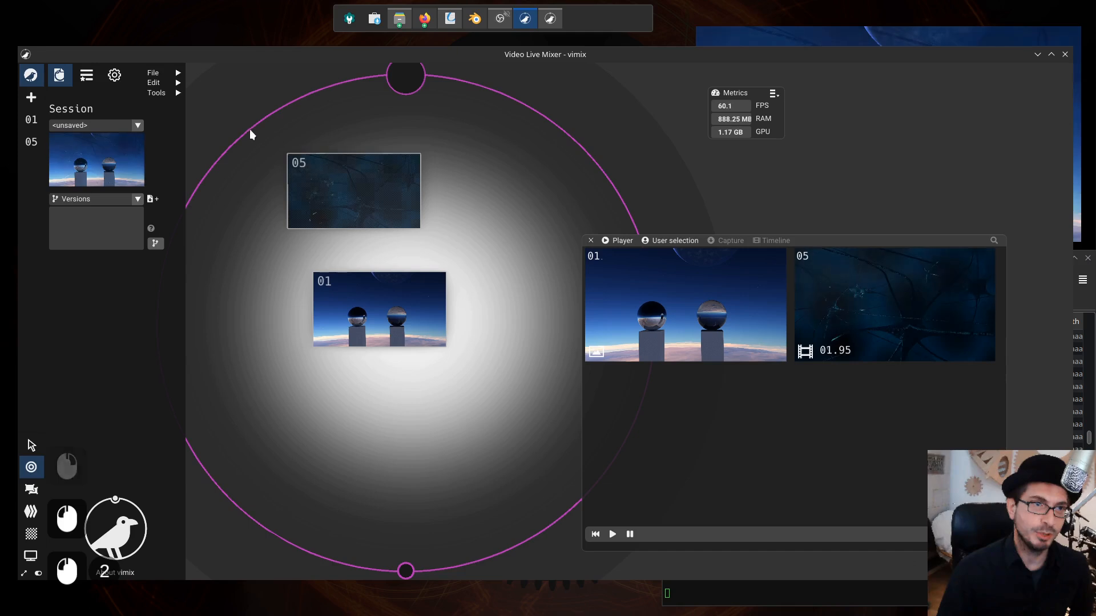
drag(267, 128, 481, 375)
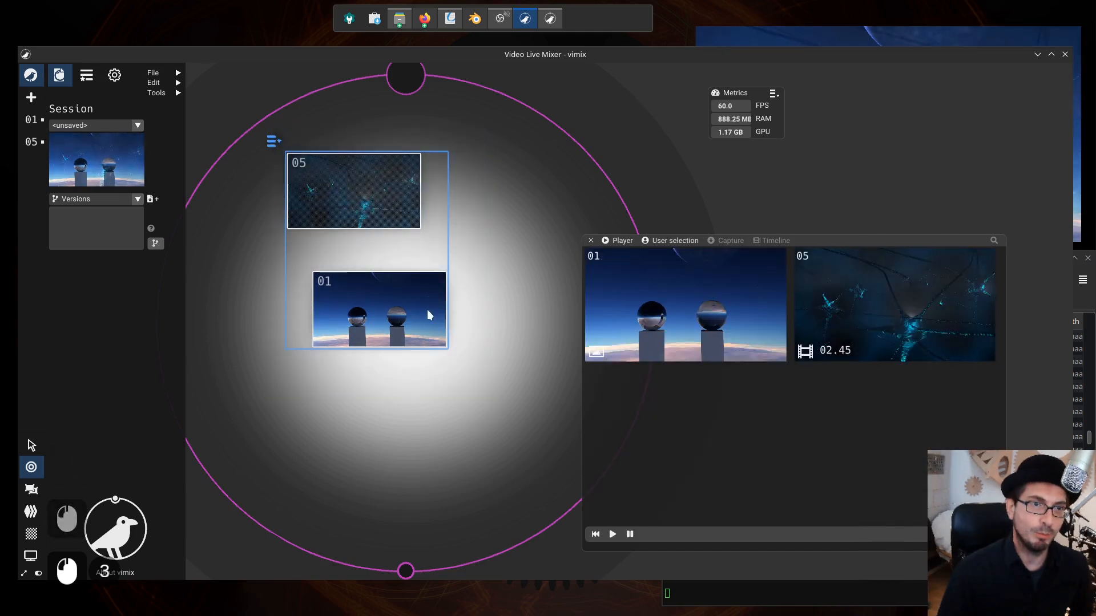
click(675, 240)
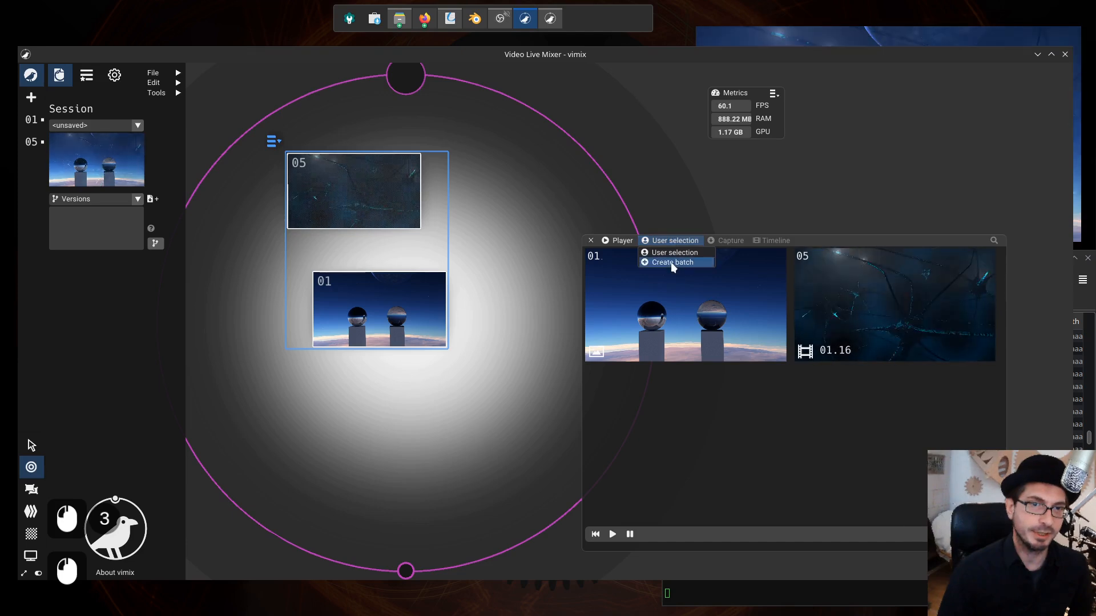
click(672, 262)
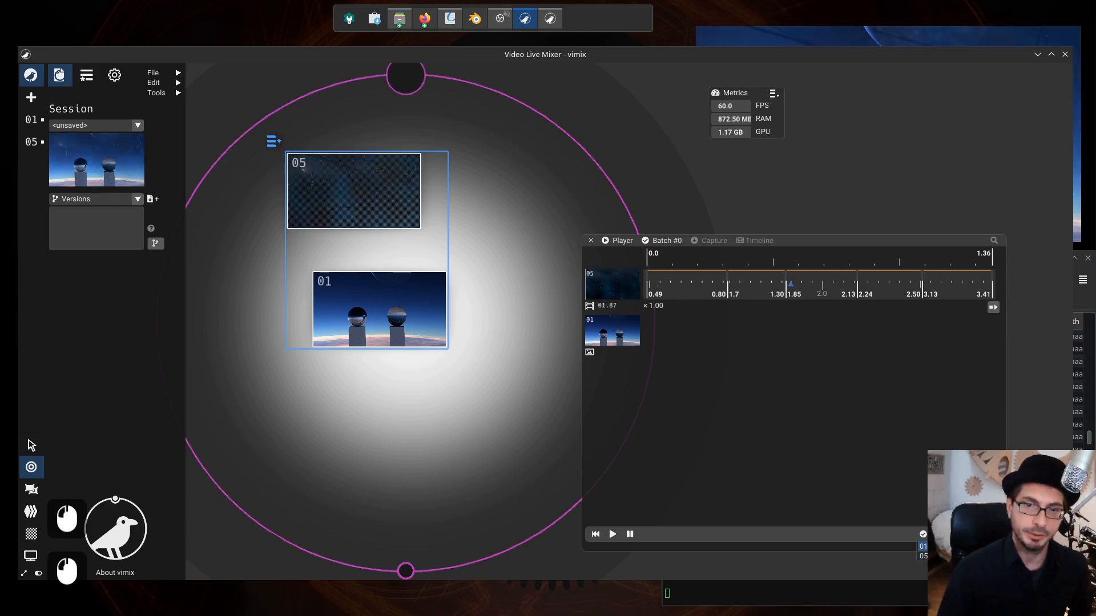
- Remove source 01 from the batch, add it back, and shift the Player slightly
click(929, 547)
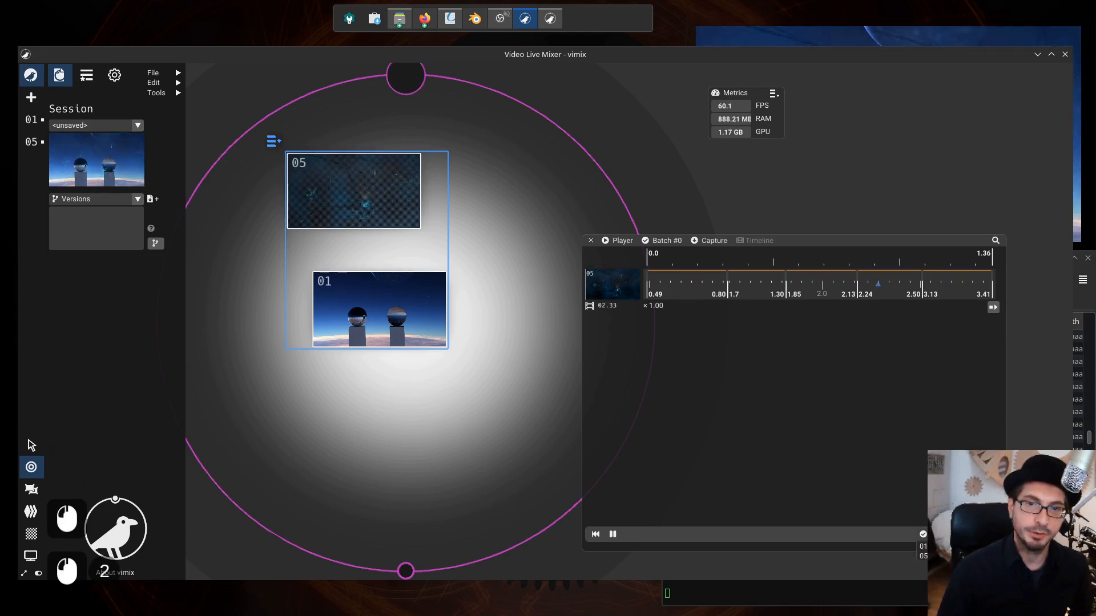
click(922, 547)
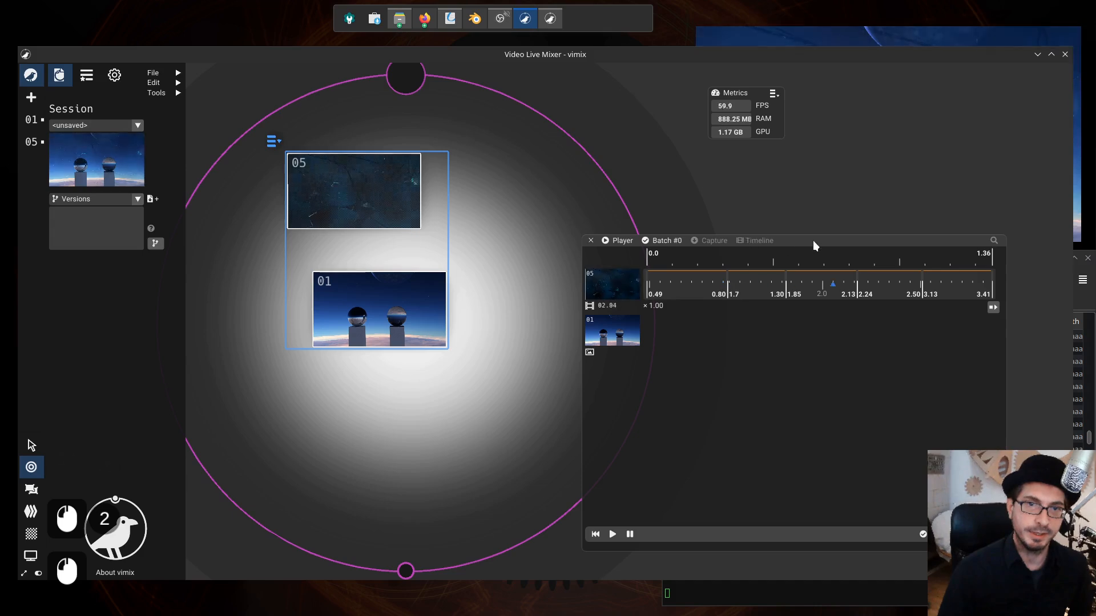
drag(813, 241, 796, 234)
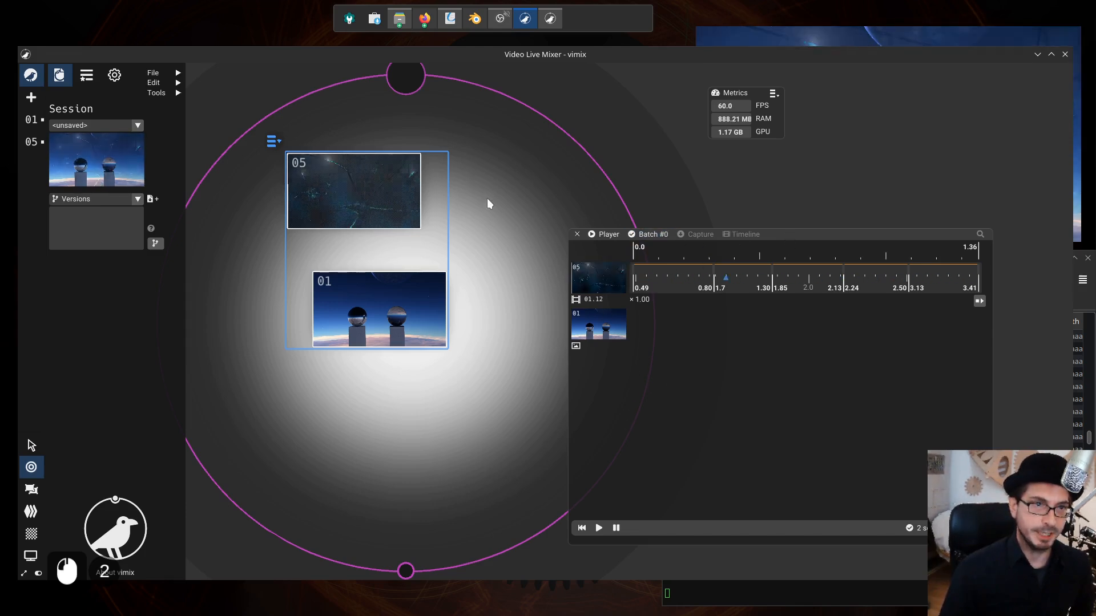
- Reselect both sources, choose Batch #0 in the Player, and delete that batch
drag(272, 135, 475, 374)
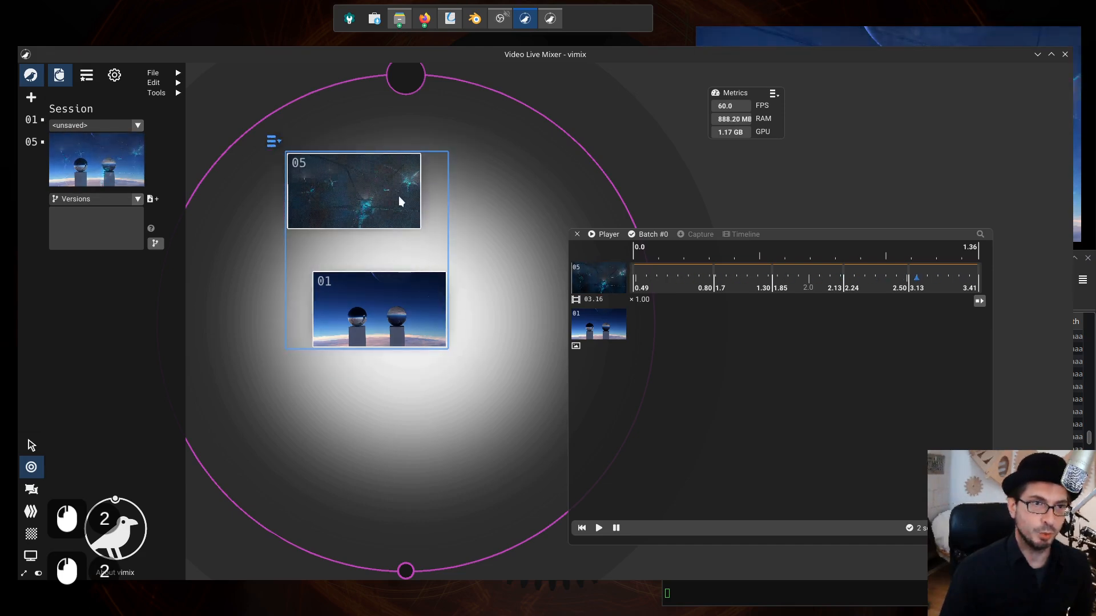
click(649, 235)
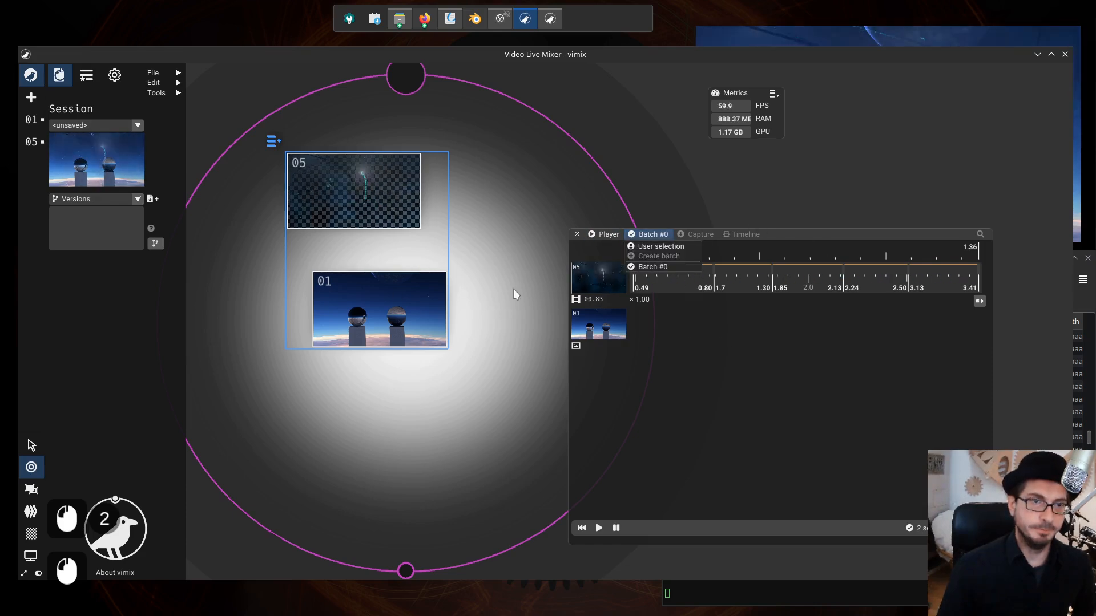
click(679, 266)
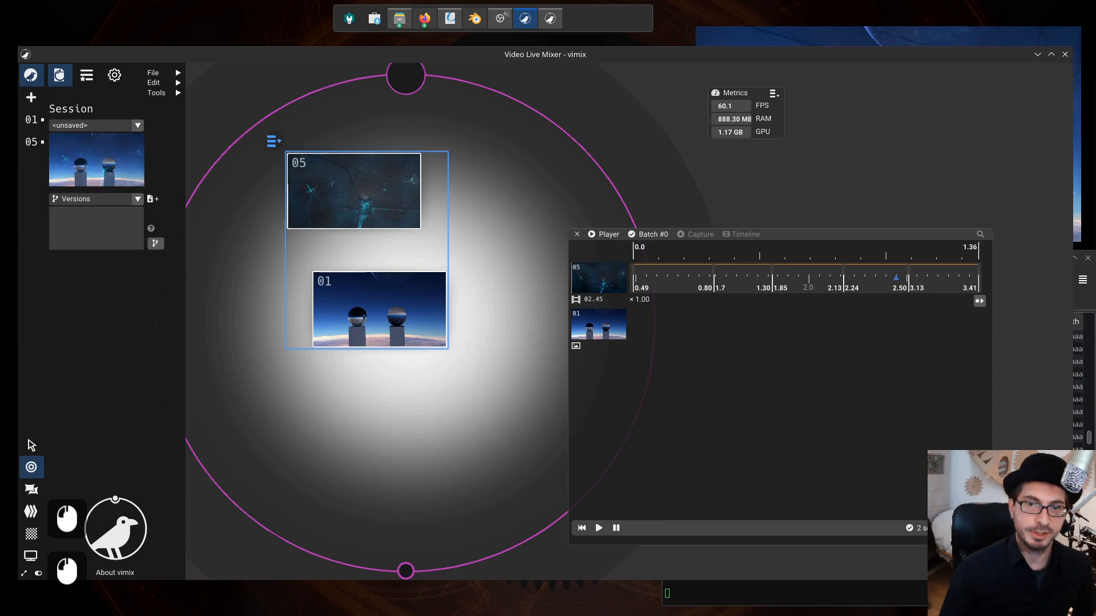
click(958, 513)
- Clear the selection, reselect sources 01 and 05, and create a new batch from them
click(368, 246)
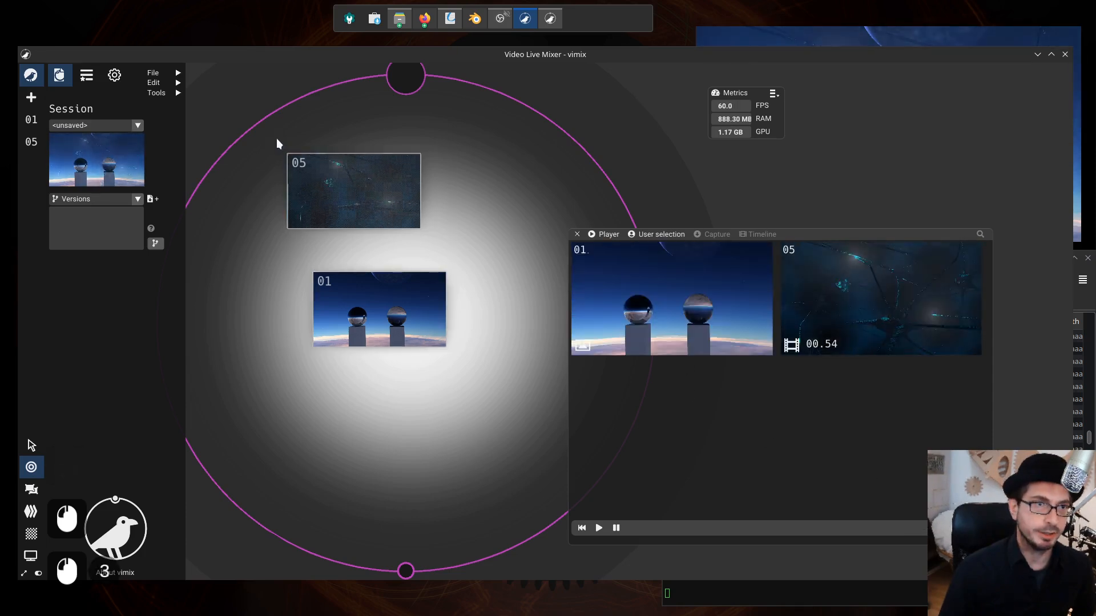
drag(276, 141, 474, 368)
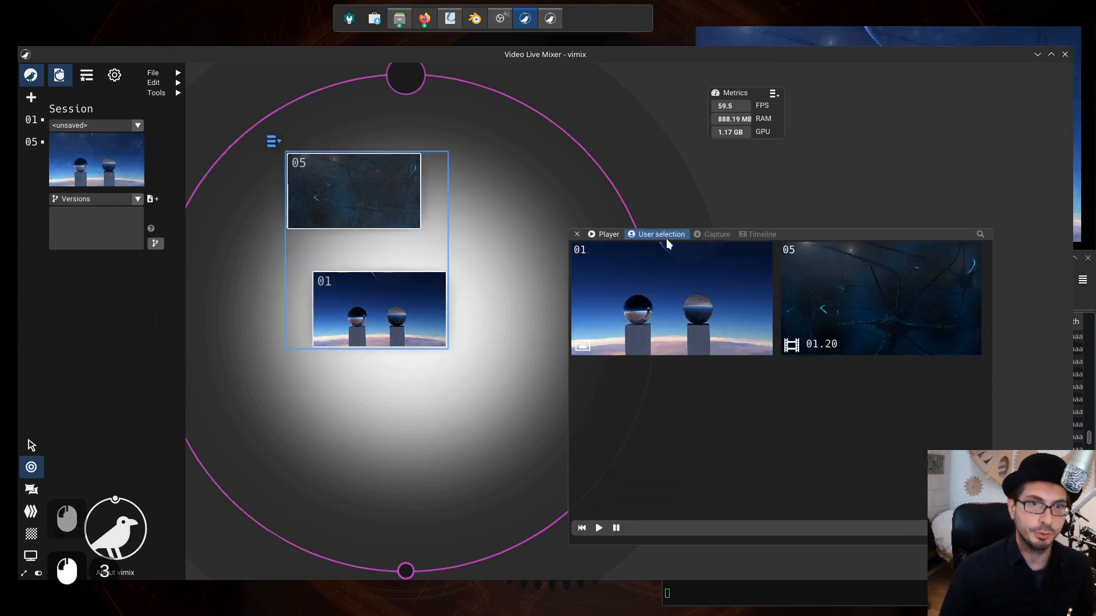
mouse_move(833, 286)
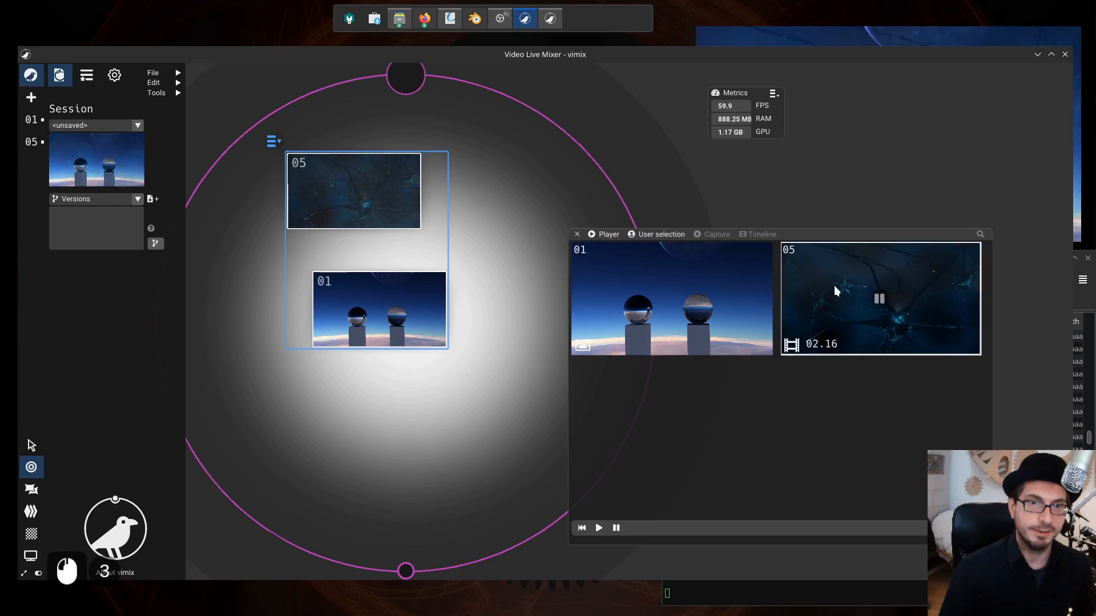
click(660, 234)
click(645, 256)
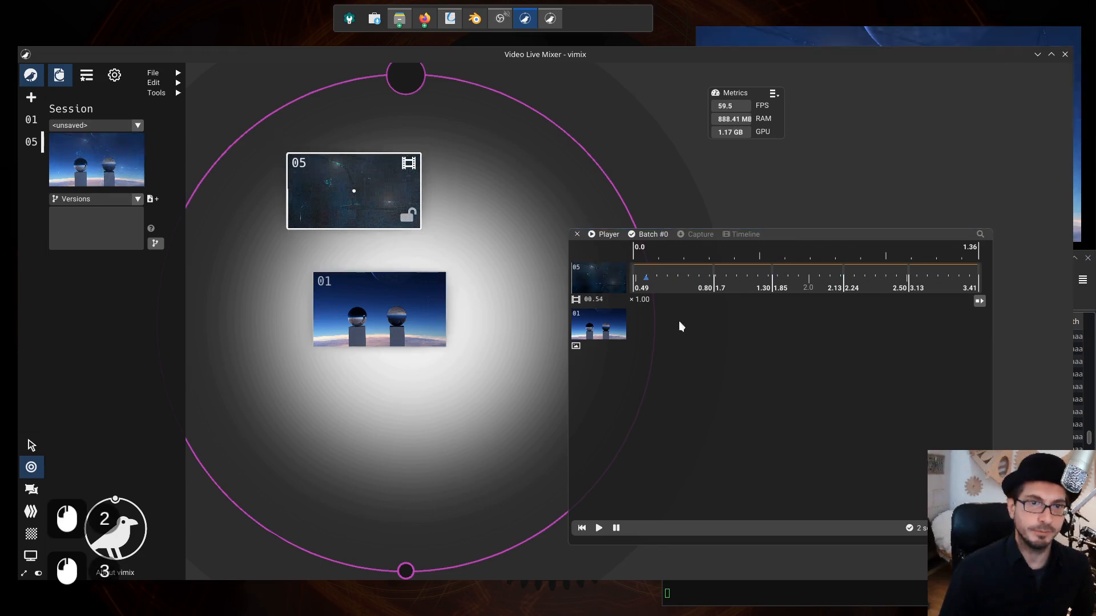
- Select source 05 alone in the mixing view and switch the Player from Batch #0 to User selection
mouse_move(799, 235)
mouse_down()
mouse_move(813, 227)
mouse_move(800, 235)
mouse_up()
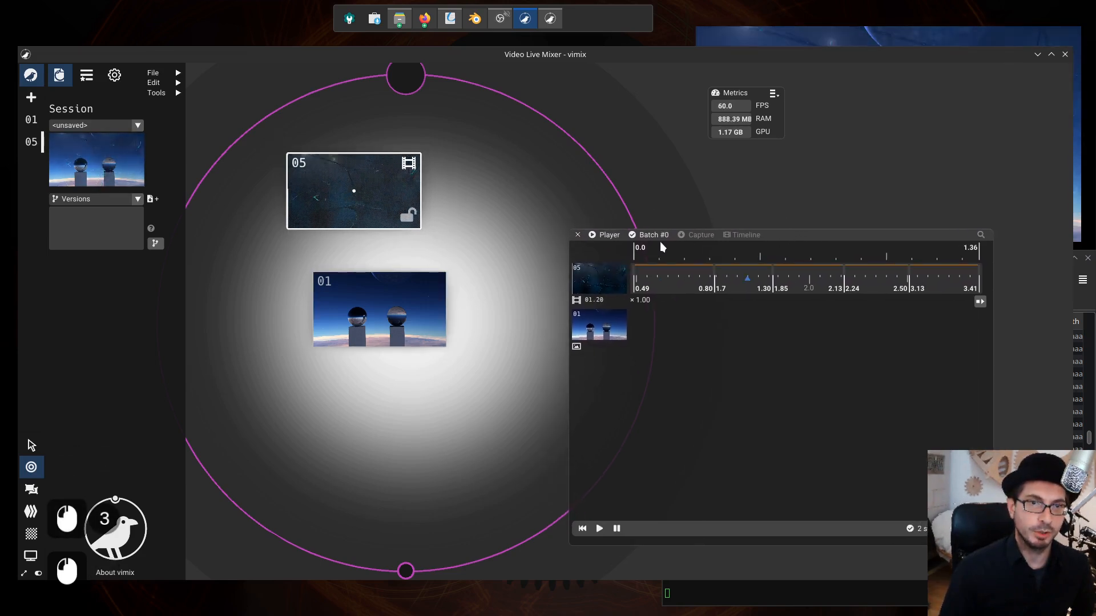
click(394, 210)
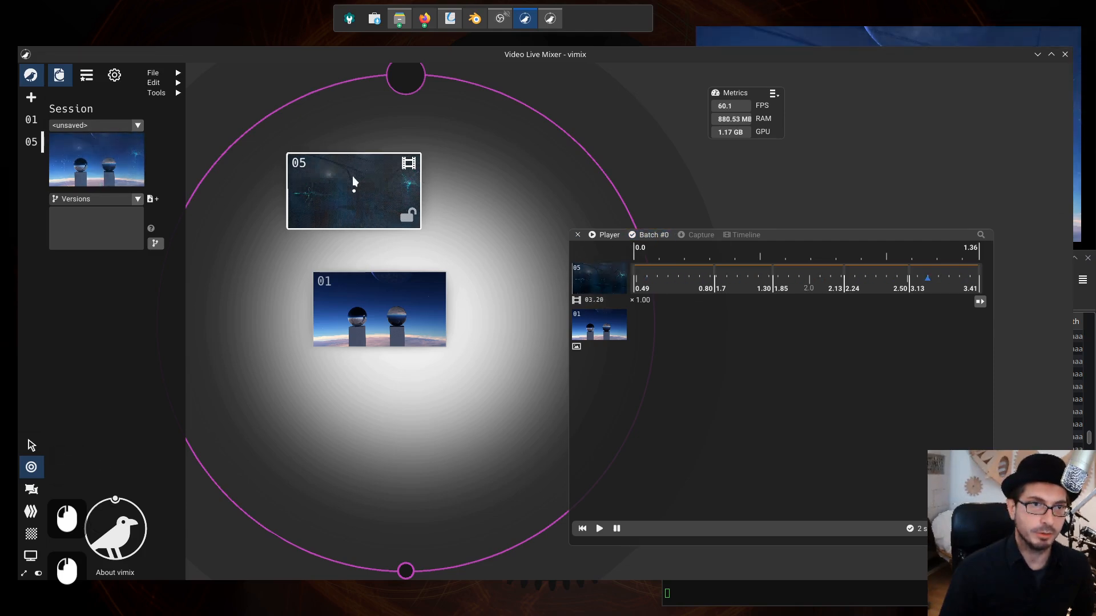
click(373, 187)
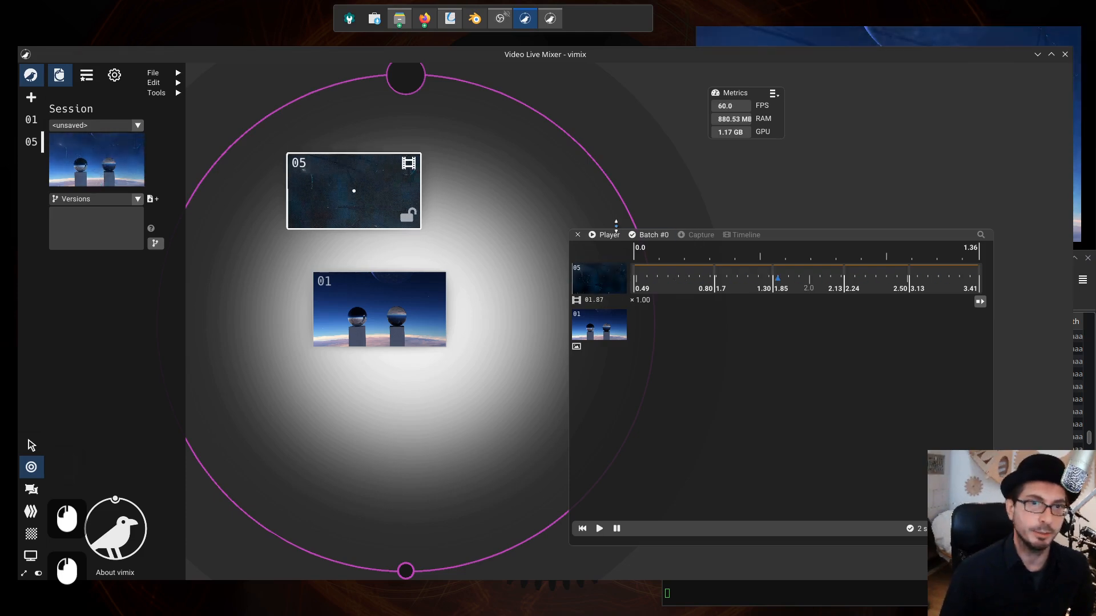
click(654, 234)
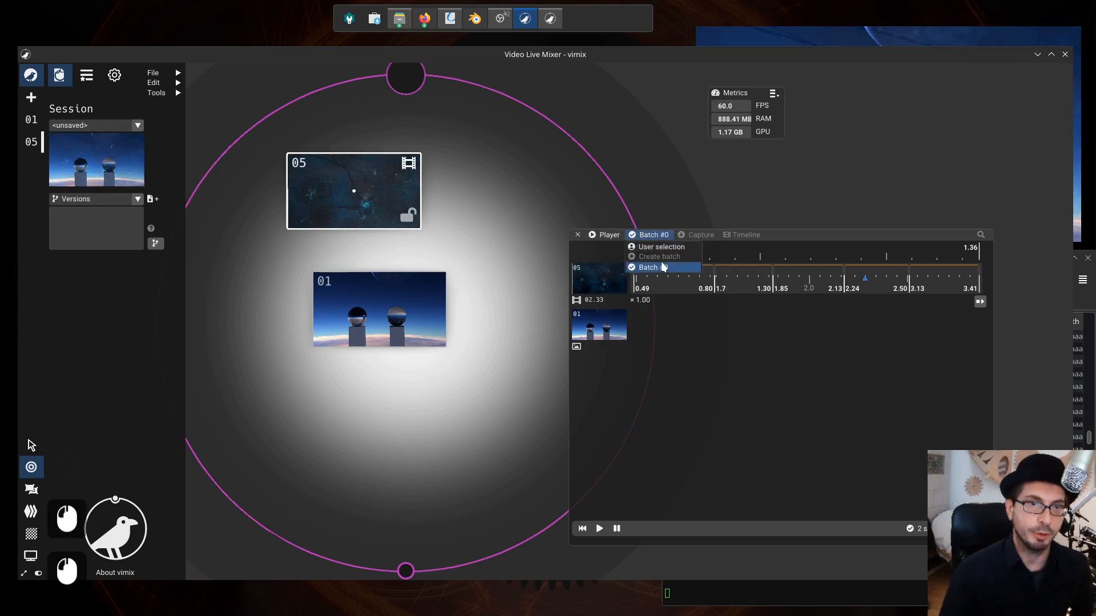
click(660, 245)
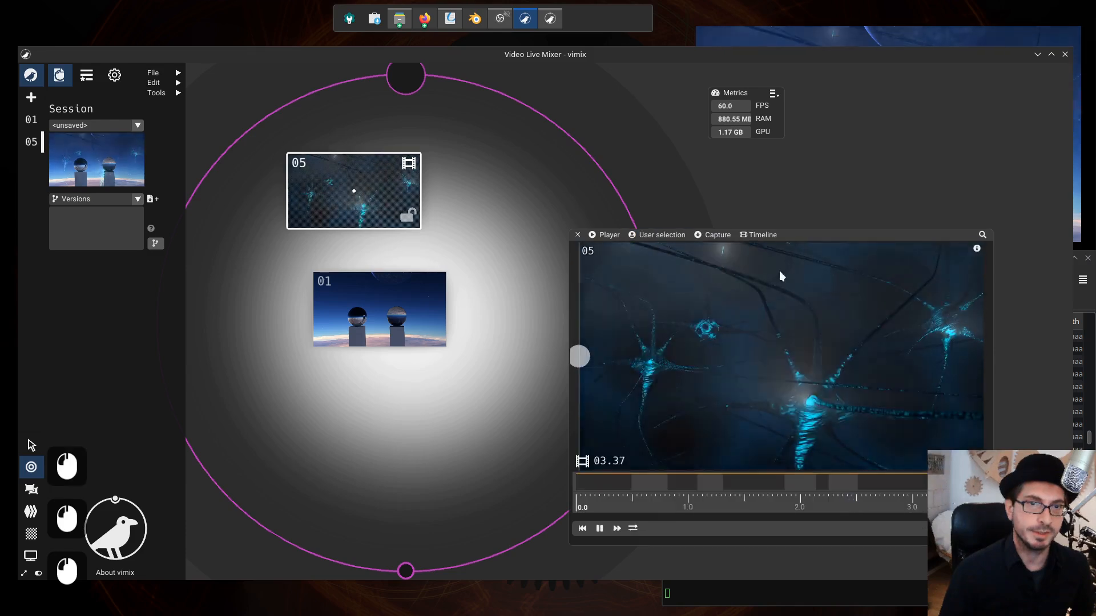
- Select sources 05 and 01 together in the mixing view so the Player shows both
click(660, 247)
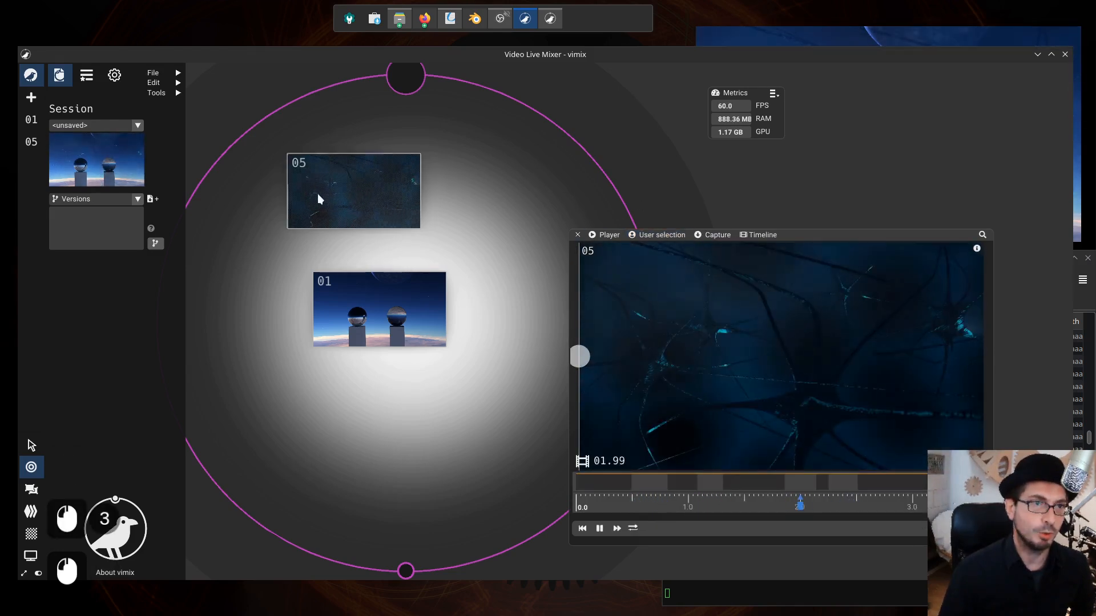
drag(279, 145, 465, 368)
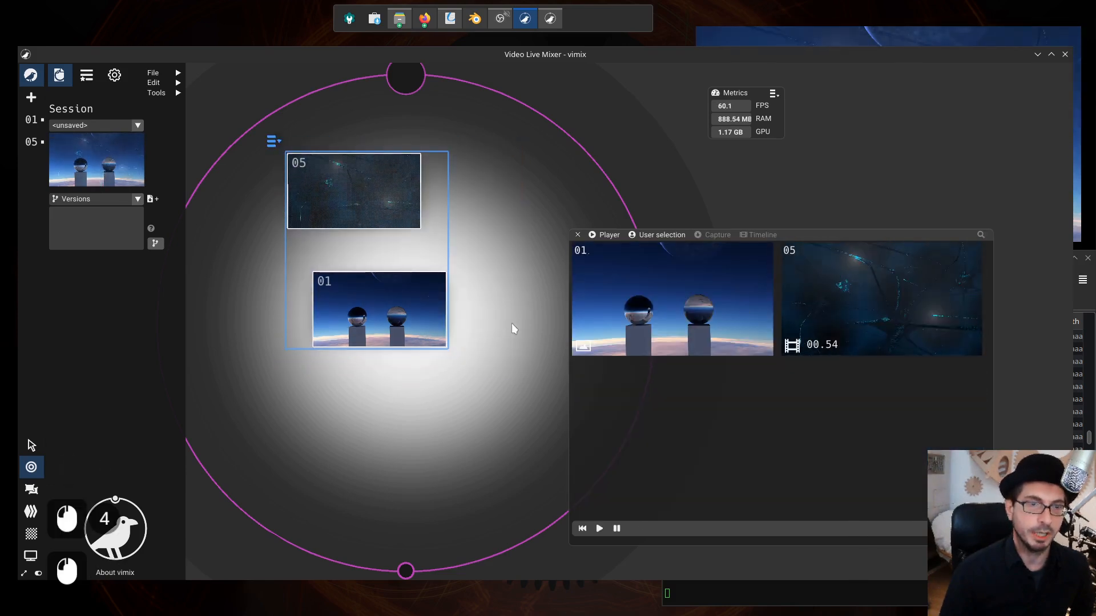
click(694, 396)
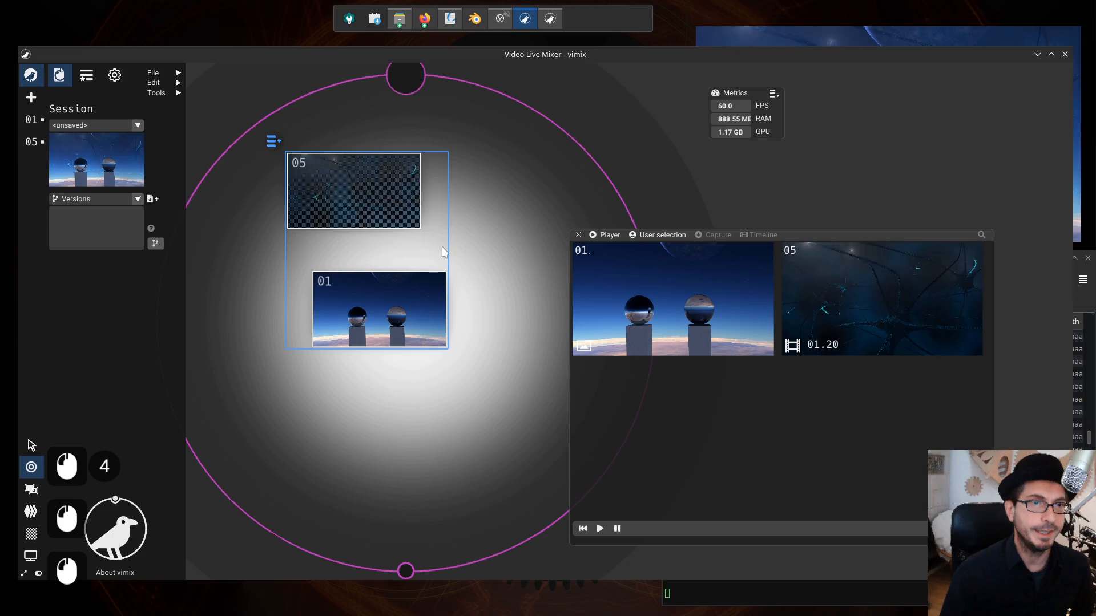
- Clear the source selection in the mixing view and move the Player slightly upward
click(444, 250)
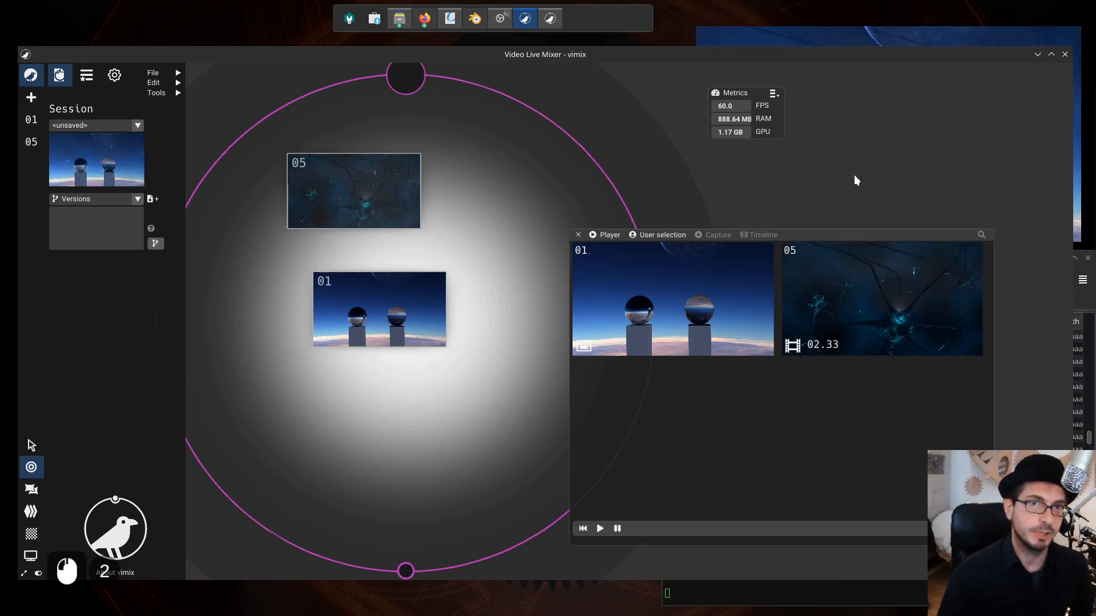
drag(839, 237, 841, 220)
mouse_move(167, 84)
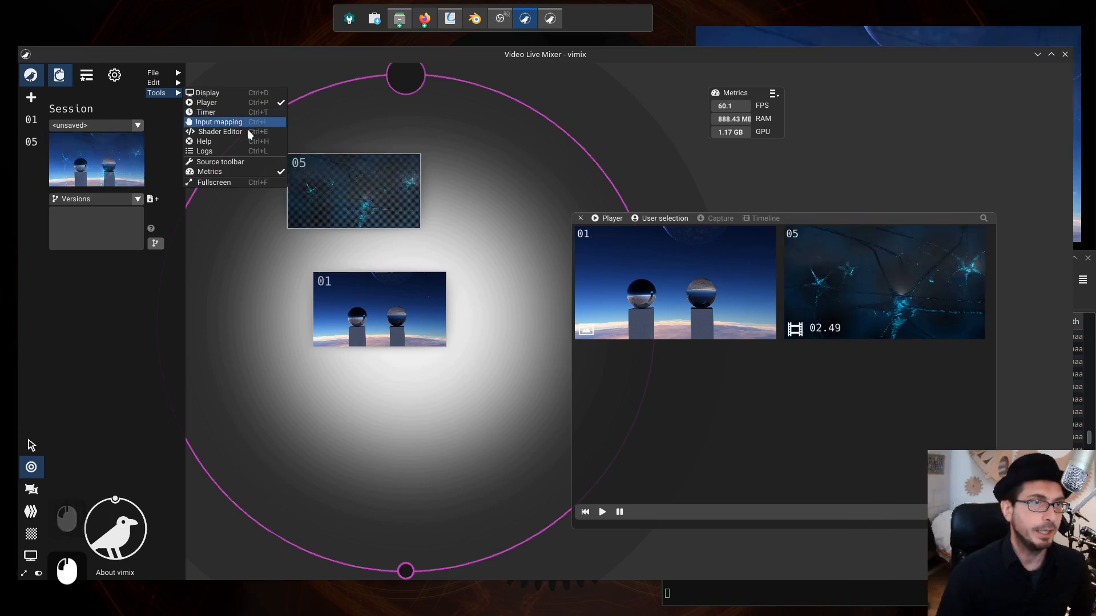
click(240, 299)
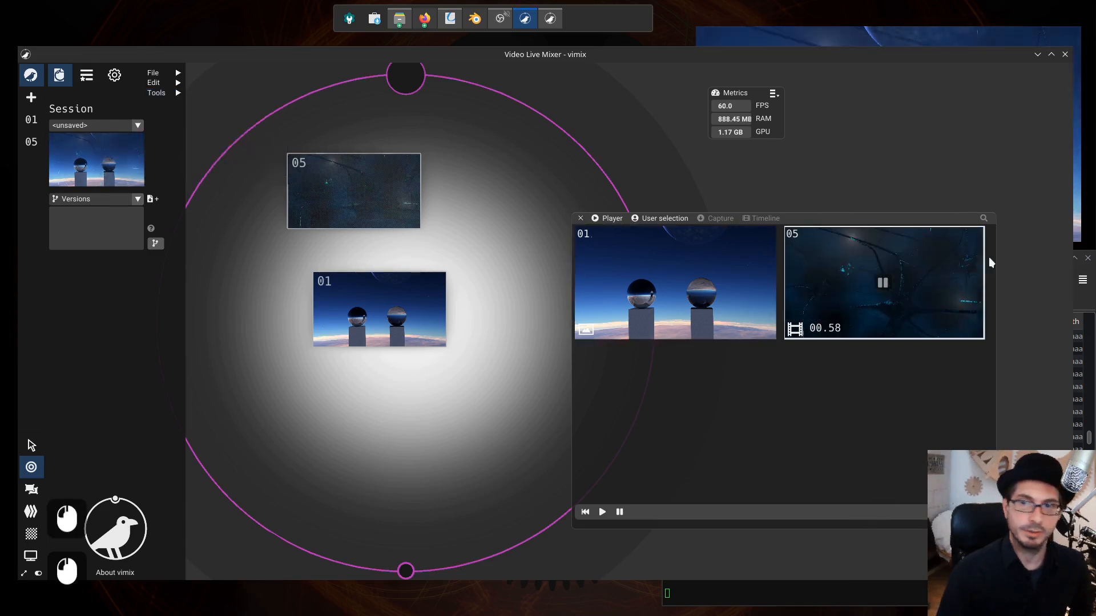
key(F13)
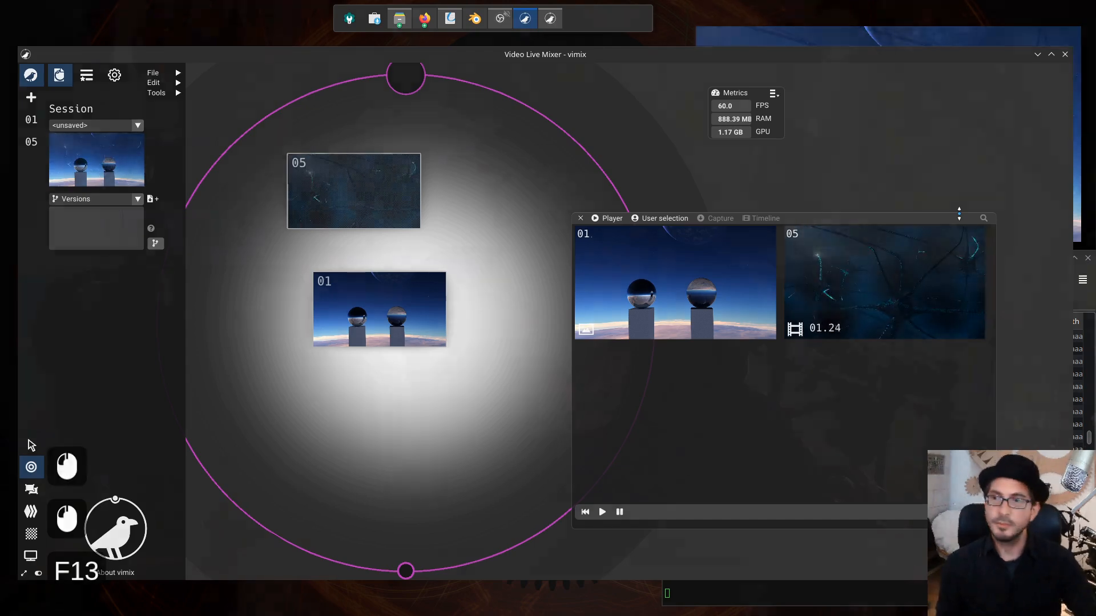